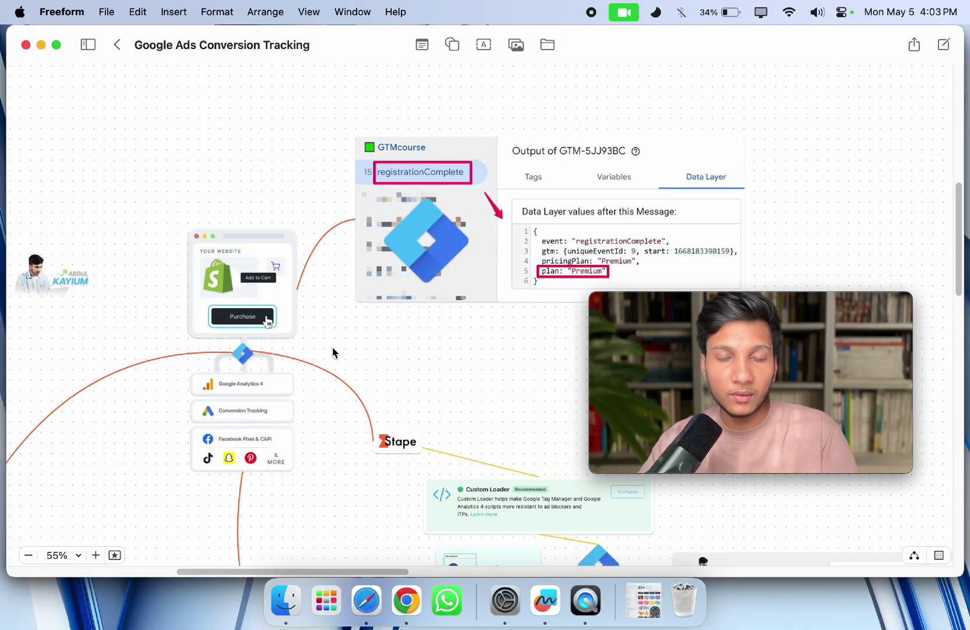
# Close the data layer image search tab and return to Tag Manager.
pyautogui.click(407, 598)
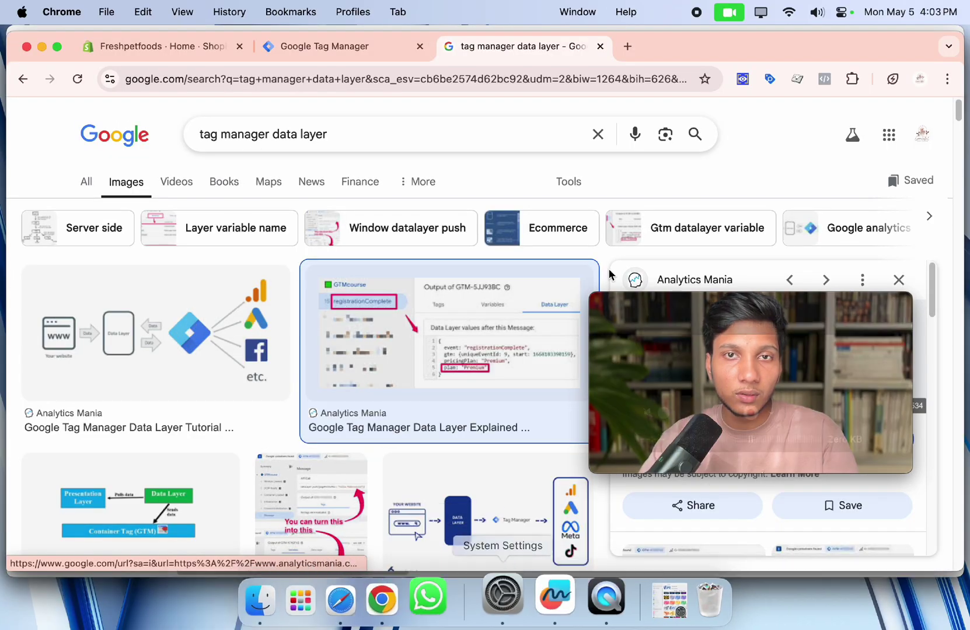
pyautogui.click(328, 48)
pyautogui.middleClick(503, 46)
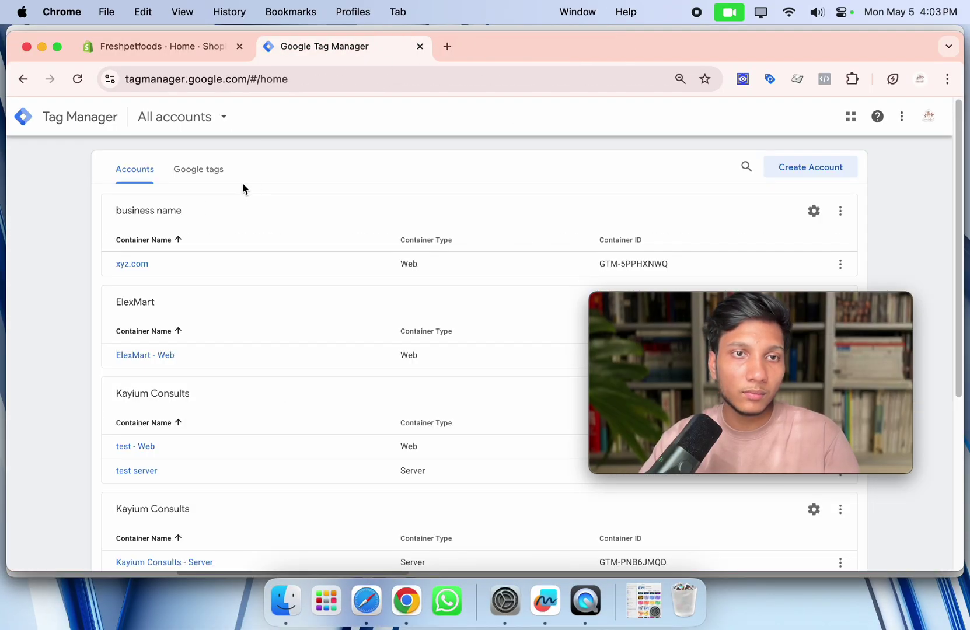
# Start a new Tag Manager account and fill in its account name from a saved suggestion.
pyautogui.click(817, 175)
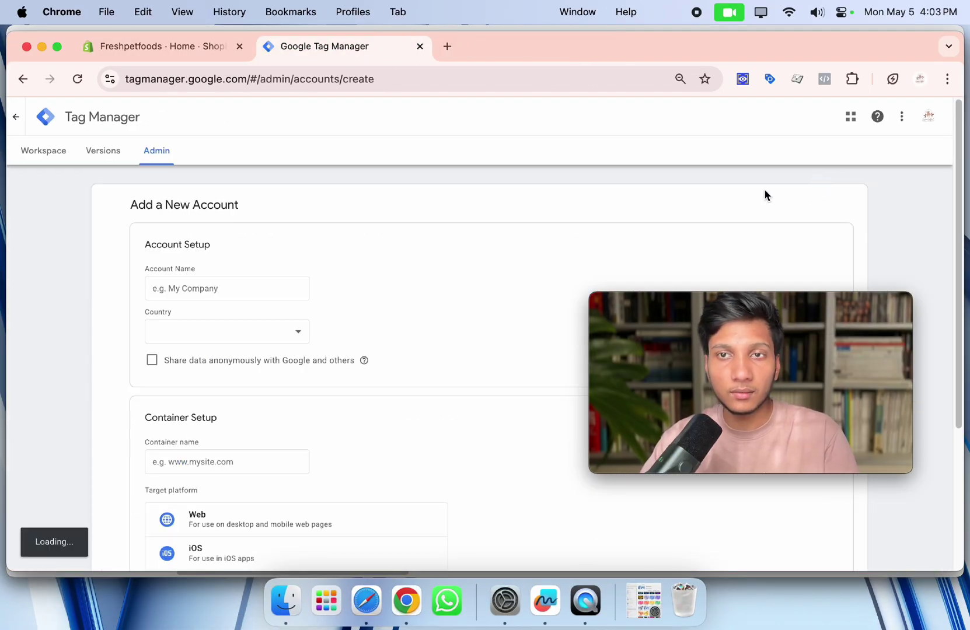
pyautogui.click(240, 293)
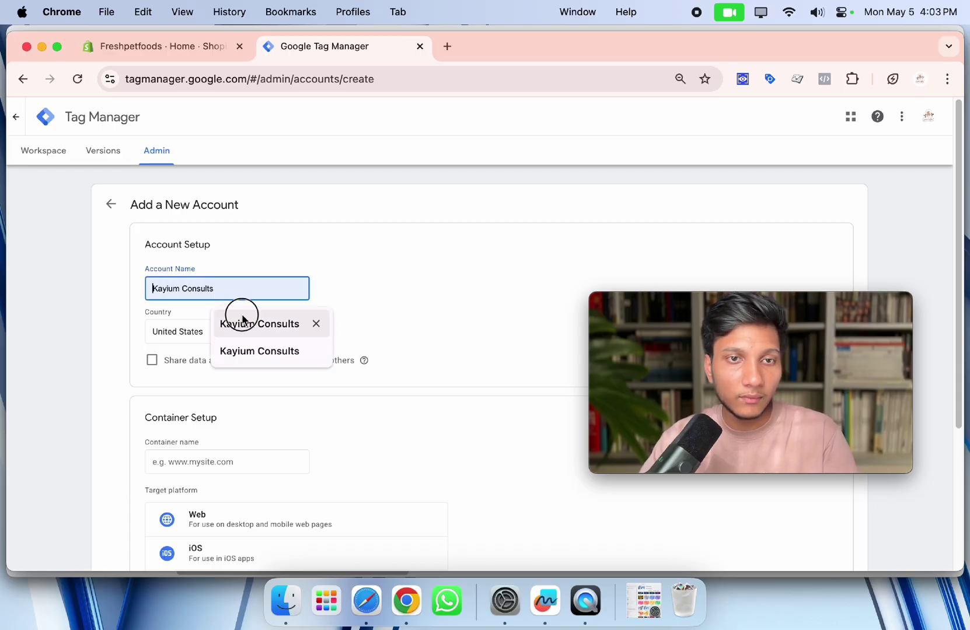
pyautogui.click(242, 320)
pyautogui.write('- yt')
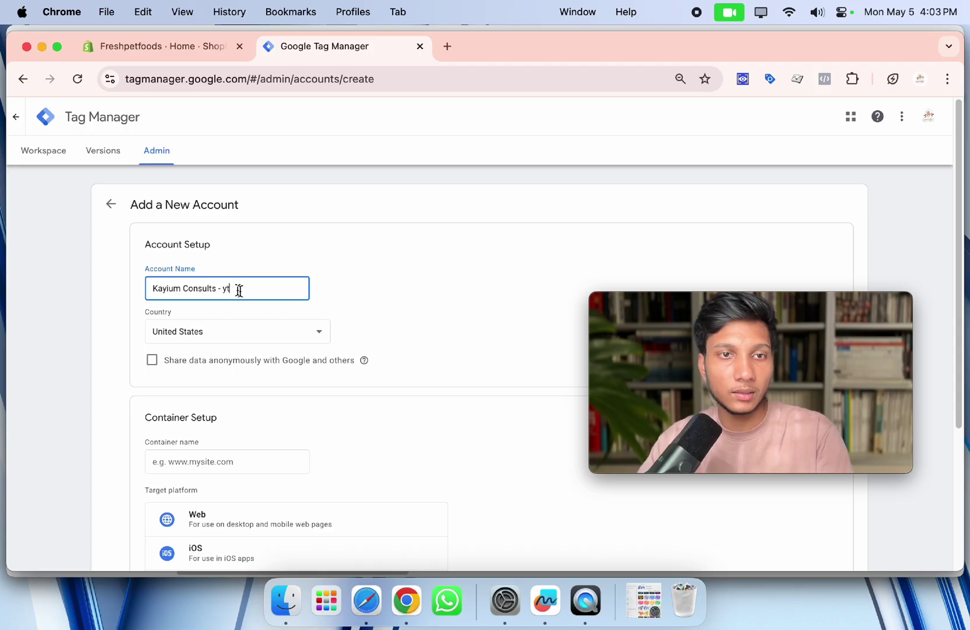
pyautogui.click(392, 307)
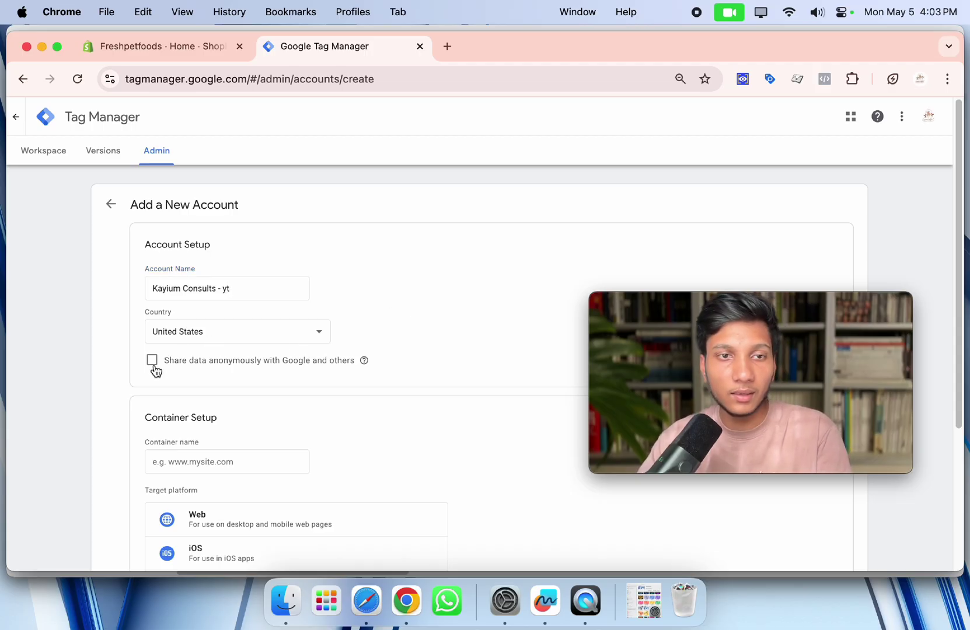
# Name the container from a saved suggestion, target the Web platform, and create the account.
pyautogui.scroll(-5, 231, 336)
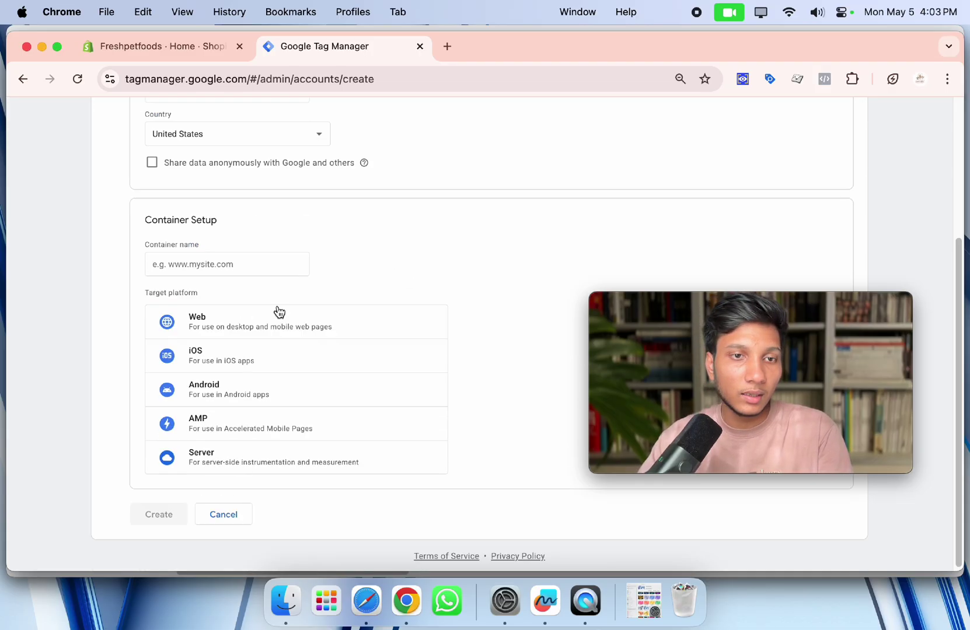
pyautogui.click(207, 262)
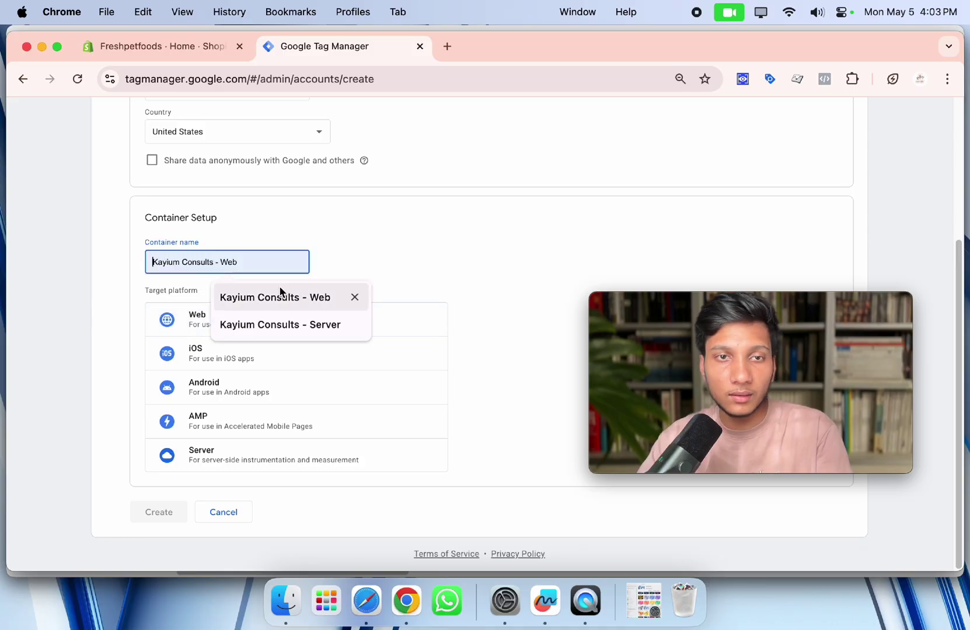
pyautogui.click(286, 299)
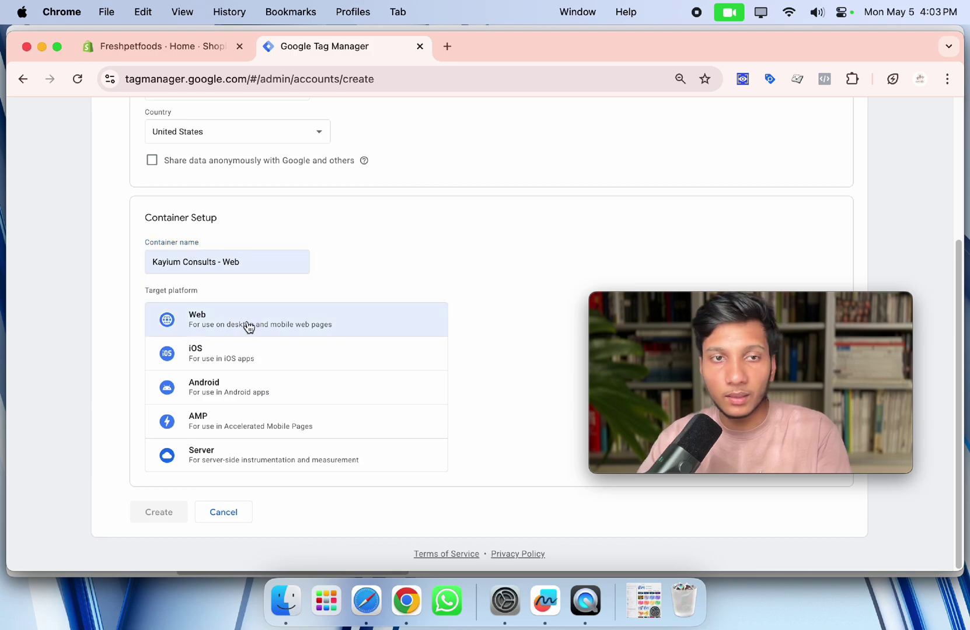
pyautogui.click(274, 325)
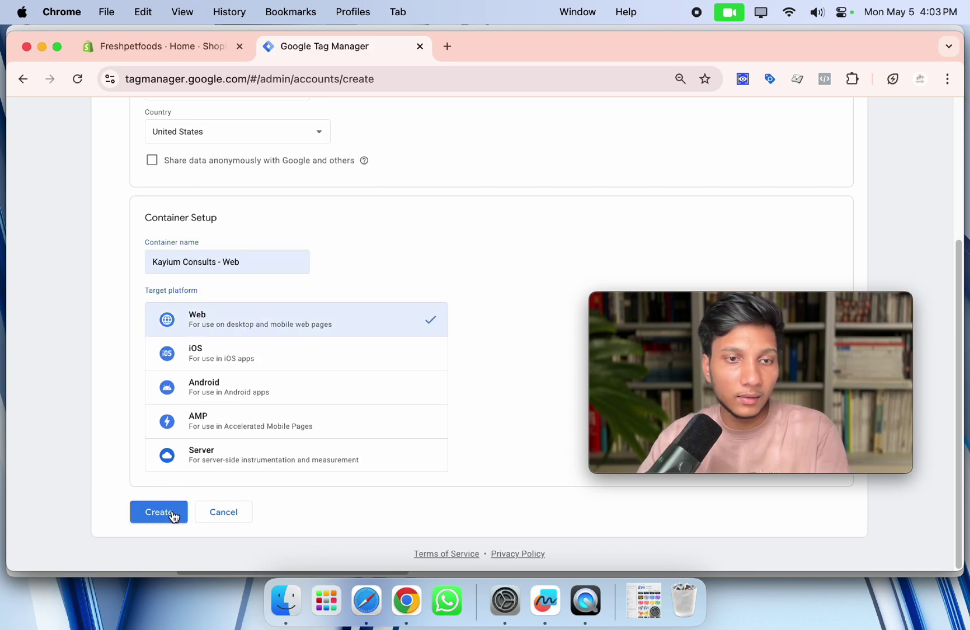
pyautogui.click(173, 517)
pyautogui.scroll(-5, 358, 441)
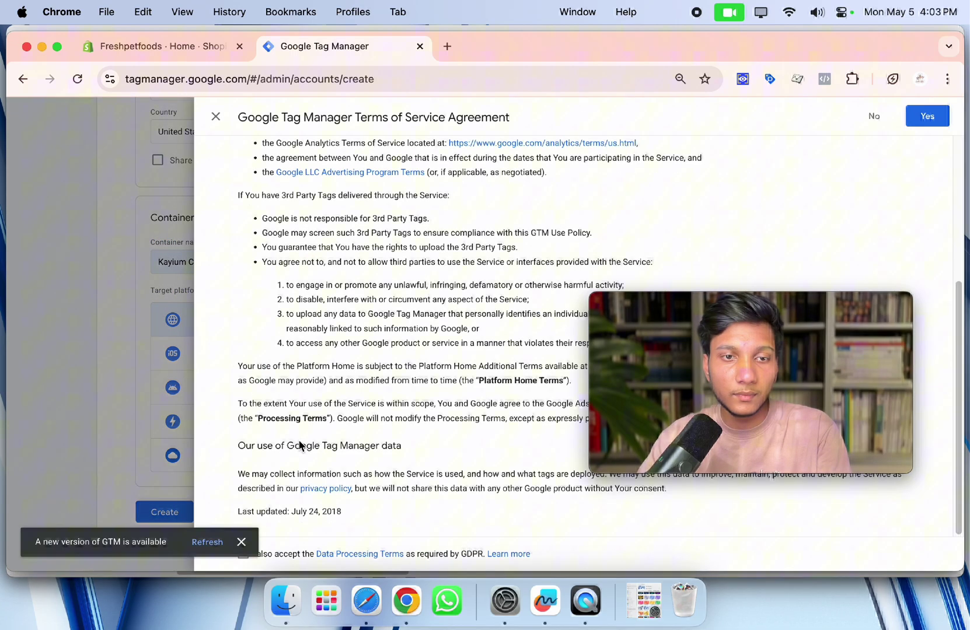
# Dismiss the new-version notice, accept the GDPR Data Processing Terms, and agree to the Terms of Service.
pyautogui.click(249, 544)
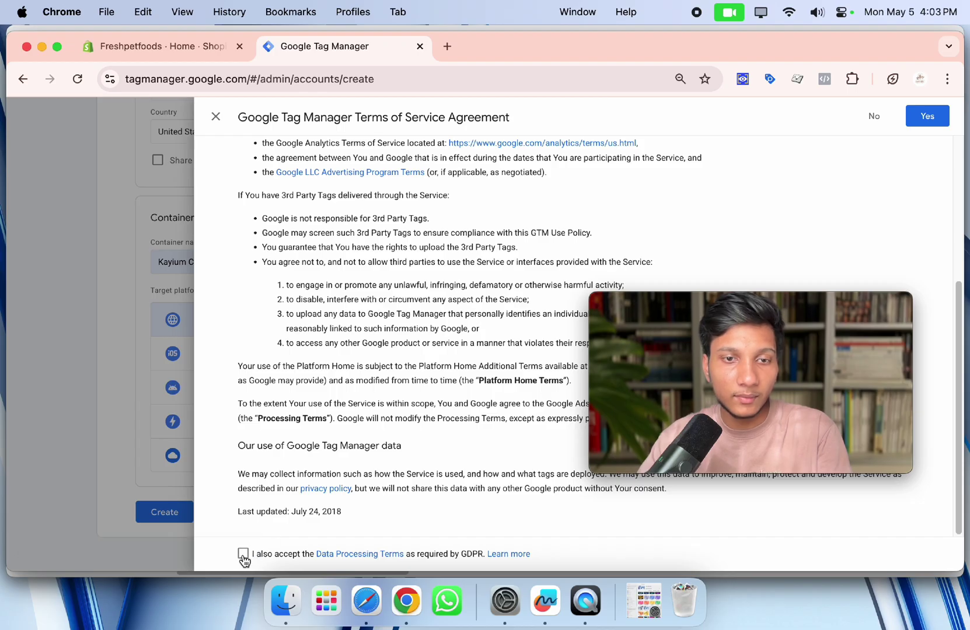
pyautogui.click(244, 555)
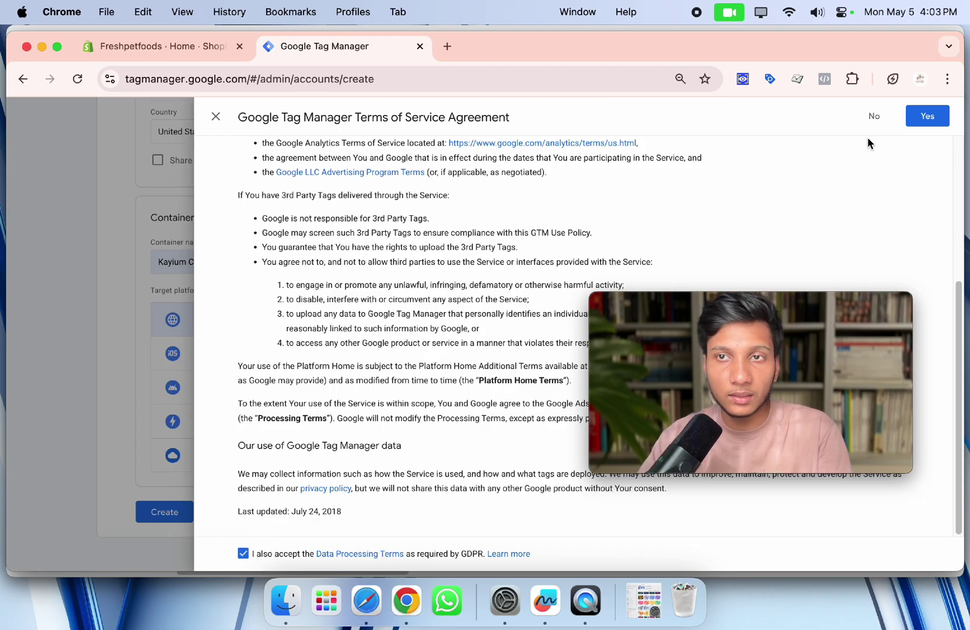
pyautogui.click(928, 116)
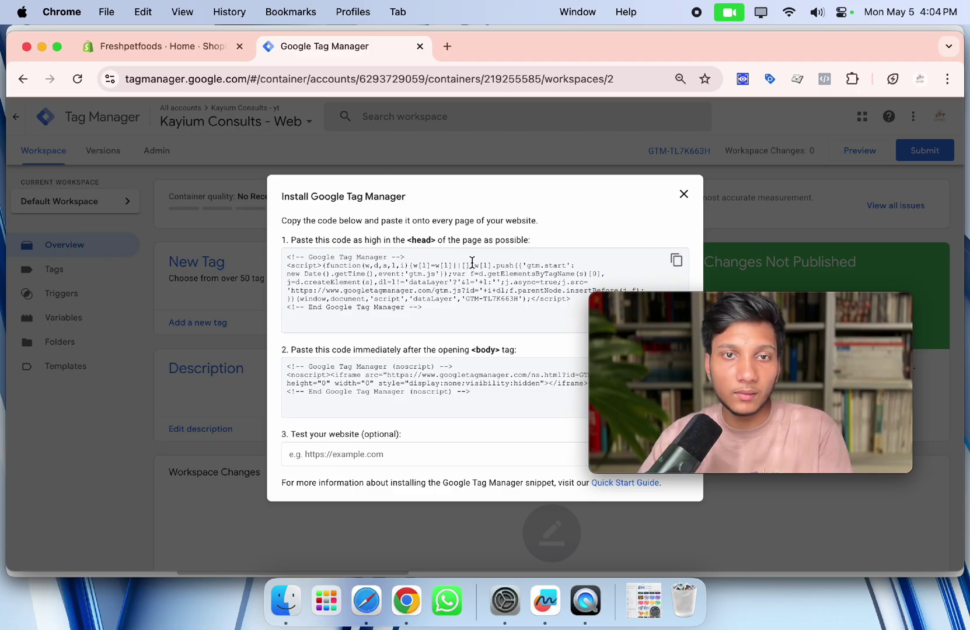
# Copy the head code block from the Install Google Tag Manager dialog.
pyautogui.moveTo(424, 243); pyautogui.dragTo(531, 242)
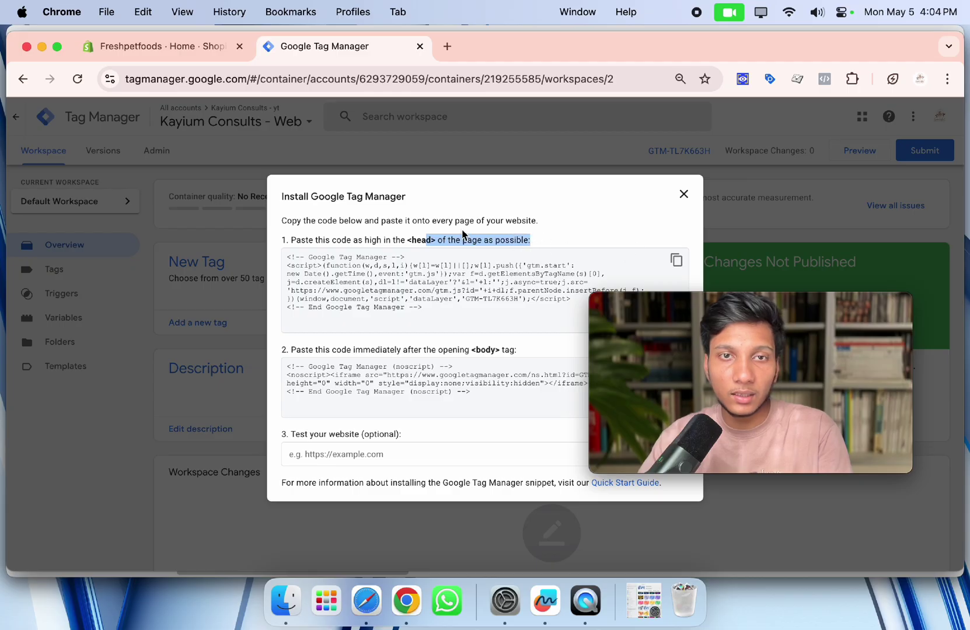
pyautogui.click(317, 216)
pyautogui.moveTo(278, 201); pyautogui.dragTo(480, 444)
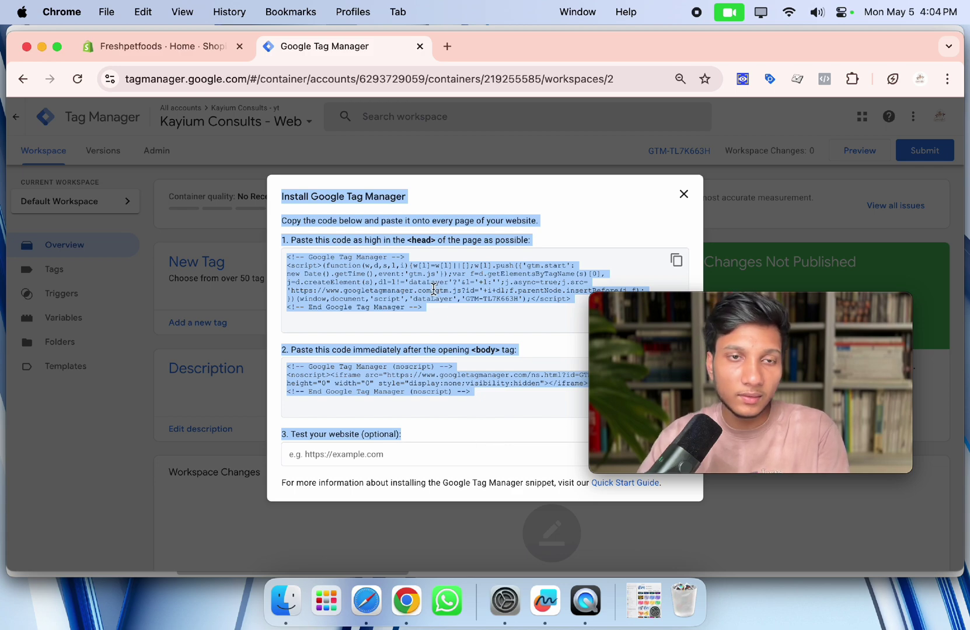
pyautogui.click(530, 294)
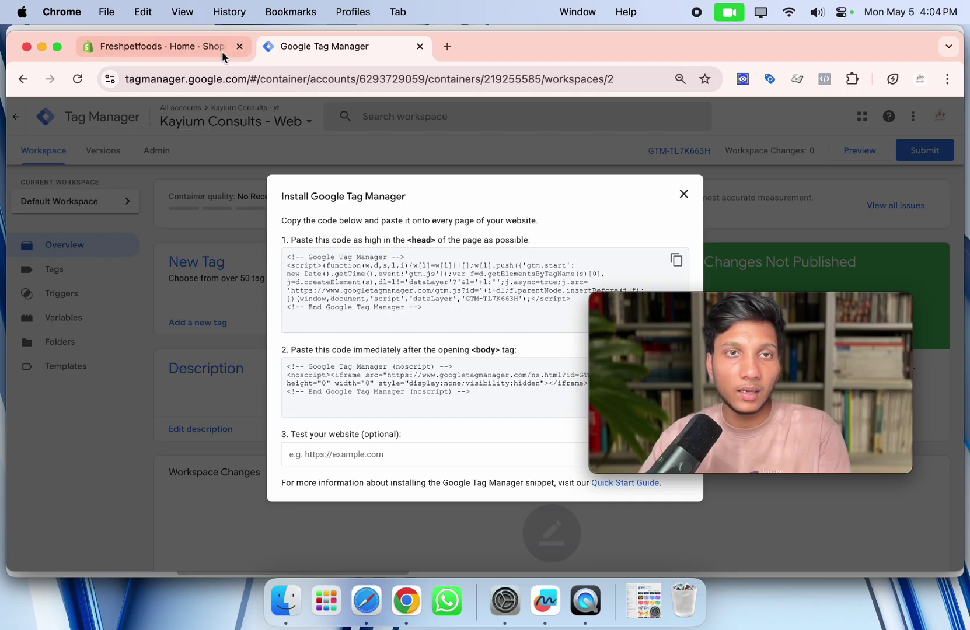
pyautogui.click(676, 264)
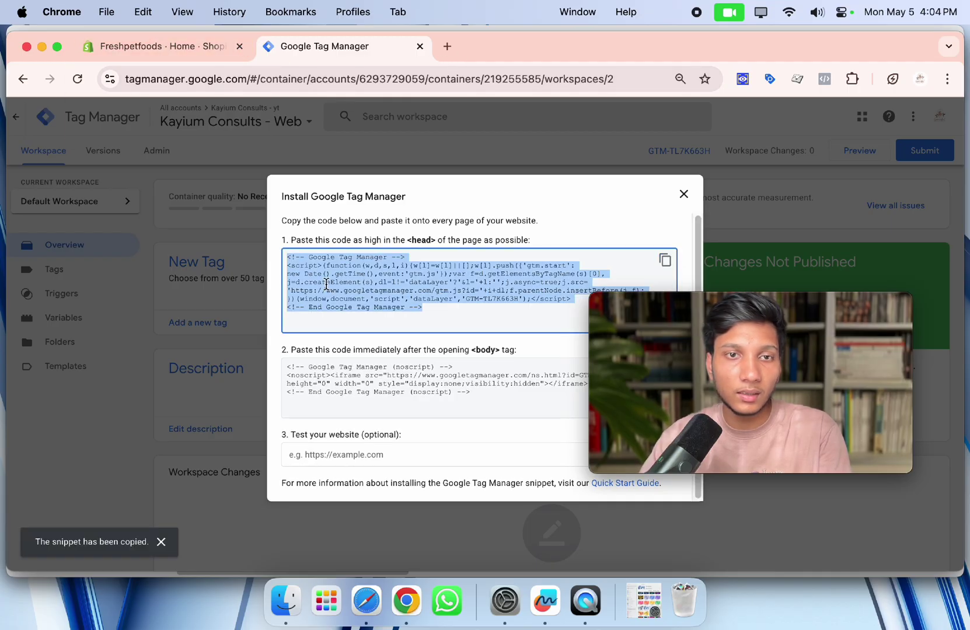
pyautogui.press('super+space')
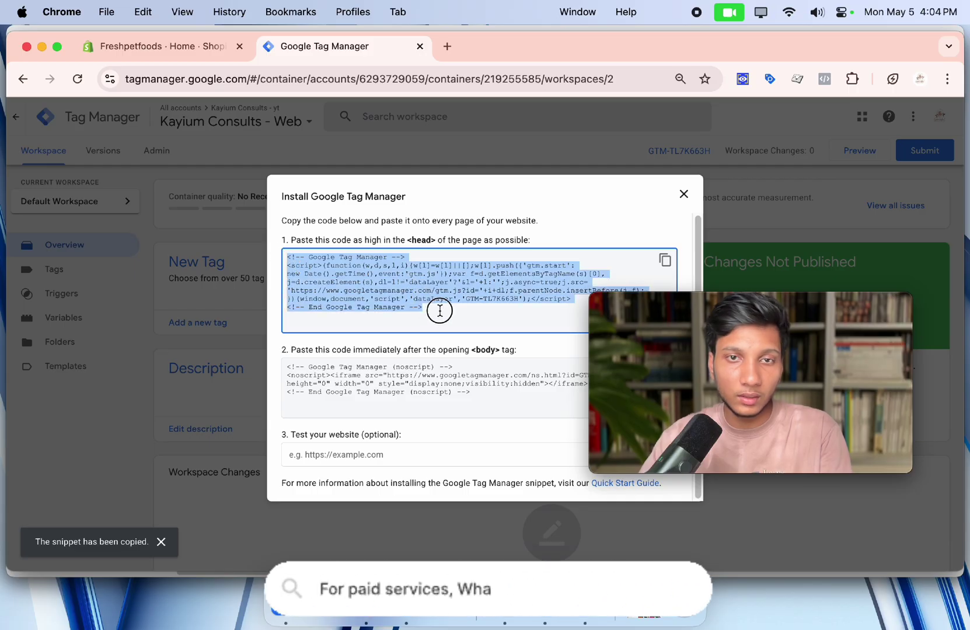
pyautogui.click(143, 47)
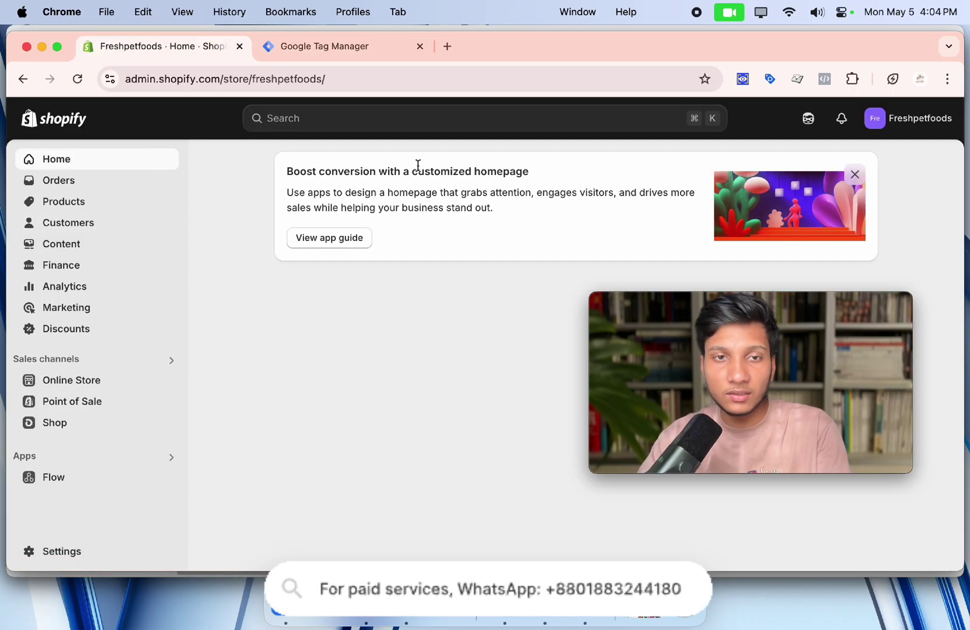
# Go to Online Store > Themes and choose Edit code for the current Sense theme.
pyautogui.click(87, 384)
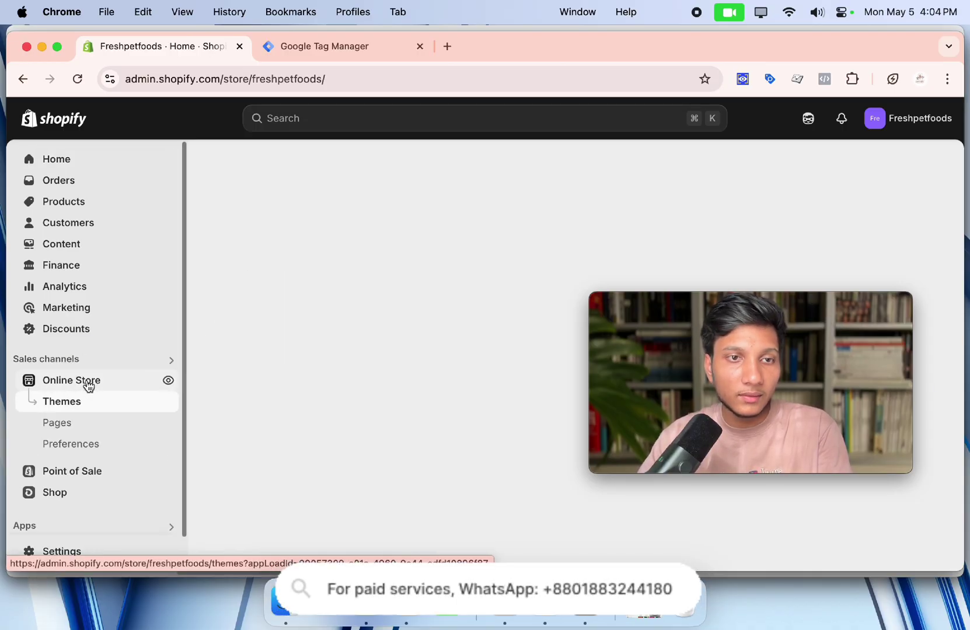
pyautogui.scroll(-1, 89, 385)
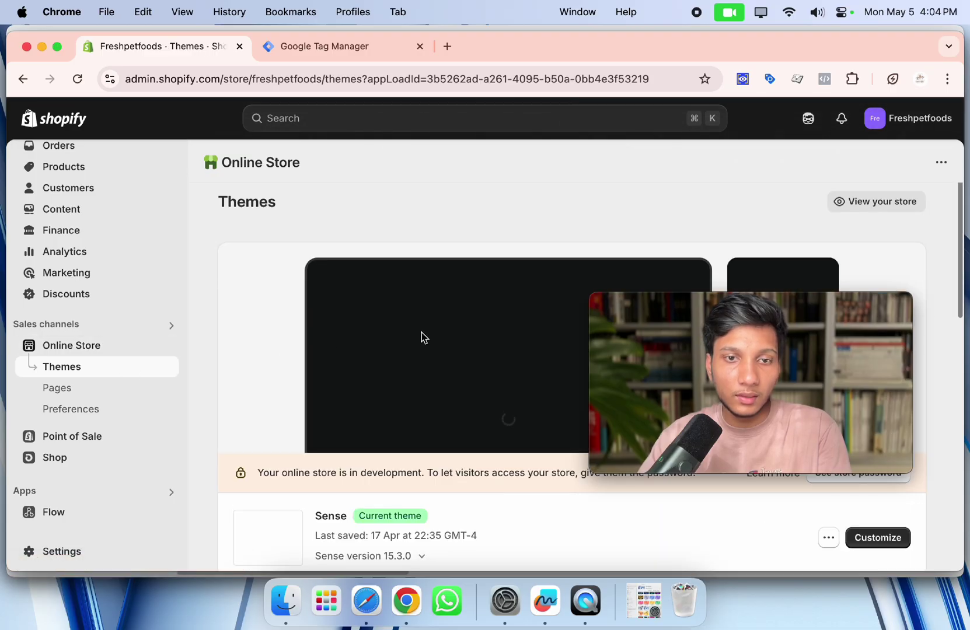
pyautogui.scroll(-5, 422, 338)
pyautogui.scroll(2, 414, 278)
pyautogui.moveTo(718, 331)
pyautogui.moveTo(718, 331); pyautogui.dragTo(129, 248)
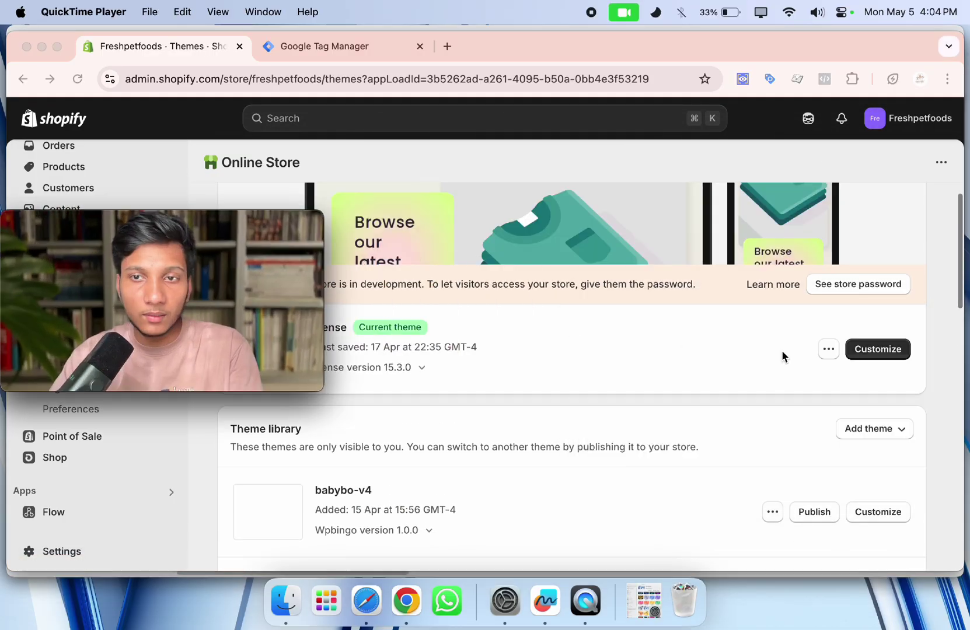
pyautogui.click(829, 354)
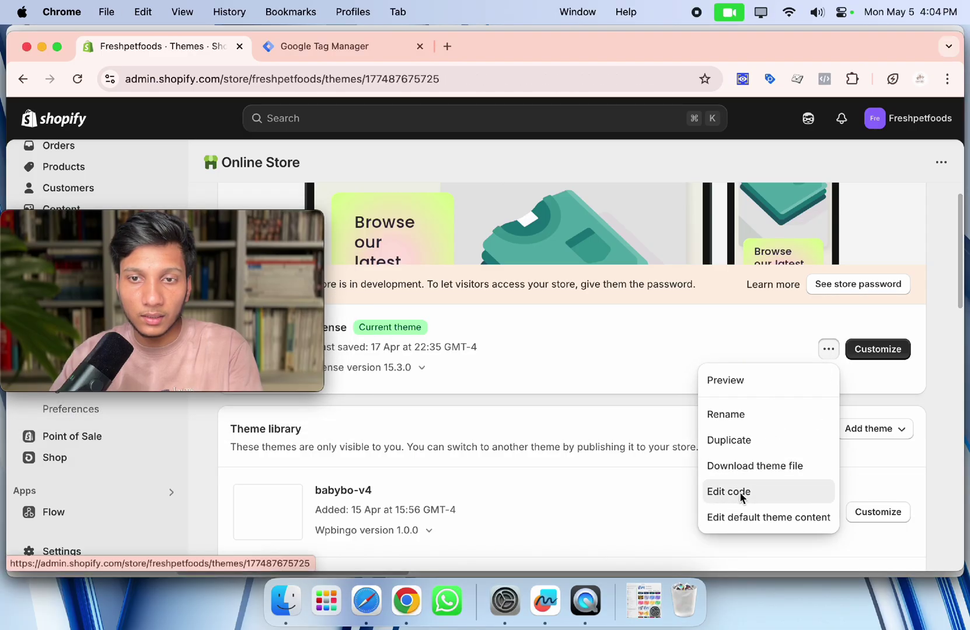
pyautogui.click(739, 493)
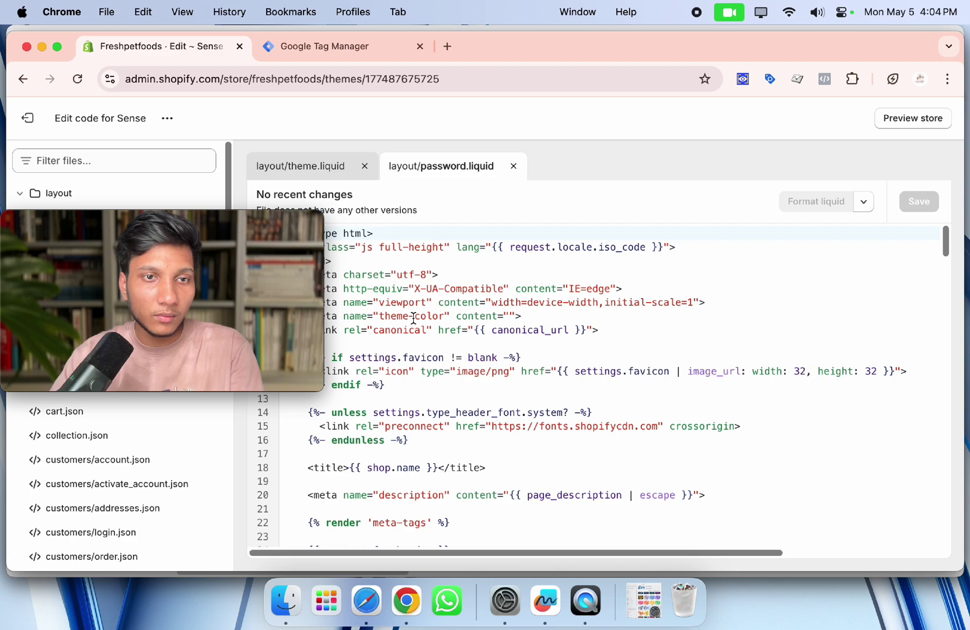
# Paste the copied GTM head snippet directly after <head> in layout/theme.liquid.
pyautogui.moveTo(309, 286); pyautogui.dragTo(806, 330)
pyautogui.click(325, 47)
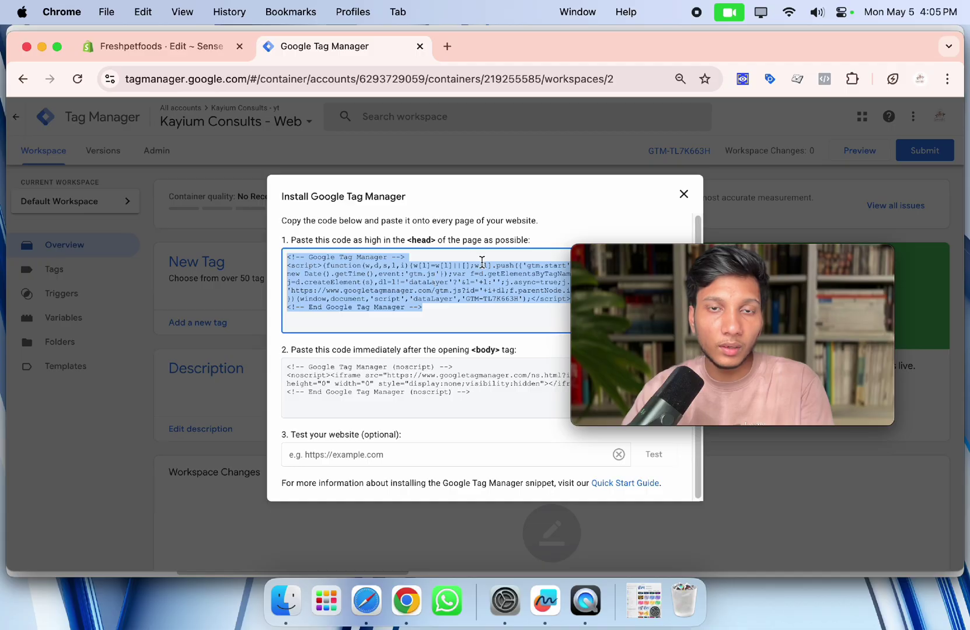
pyautogui.click(174, 52)
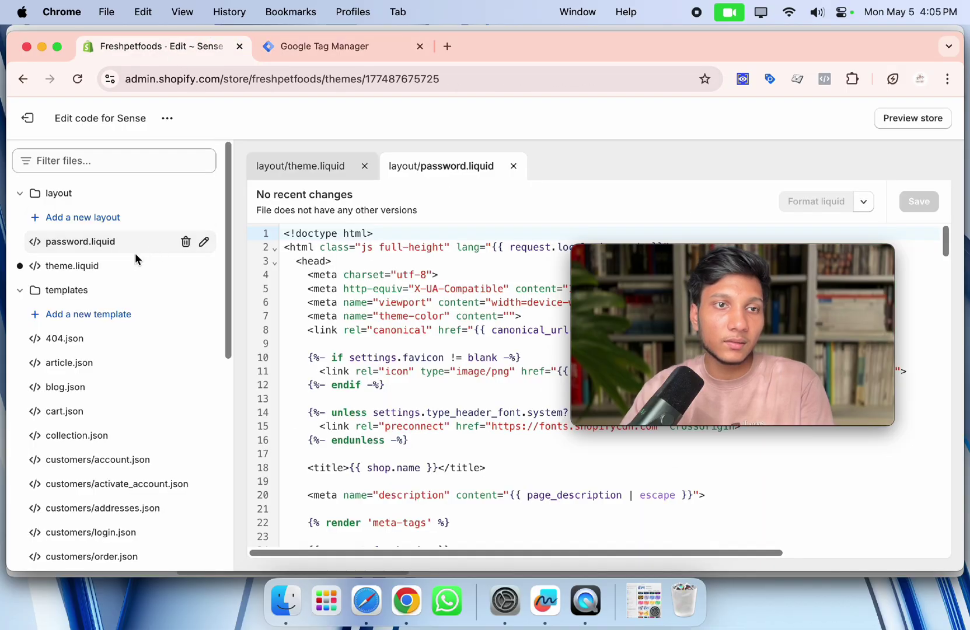
pyautogui.click(101, 270)
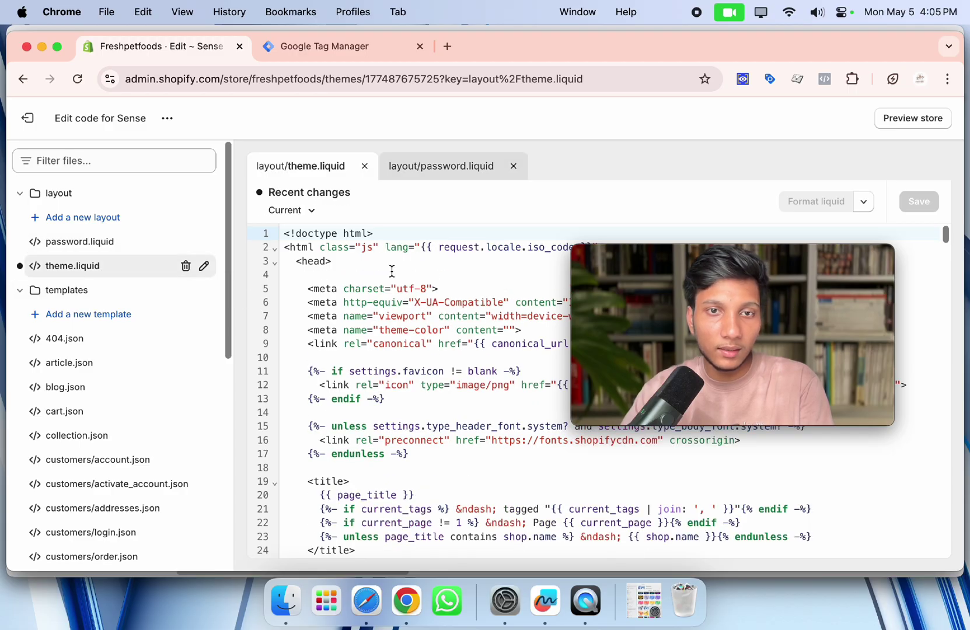
pyautogui.click(341, 268)
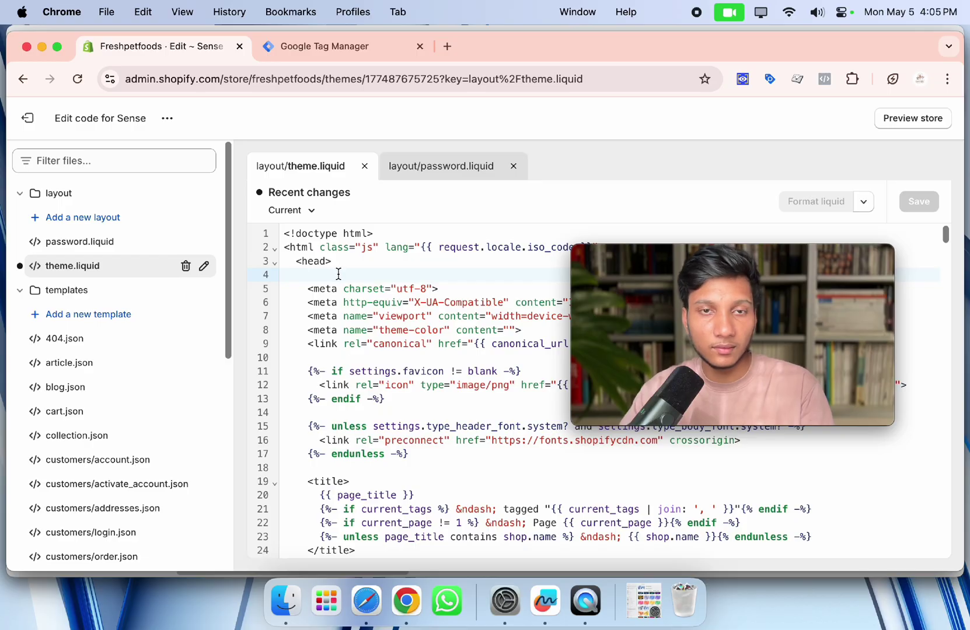
pyautogui.press('super+v')
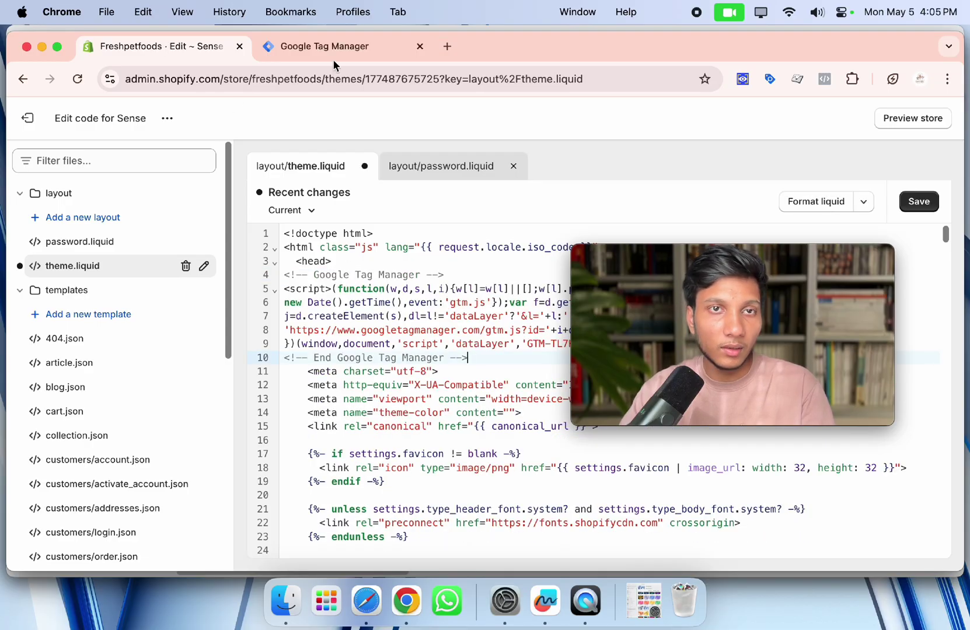
pyautogui.click(334, 56)
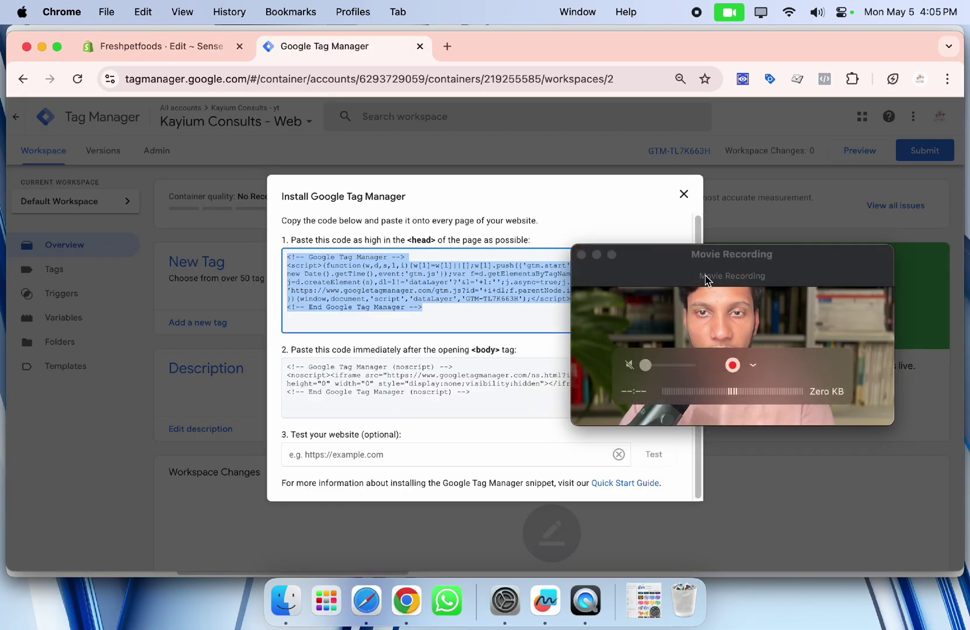
# Copy the GTM body noscript snippet from the install dialog.
pyautogui.moveTo(730, 292); pyautogui.dragTo(729, 229)
pyautogui.click(677, 373)
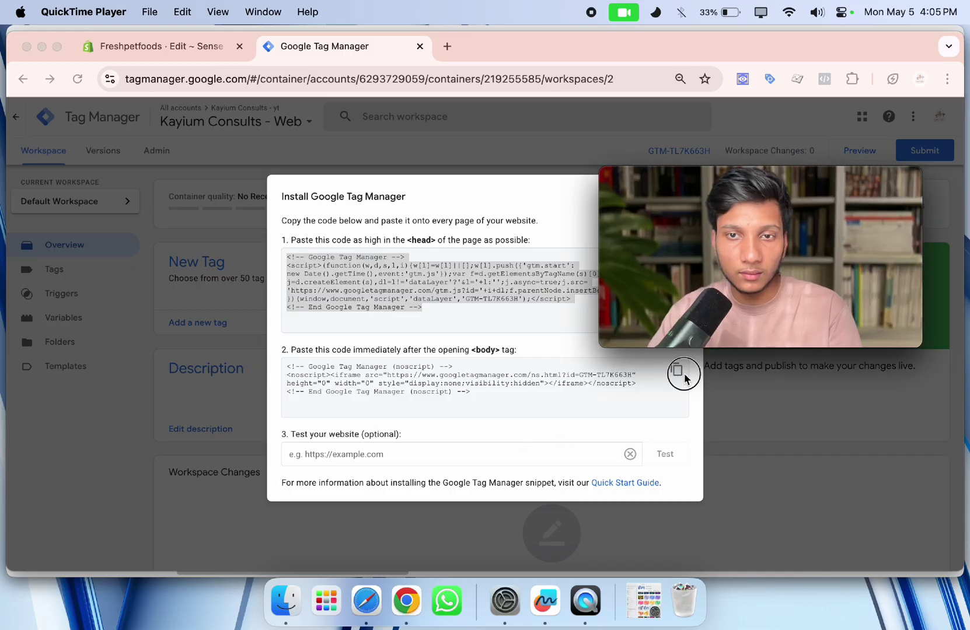
pyautogui.click(670, 375)
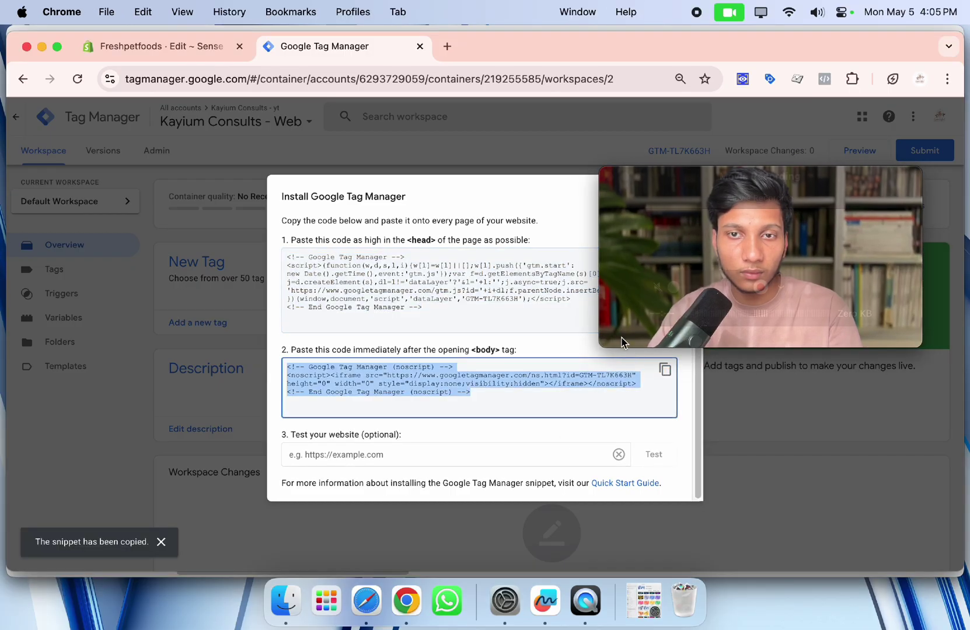
pyautogui.click(175, 46)
# Paste the noscript snippet onto empty line 351 of theme.liquid.
pyautogui.scroll(-20, 363, 438)
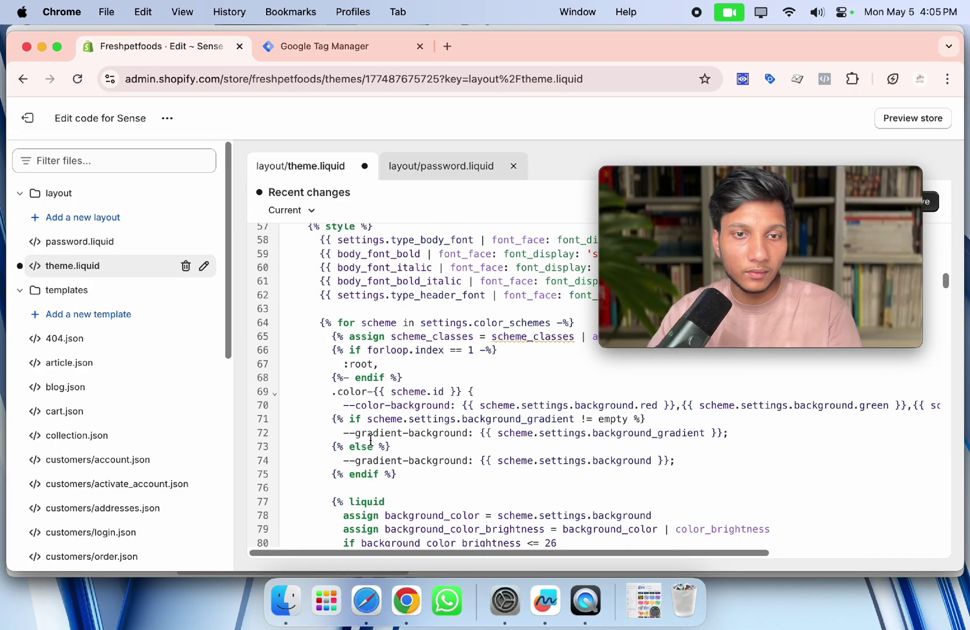
pyautogui.scroll(-20, 372, 439)
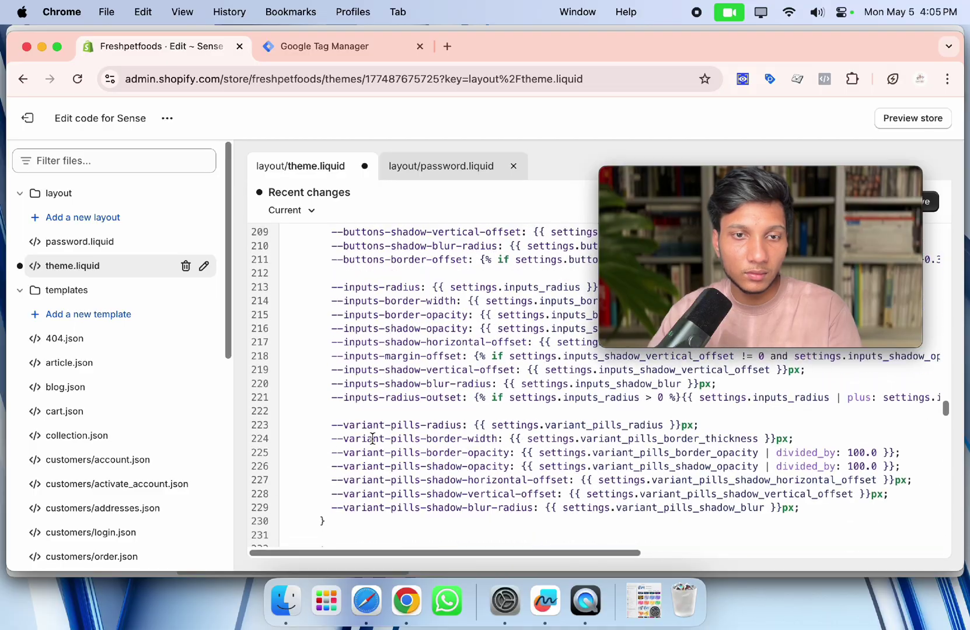
pyautogui.scroll(-8, 371, 439)
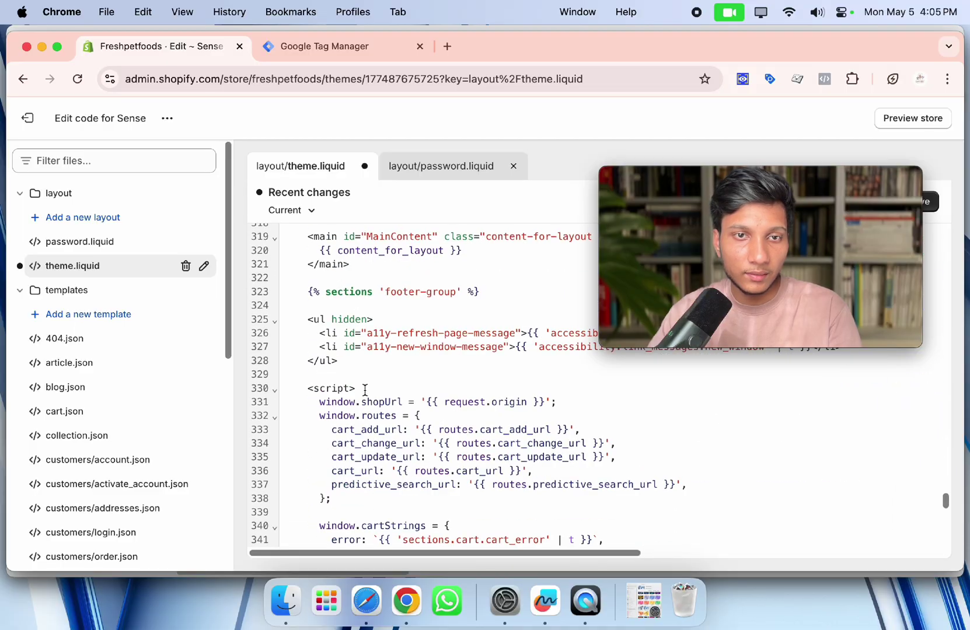
pyautogui.scroll(4, 362, 403)
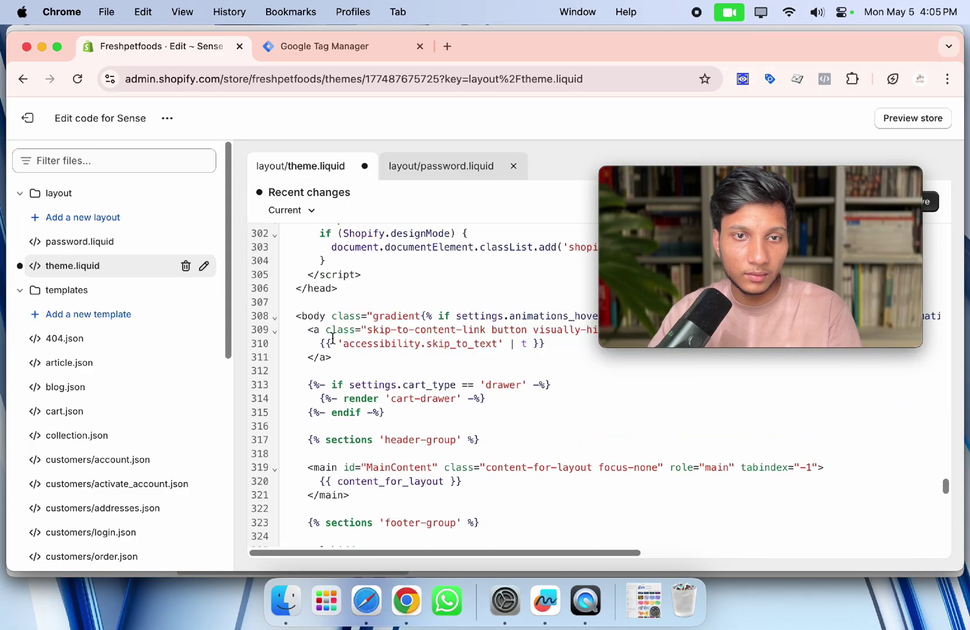
pyautogui.scroll(-6, 381, 405)
pyautogui.click(352, 472)
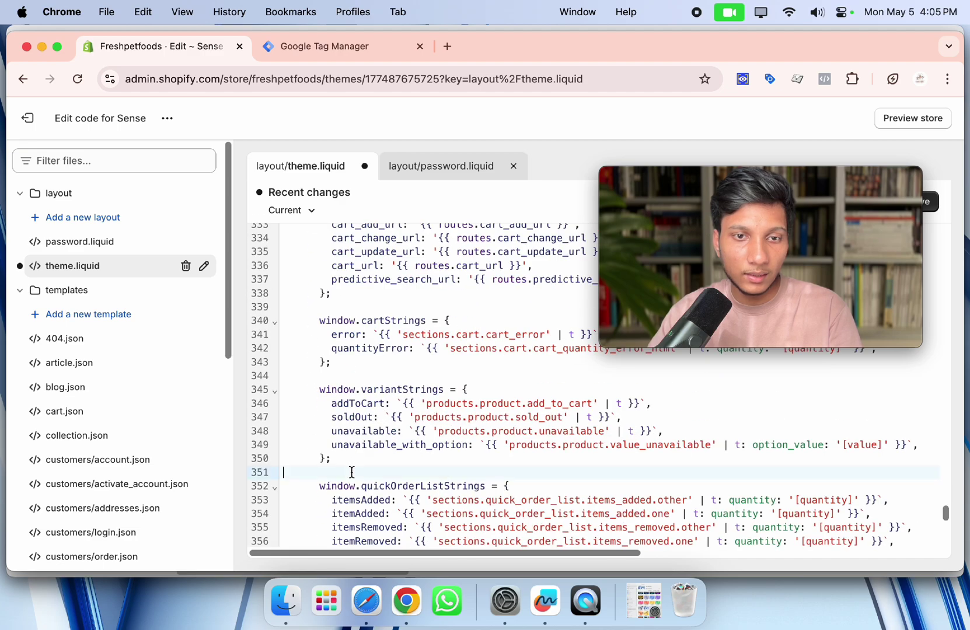
pyautogui.press('super+v')
# Recheck the Tag Manager install instructions, then return to the theme code editor.
pyautogui.scroll(-5, 444, 408)
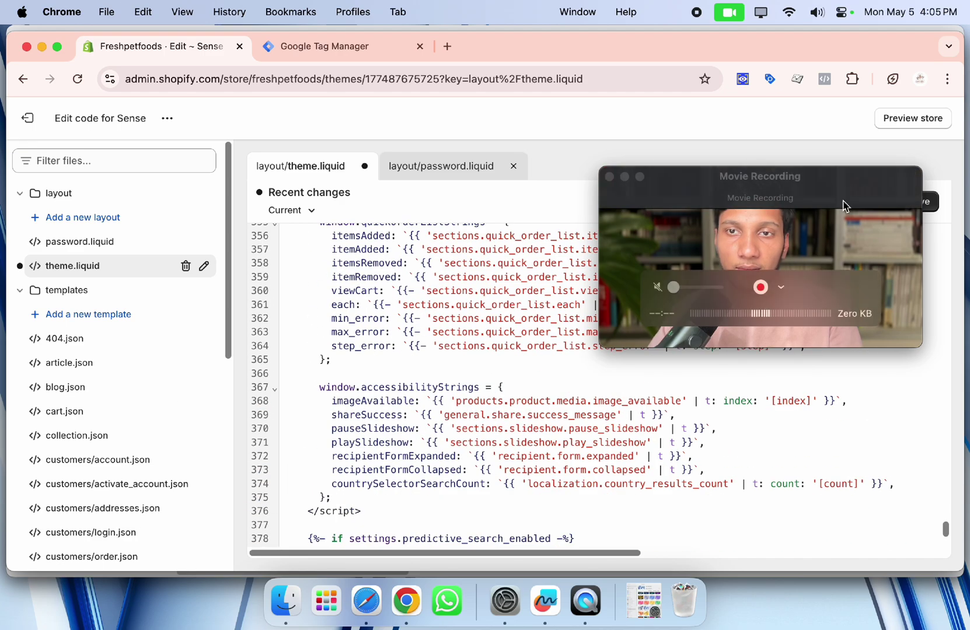
pyautogui.moveTo(842, 206); pyautogui.dragTo(538, 358)
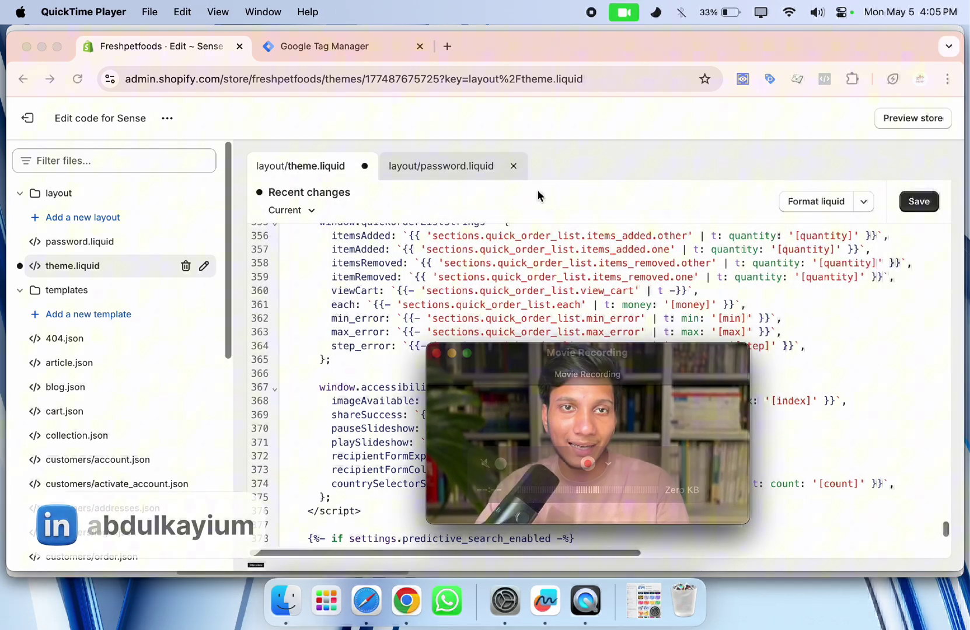
pyautogui.click(334, 56)
pyautogui.click(202, 50)
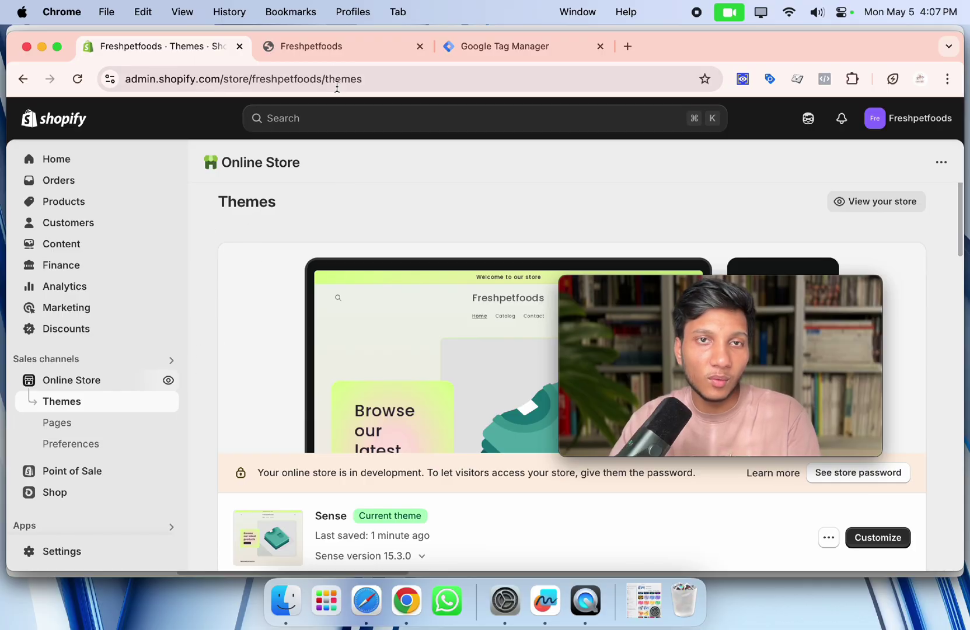
# Copy the Freshpetfoods storefront web address.
pyautogui.click(333, 53)
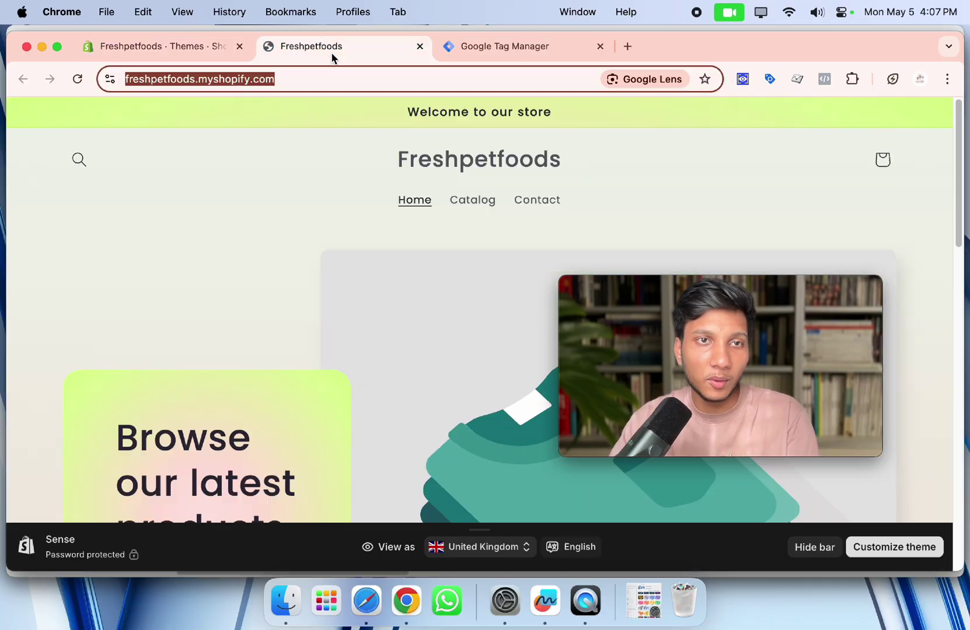
pyautogui.rightClick(194, 77)
pyautogui.click(248, 203)
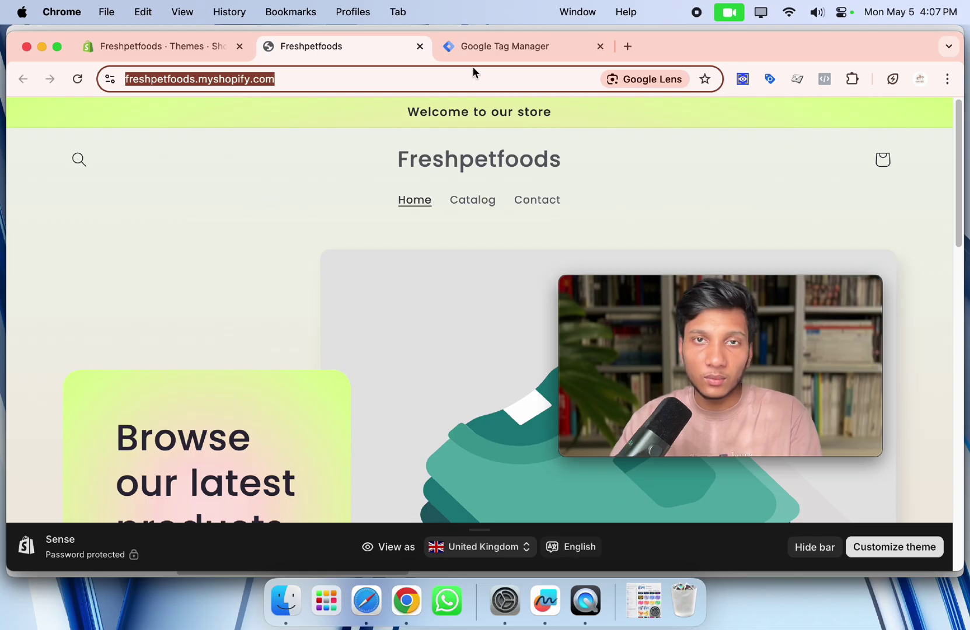
# Close the install dialog, start Preview, and connect Tag Assistant to the pasted store URL.
pyautogui.click(474, 49)
pyautogui.click(683, 194)
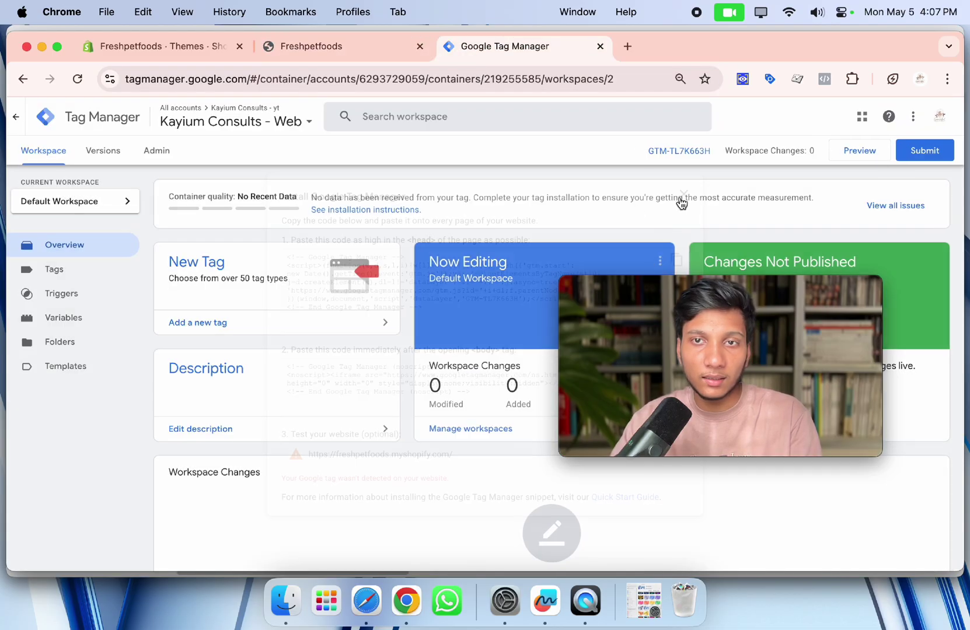
pyautogui.click(844, 156)
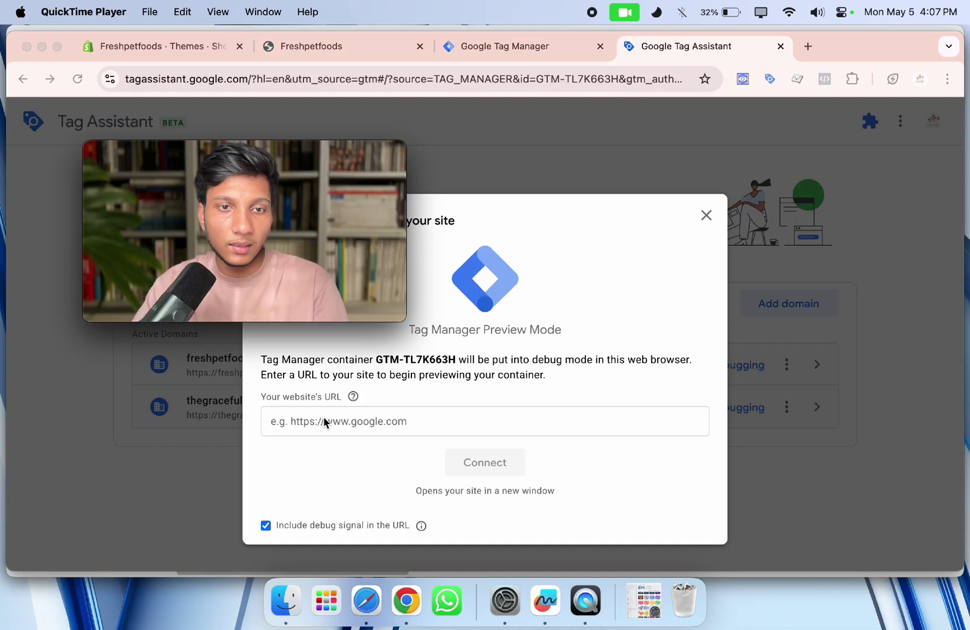
pyautogui.click(324, 422)
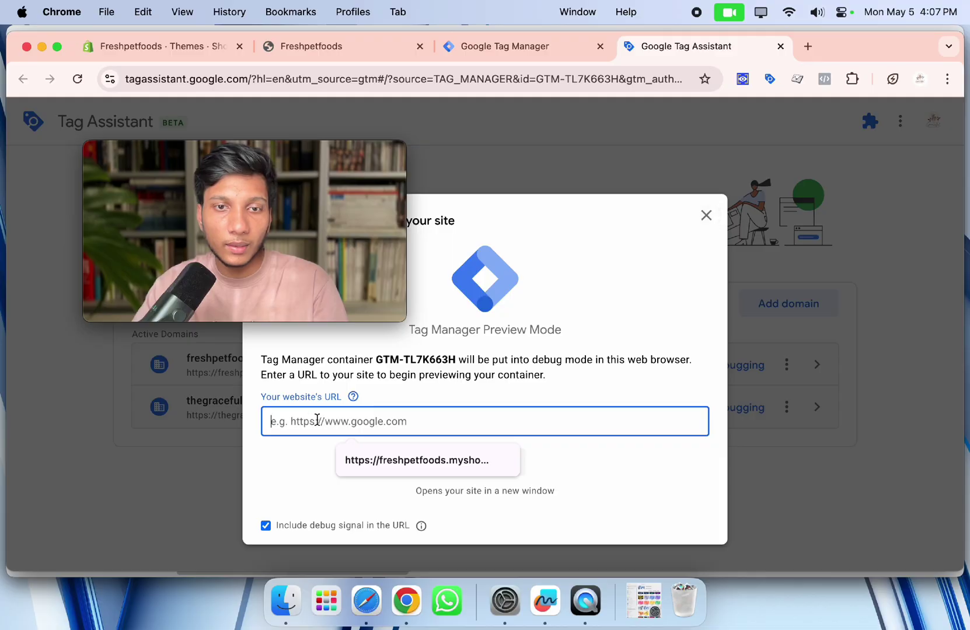
pyautogui.rightClick(325, 424)
pyautogui.click(355, 394)
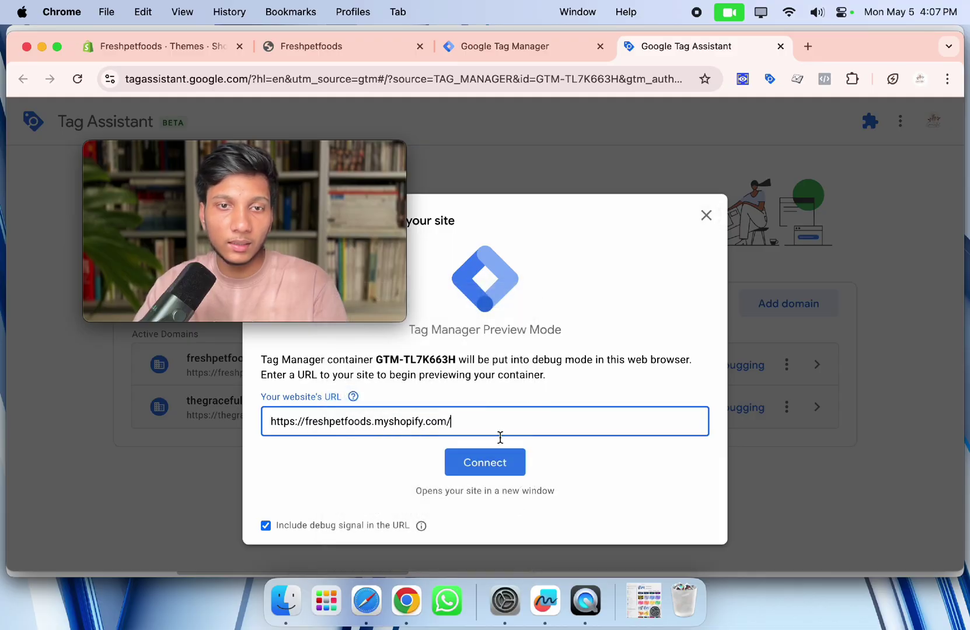
pyautogui.click(499, 465)
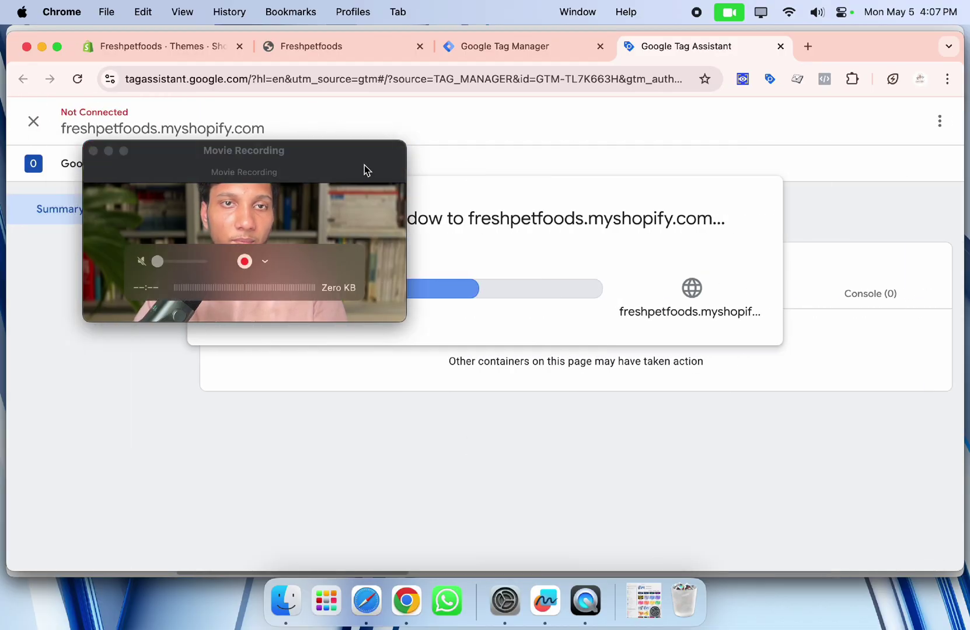
# Switch to the Tag Assistant debug window and dismiss the connection confirmation.
pyautogui.click(108, 151)
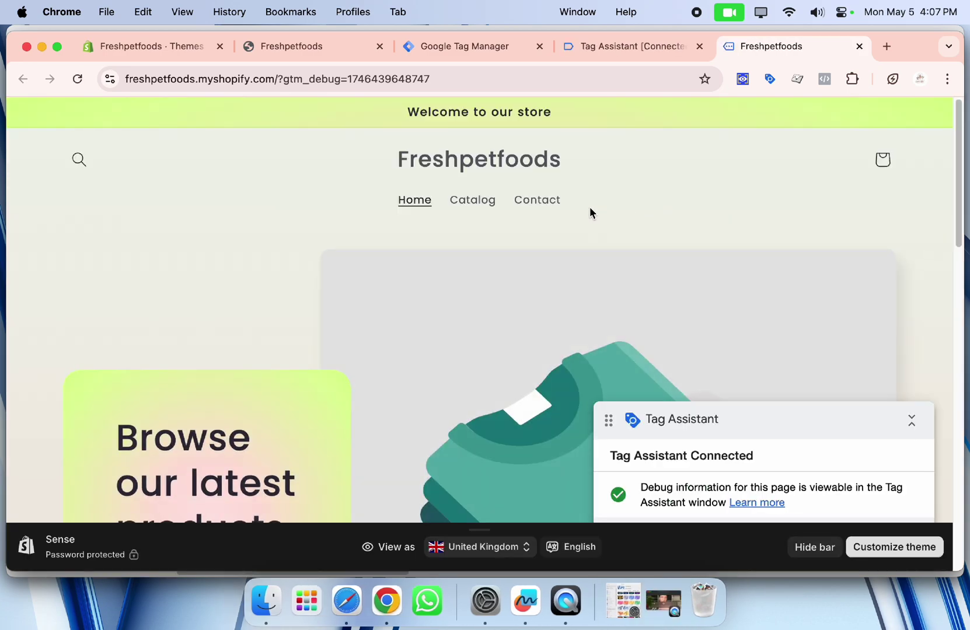
pyautogui.scroll(-10, 559, 206)
pyautogui.scroll(10, 580, 182)
pyautogui.click(606, 55)
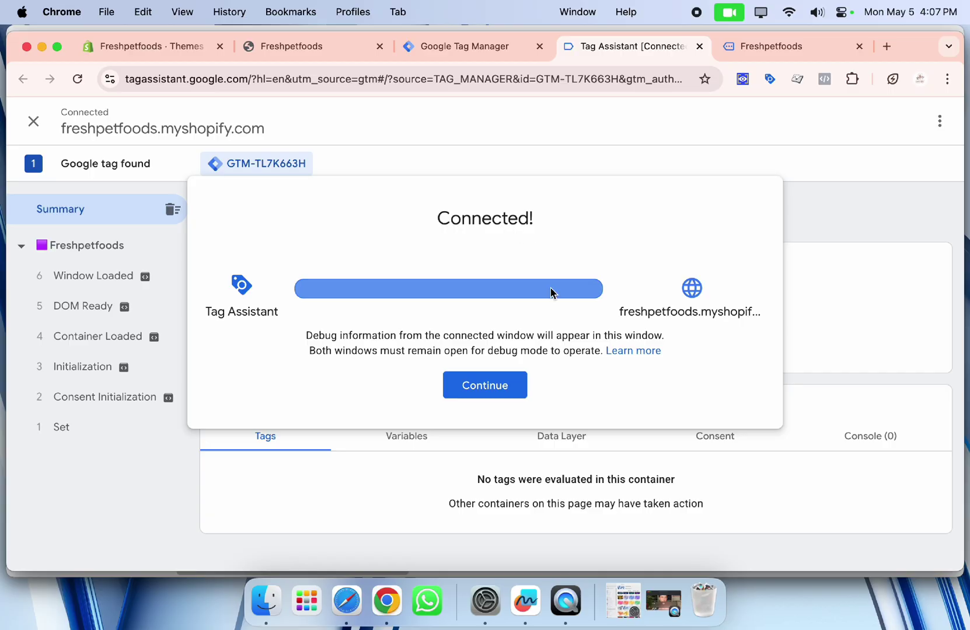
pyautogui.click(521, 375)
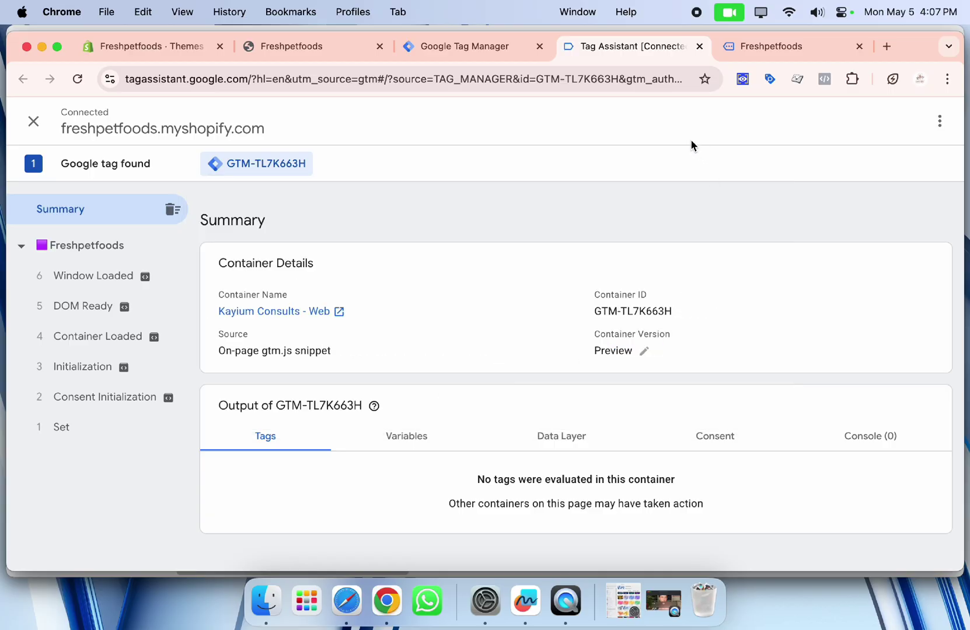
# Open the 4mm 5mm 6mm Y-Wrench product page and check Tag Assistant's new events.
pyautogui.click(759, 50)
pyautogui.scroll(-5, 490, 269)
pyautogui.scroll(-8, 482, 264)
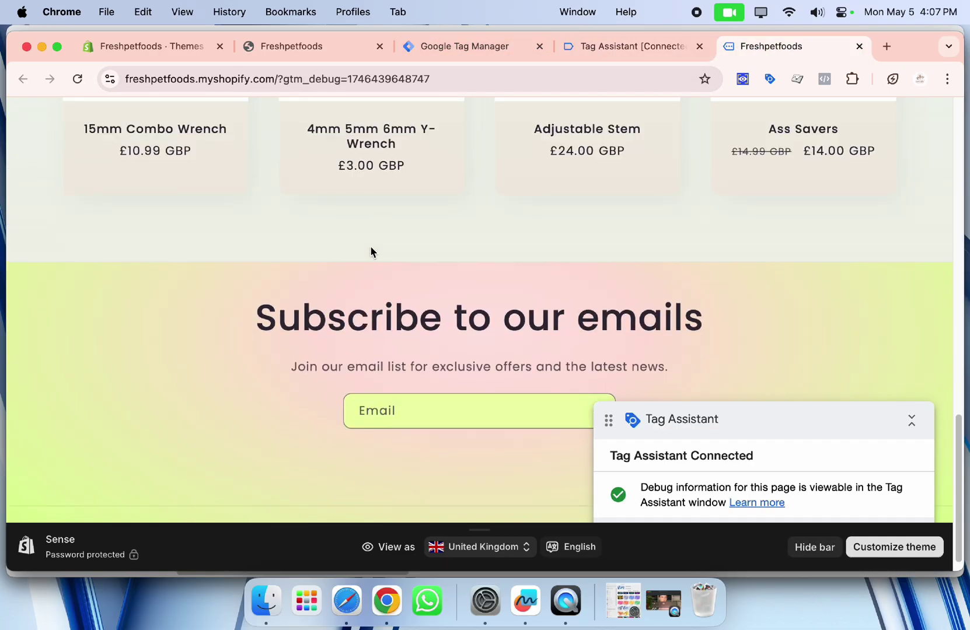
pyautogui.scroll(10, 370, 246)
pyautogui.click(372, 285)
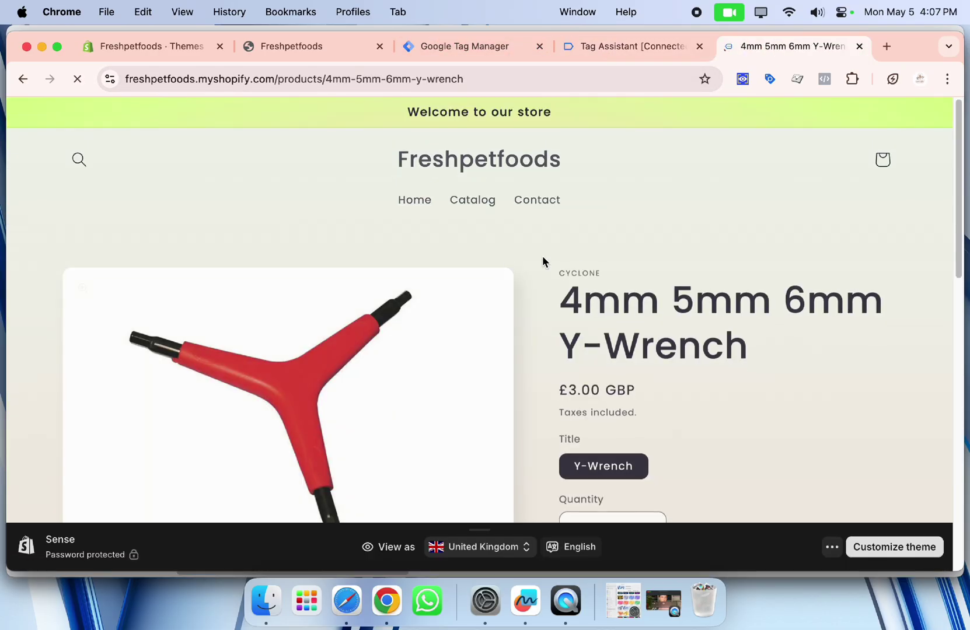
pyautogui.scroll(-6, 690, 159)
pyautogui.click(628, 47)
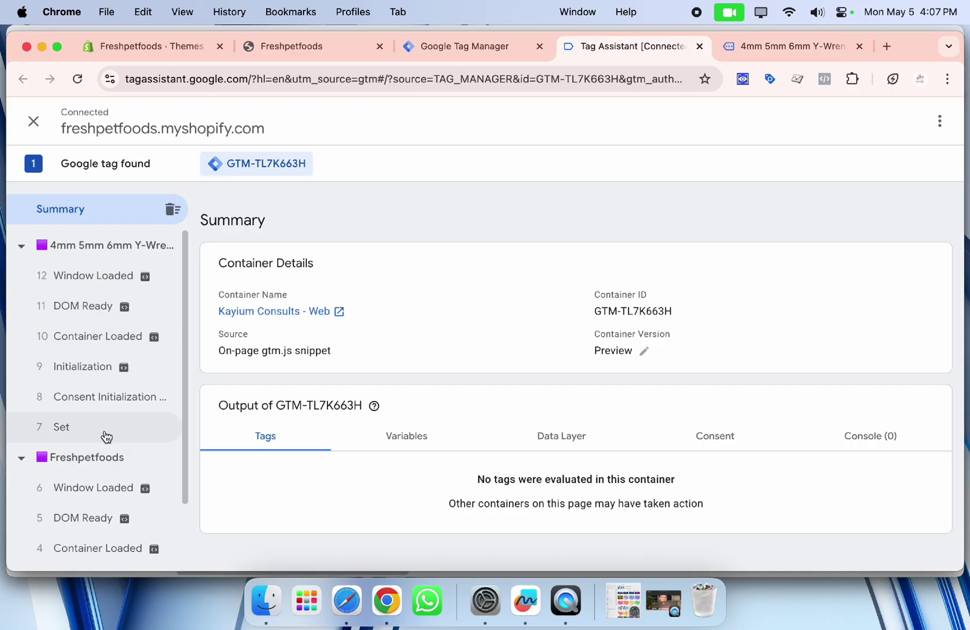
# Add the Y-Wrench to the cart and review the newly captured events in Tag Assistant.
pyautogui.click(759, 58)
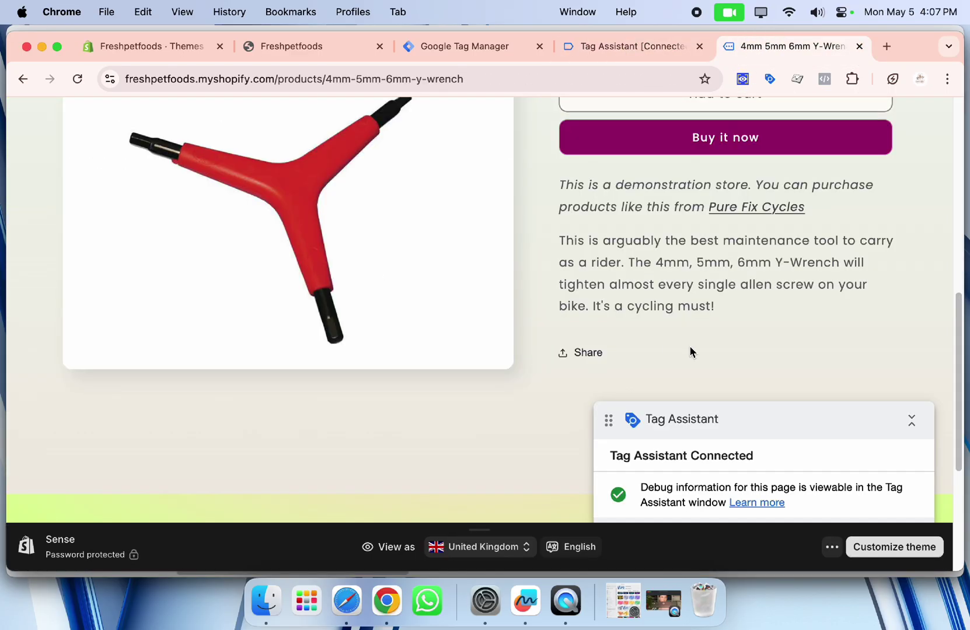
pyautogui.scroll(5, 694, 313)
pyautogui.click(692, 233)
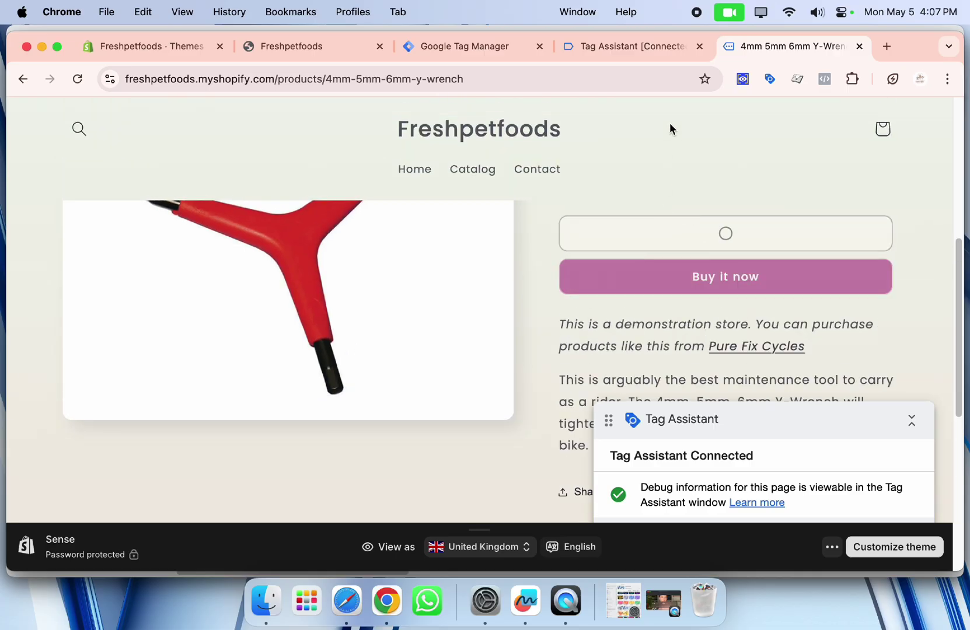
pyautogui.click(641, 54)
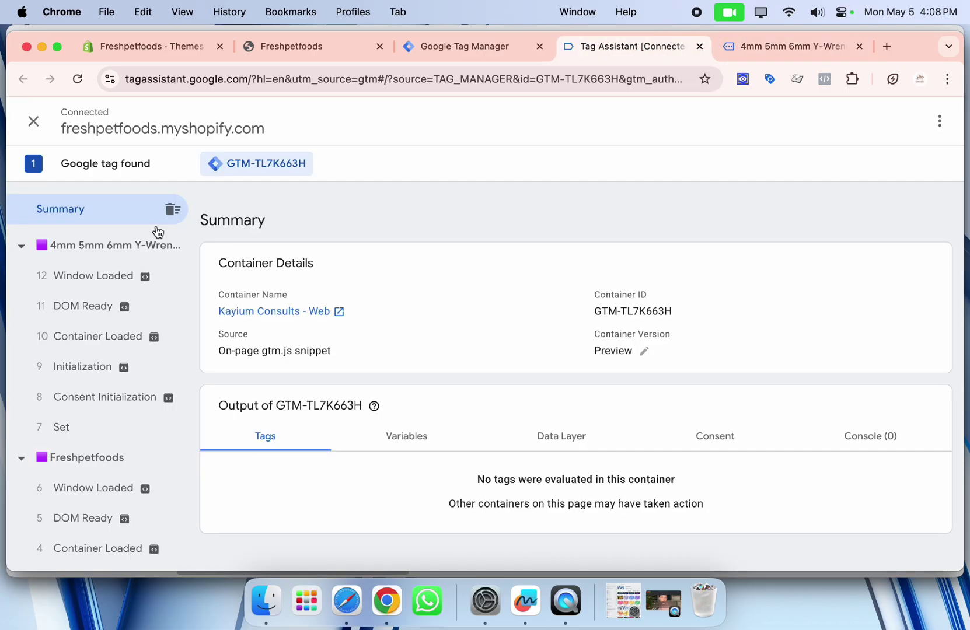
pyautogui.click(766, 46)
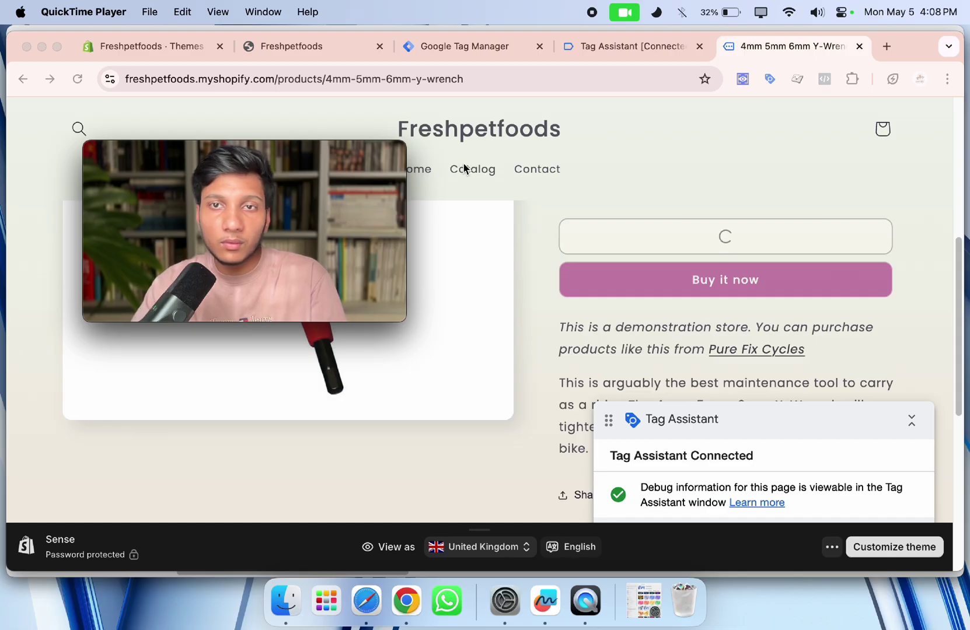
# Return to the Freshpetfoods · Themes admin tab.
pyautogui.moveTo(364, 151); pyautogui.dragTo(726, 165)
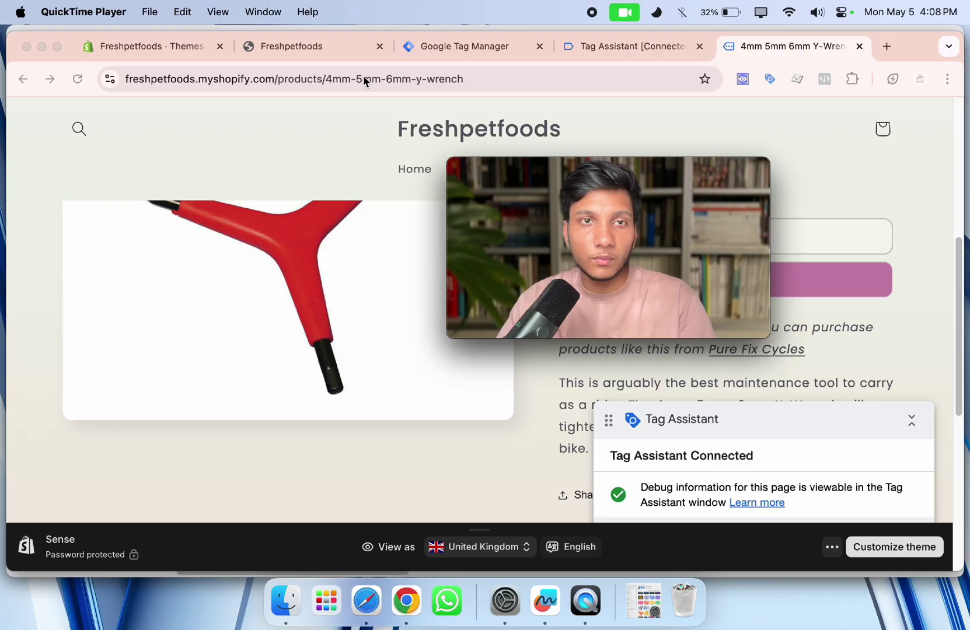
pyautogui.click(138, 50)
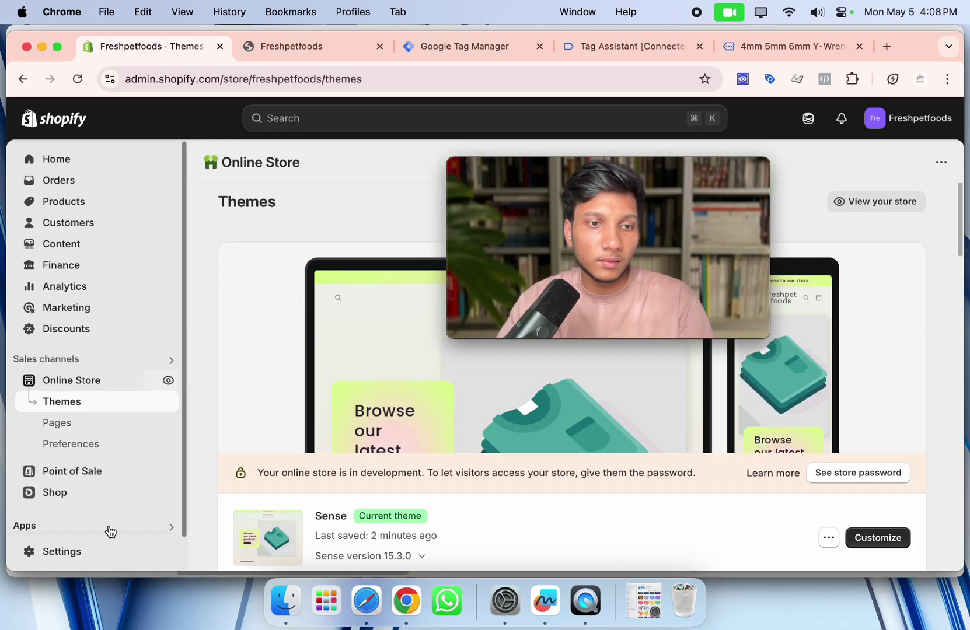
# Open Settings > Checkout in the Shopify admin.
pyautogui.click(85, 554)
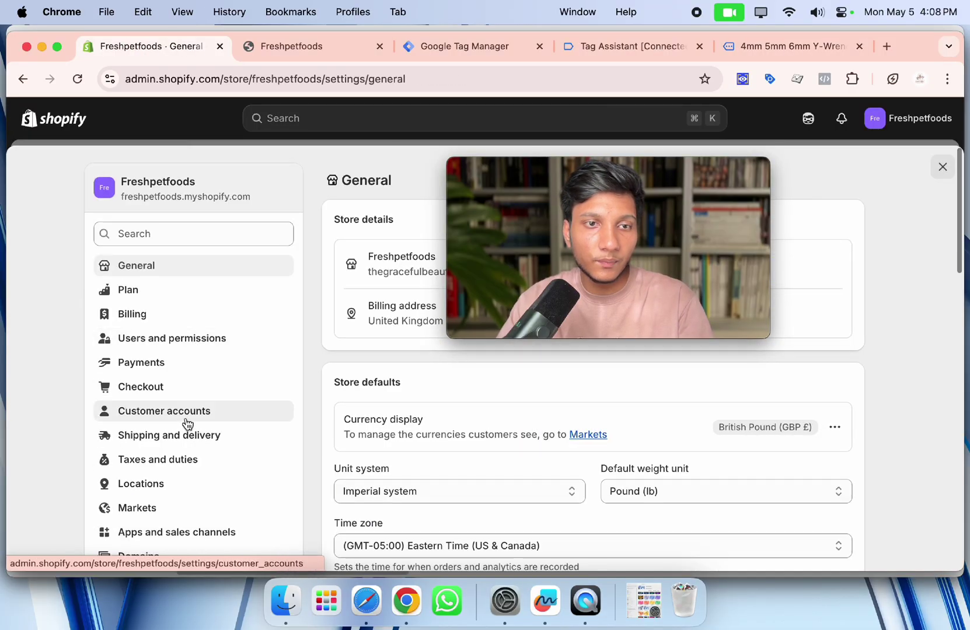
pyautogui.scroll(-1, 184, 424)
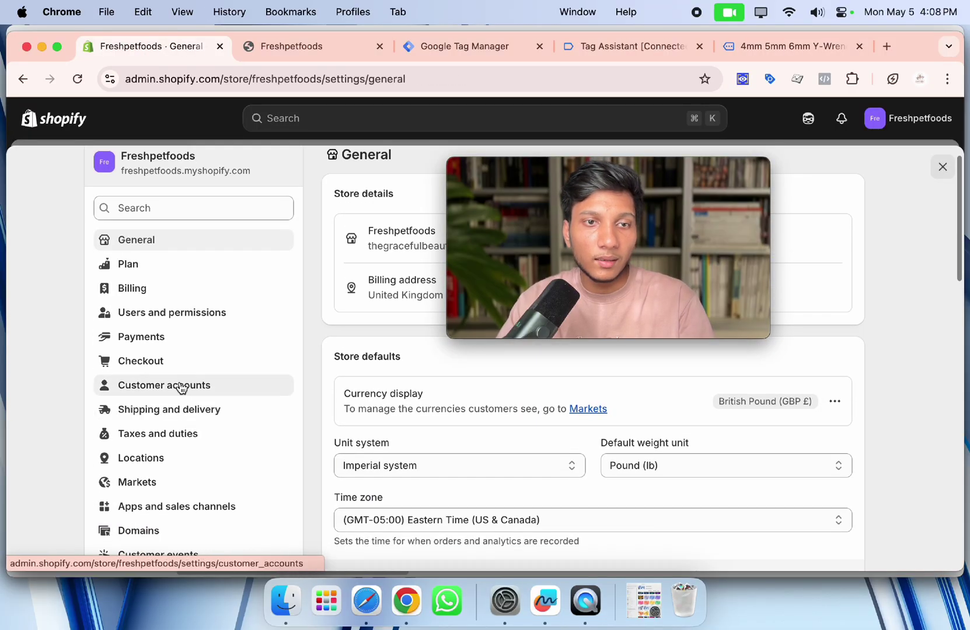
pyautogui.click(168, 367)
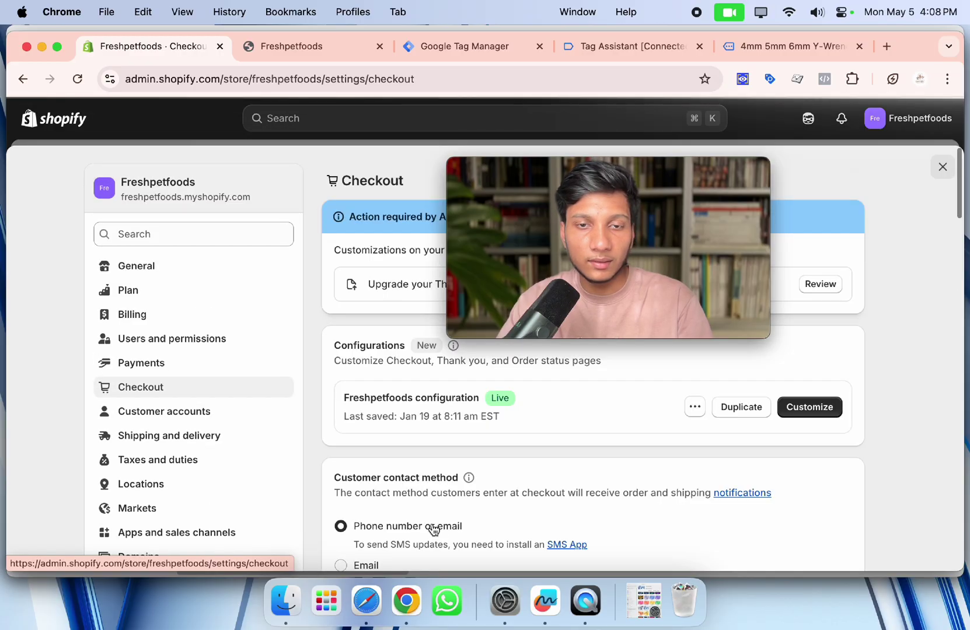
# Follow the 'customer events' link under Order status page scripts.
pyautogui.scroll(-3, 433, 528)
pyautogui.scroll(-5, 437, 517)
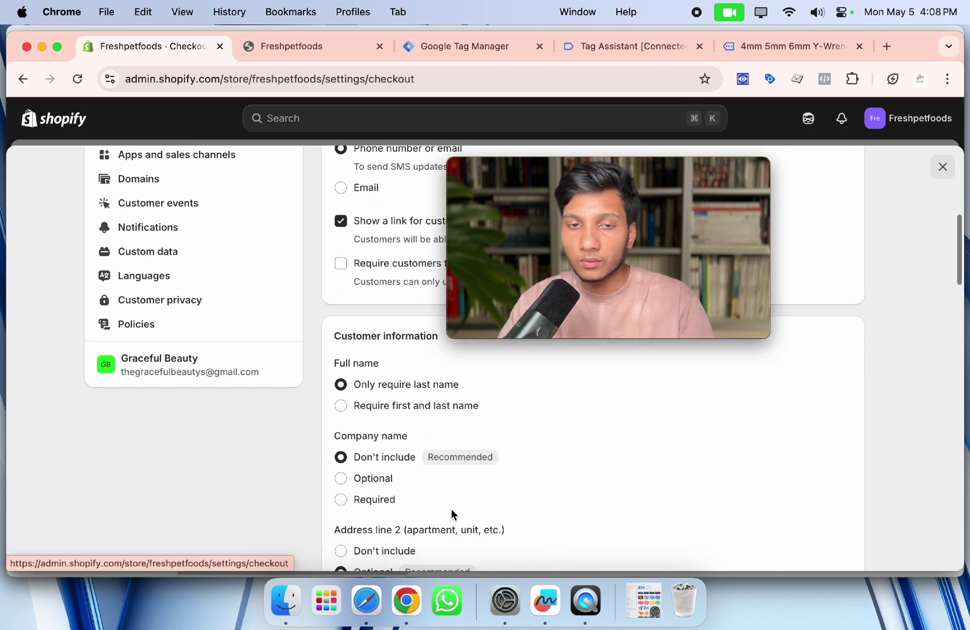
pyautogui.scroll(-3, 393, 521)
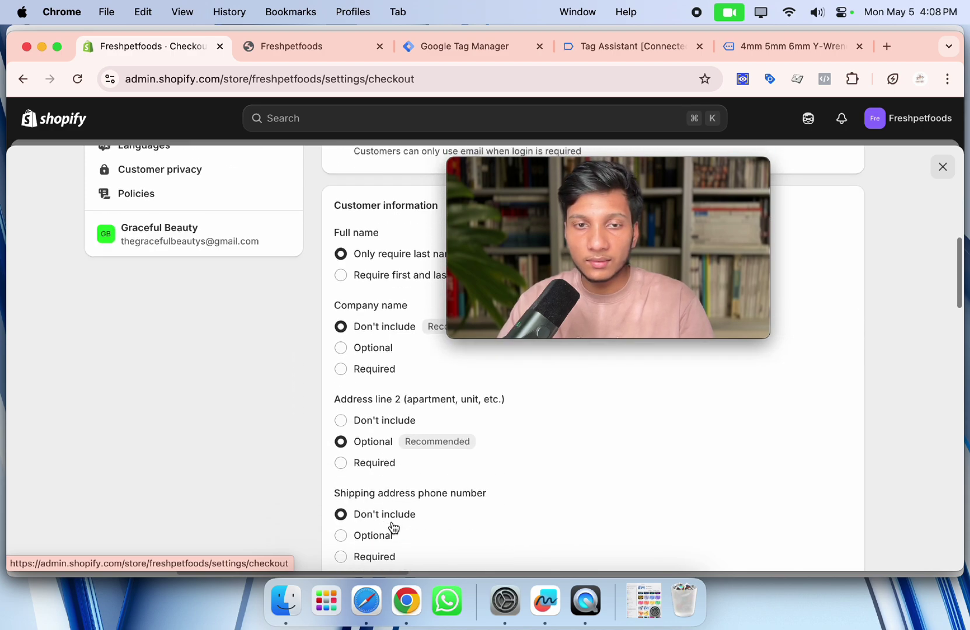
pyautogui.scroll(3, 395, 527)
pyautogui.scroll(-7, 393, 526)
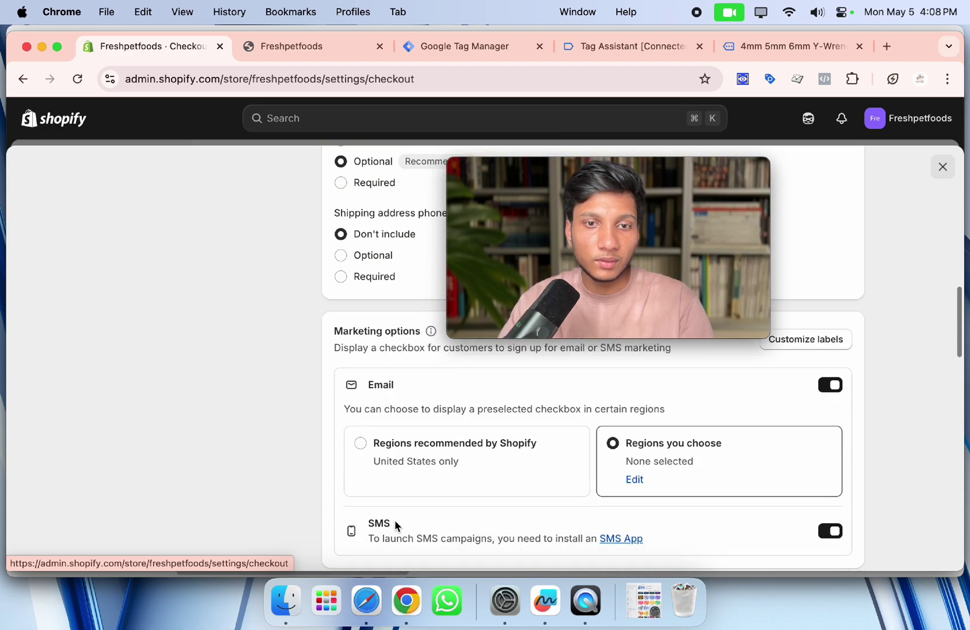
pyautogui.scroll(12, 400, 519)
pyautogui.scroll(-20, 396, 409)
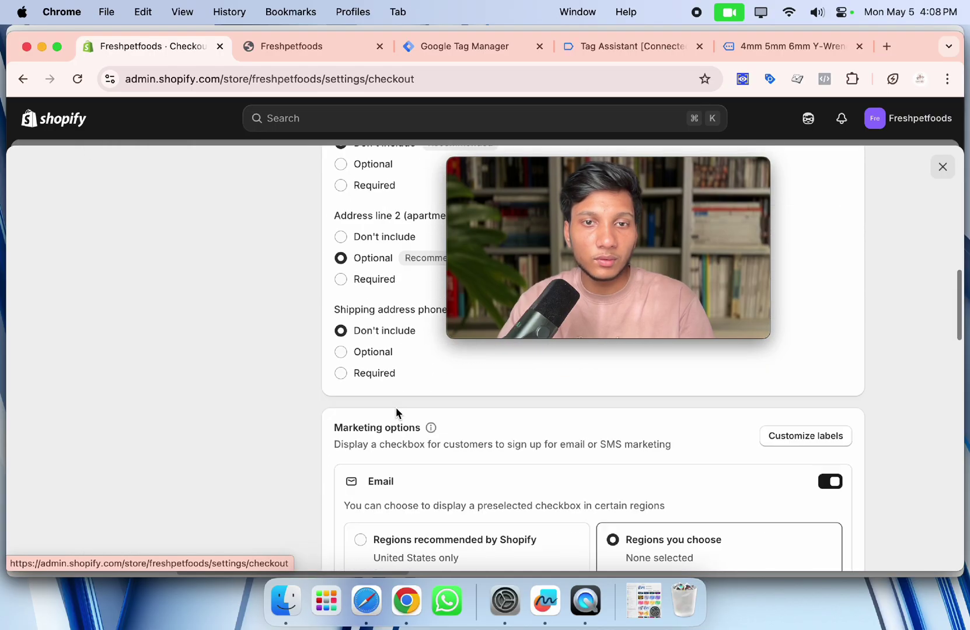
pyautogui.scroll(-7, 403, 412)
pyautogui.scroll(5, 429, 416)
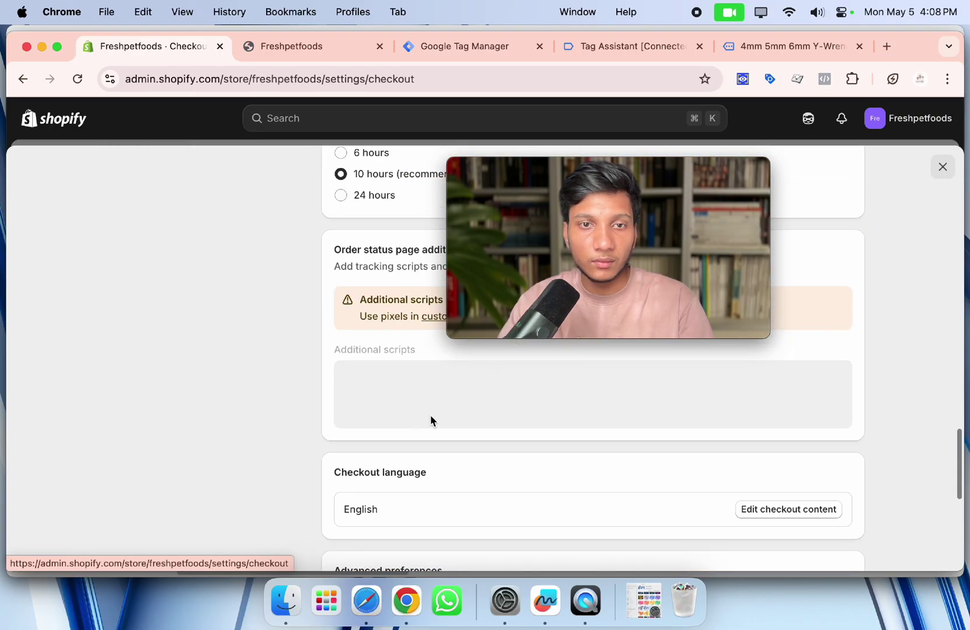
pyautogui.scroll(1, 426, 416)
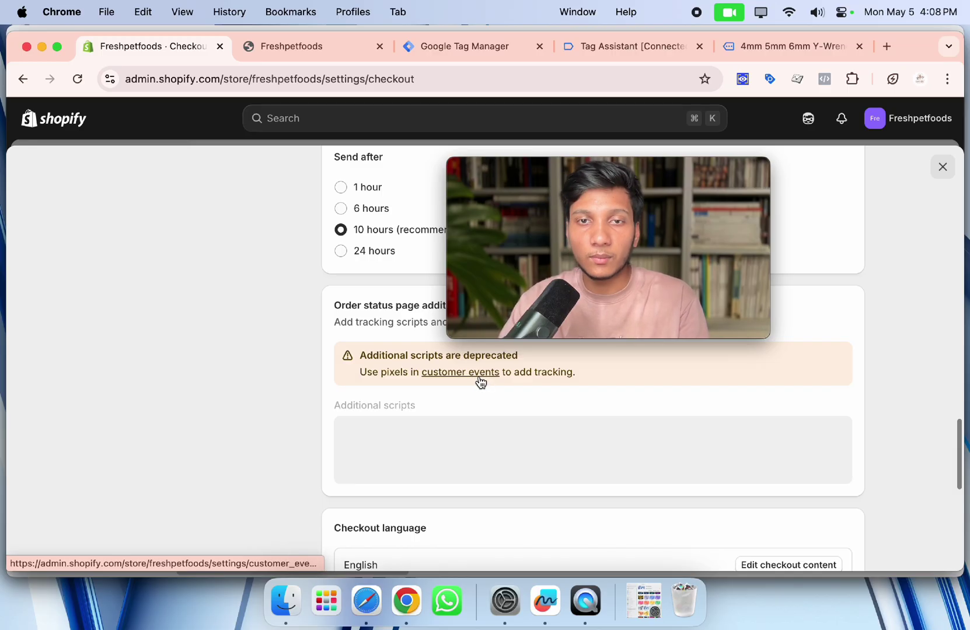
pyautogui.click(460, 375)
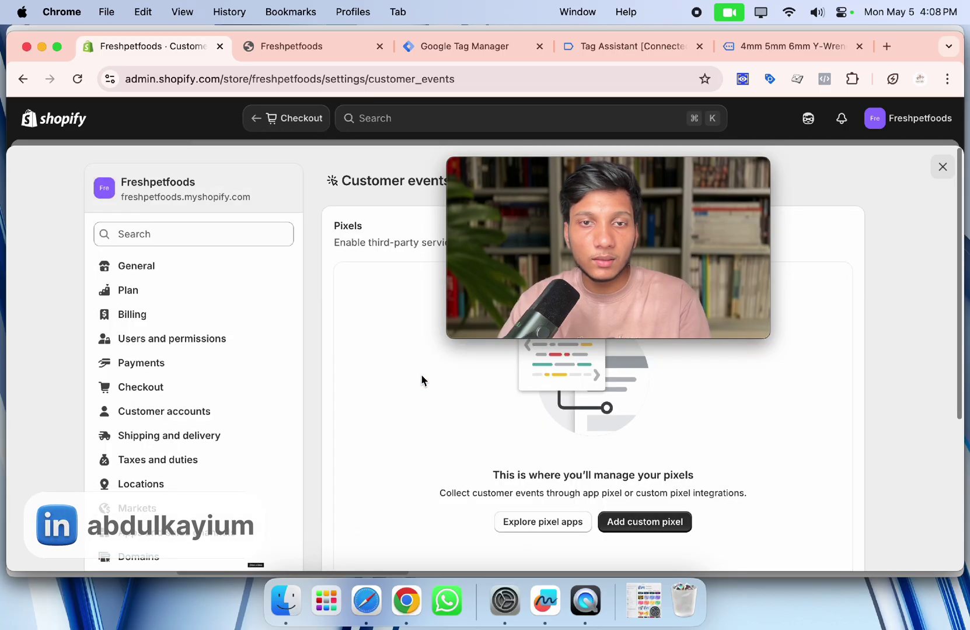
# Start adding a new custom pixel from the Shopify pixels page.
pyautogui.scroll(-3, 187, 443)
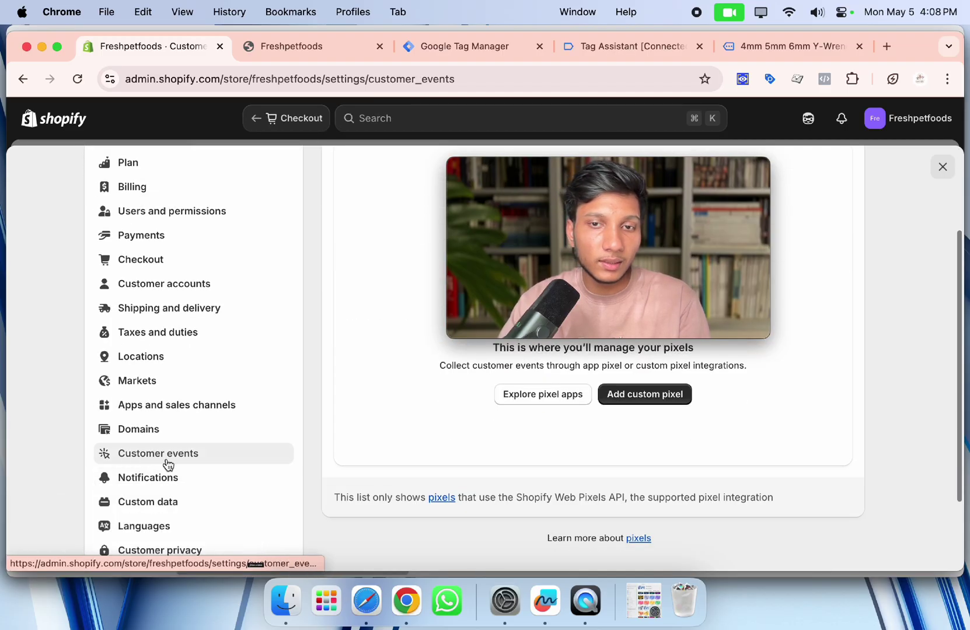
pyautogui.moveTo(609, 183); pyautogui.dragTo(162, 257)
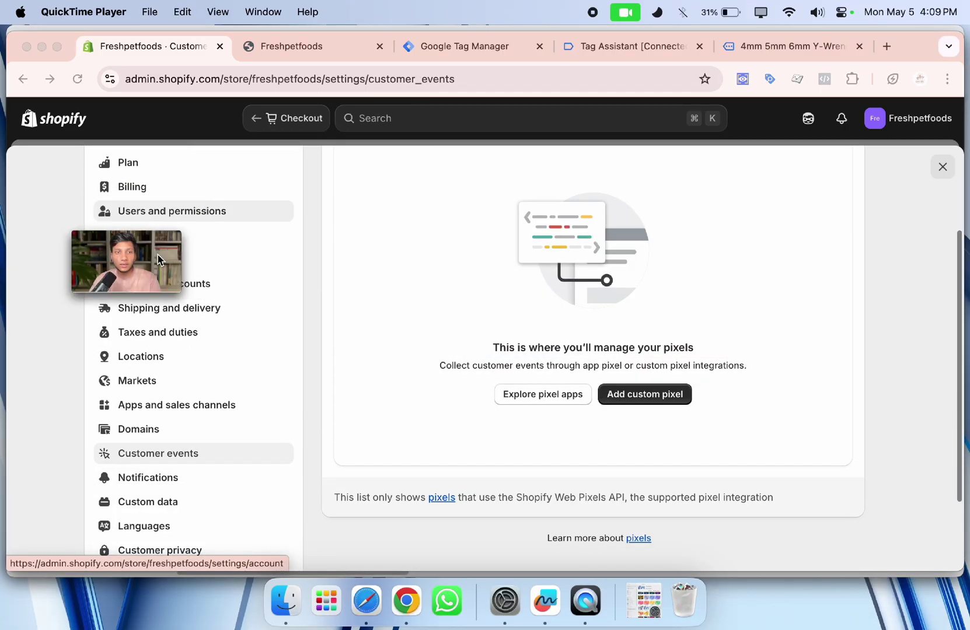
pyautogui.scroll(3, 555, 320)
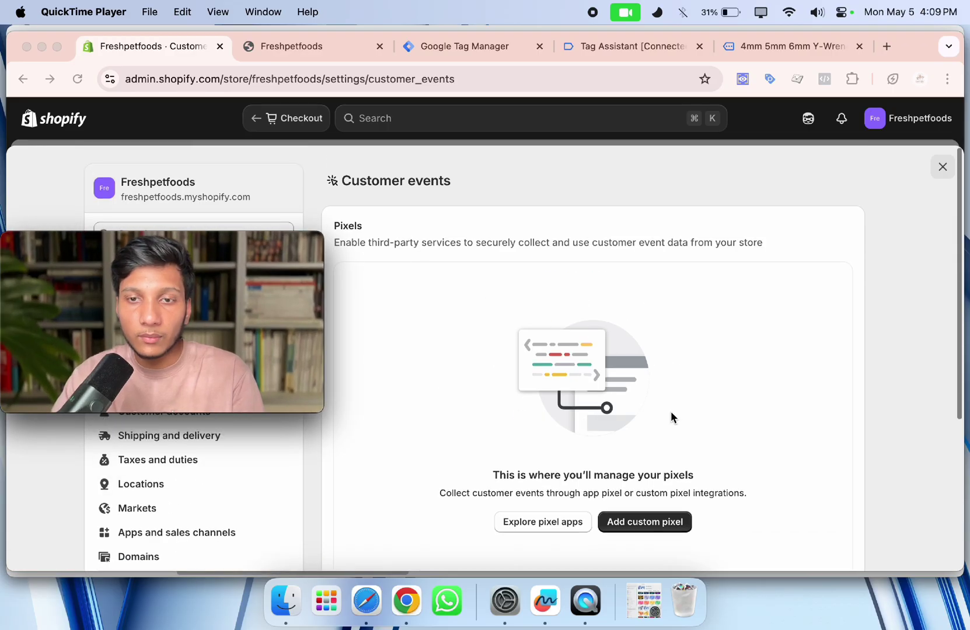
pyautogui.scroll(-3, 671, 418)
pyautogui.click(642, 391)
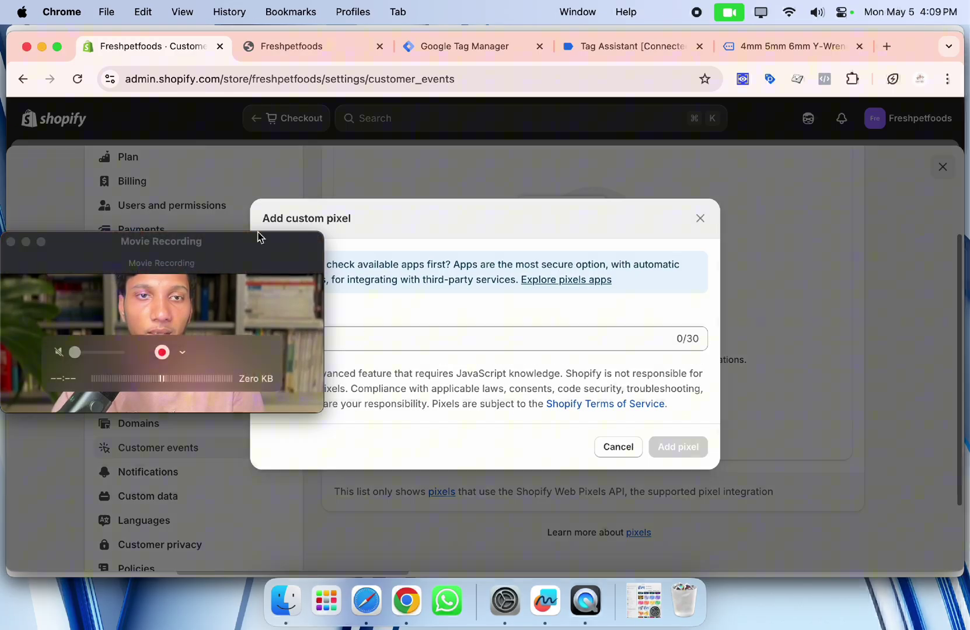
pyautogui.moveTo(260, 237); pyautogui.dragTo(917, 35)
# Name the pixel 'yt', create it, and expand its permission options.
pyautogui.click(459, 336)
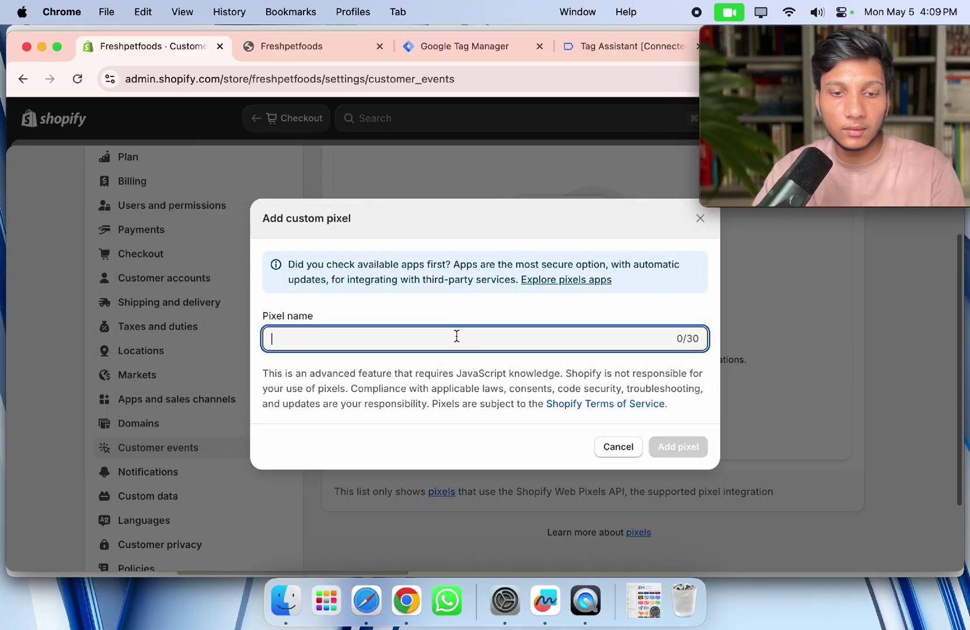
pyautogui.write('yt')
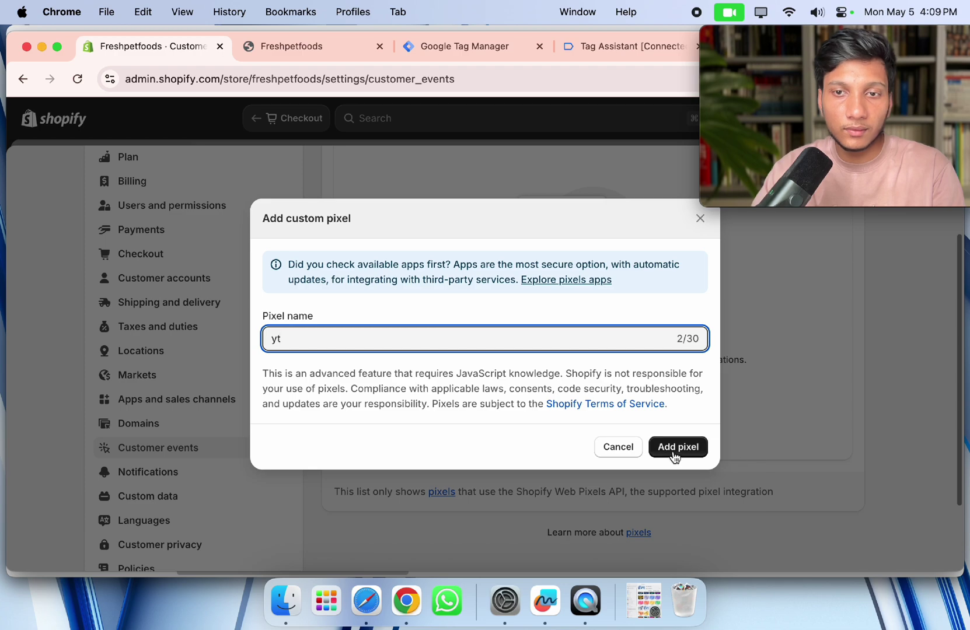
pyautogui.click(677, 447)
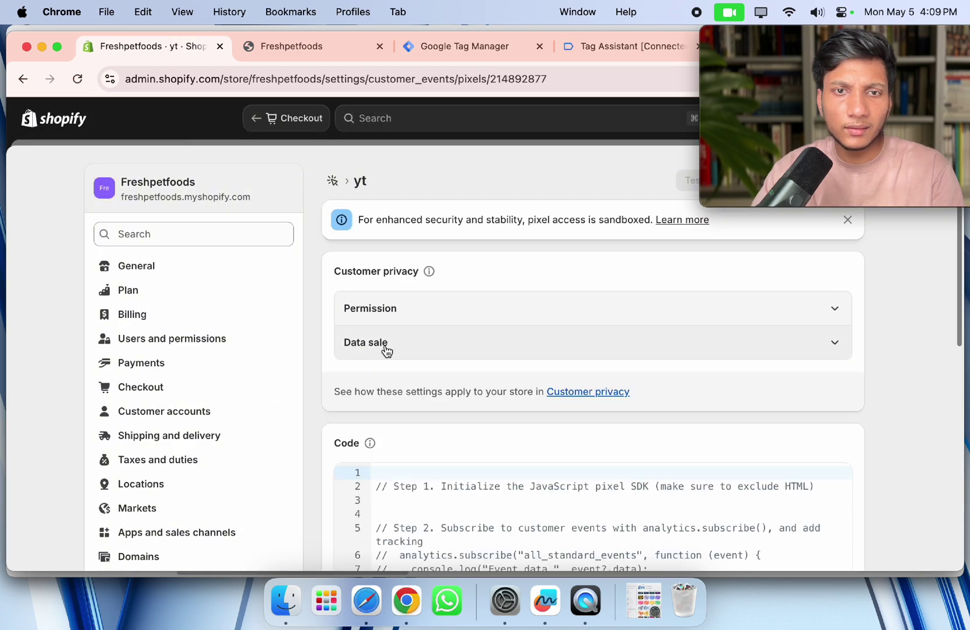
pyautogui.click(496, 299)
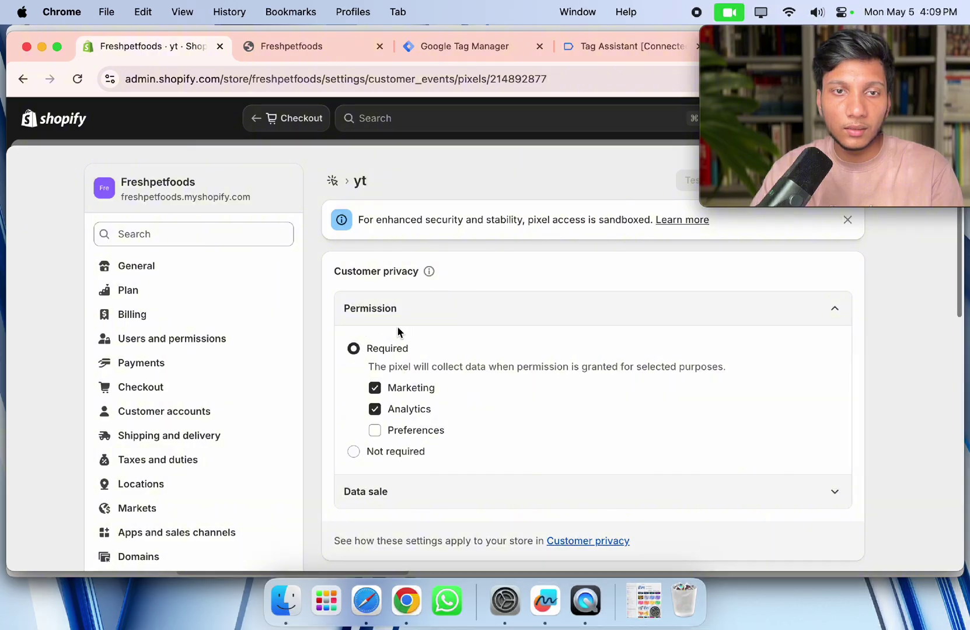
# Set the pixel's permission to Not required and mark its data as not a data sale.
pyautogui.click(393, 453)
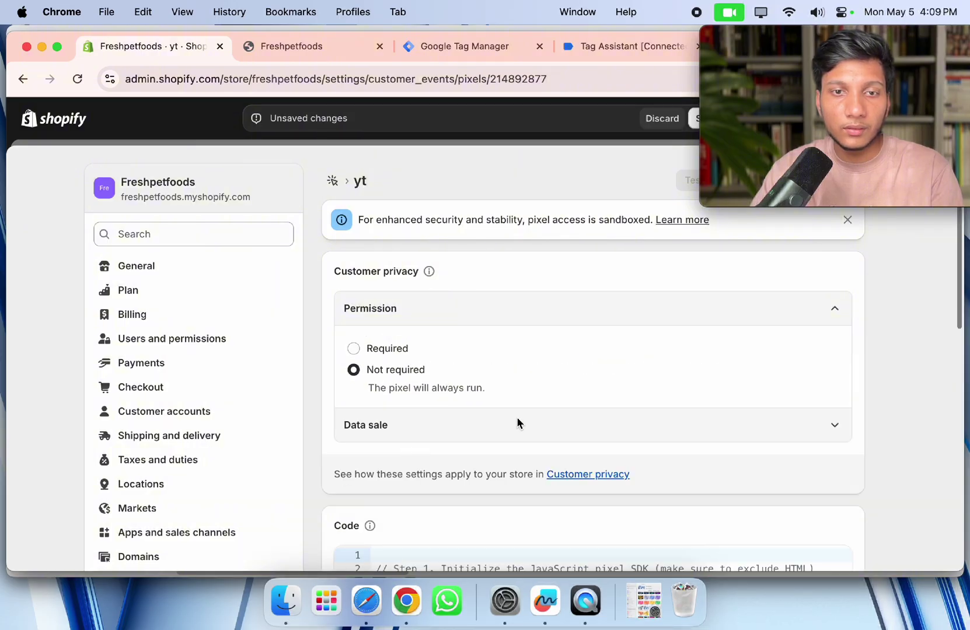
pyautogui.click(472, 412)
pyautogui.scroll(-3, 409, 417)
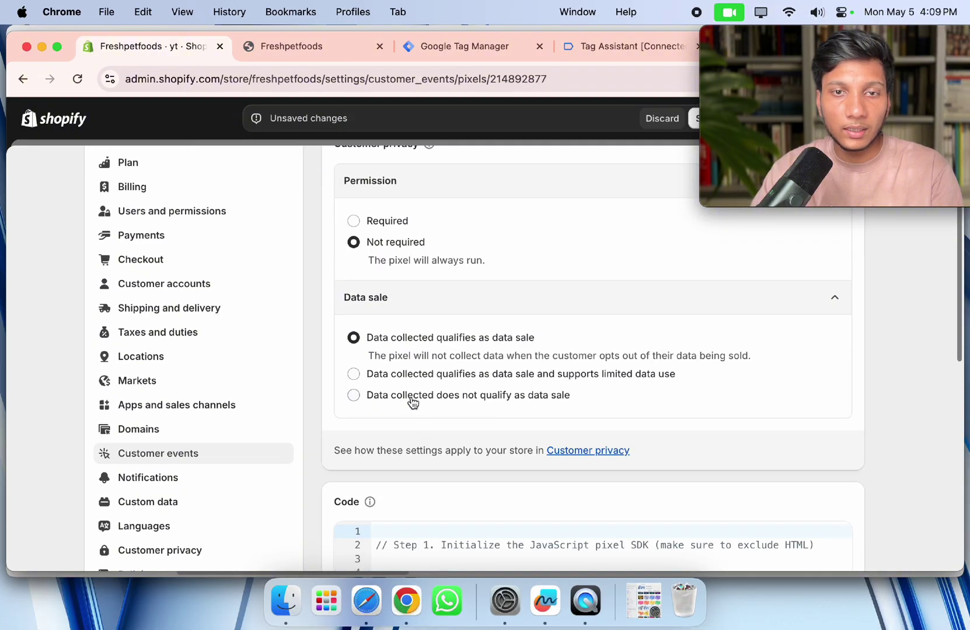
pyautogui.click(543, 403)
# Select the sample code on lines 2–8 of the pixel code editor.
pyautogui.scroll(-5, 447, 397)
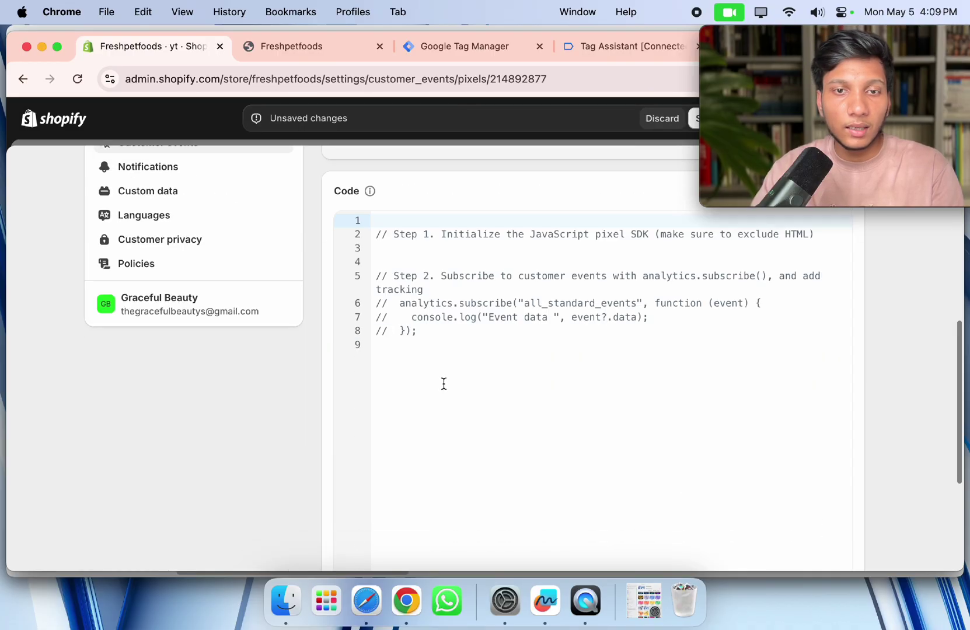
pyautogui.click(467, 337)
pyautogui.moveTo(373, 236); pyautogui.dragTo(467, 375)
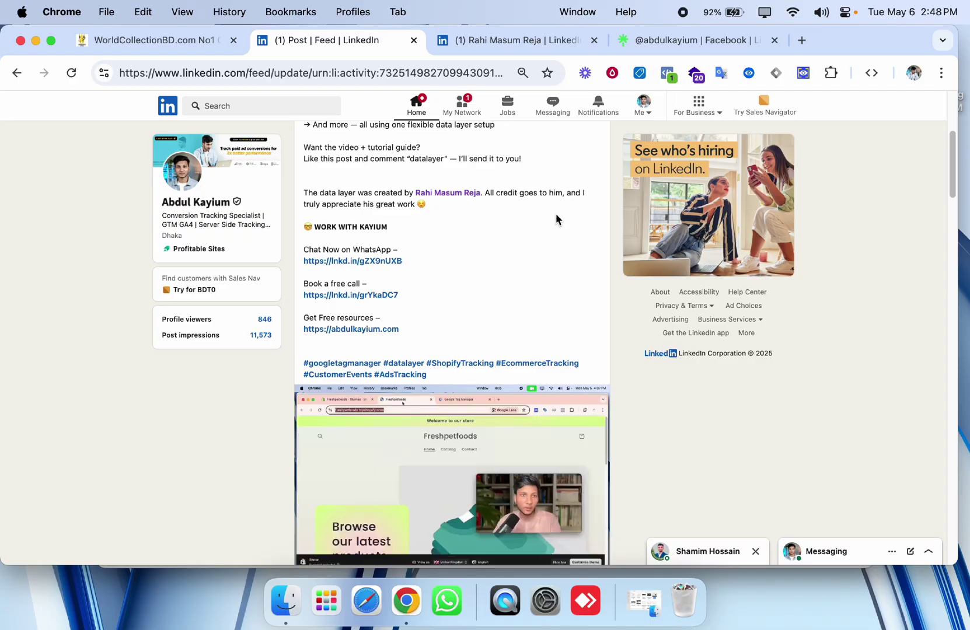
# Go from the data layer post to its creator's LinkedIn profile, then their Linktree page.
pyautogui.click(497, 37)
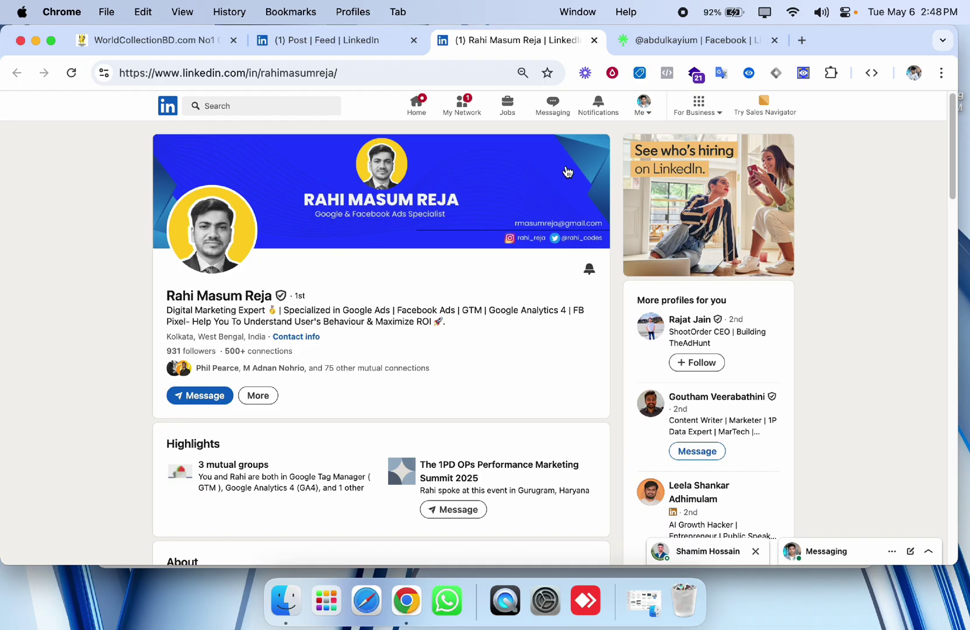
pyautogui.click(658, 41)
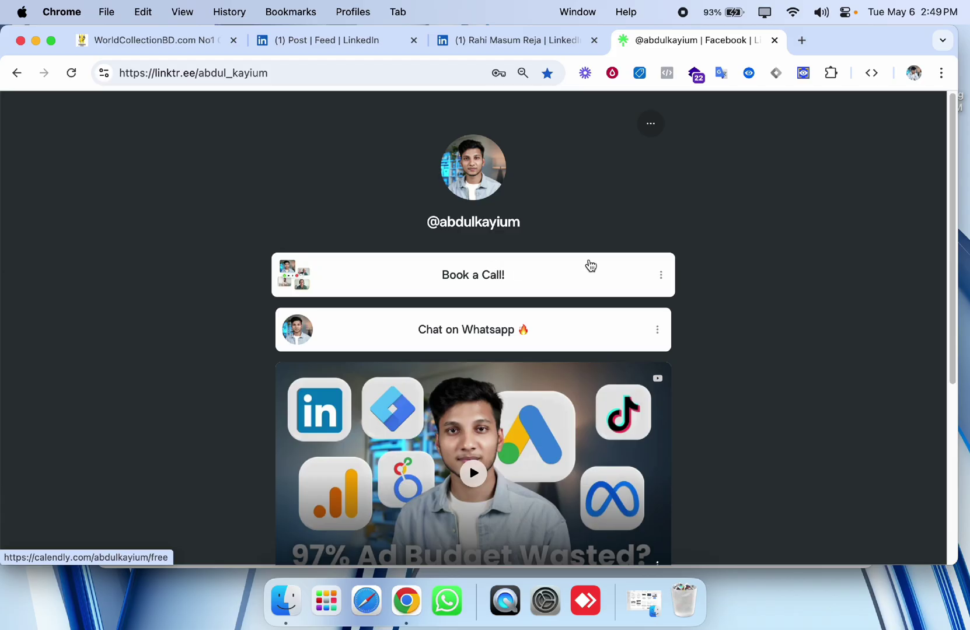
# Open the profile's linked website in a new tab, then return to the Linktree page.
pyautogui.scroll(-2, 477, 300)
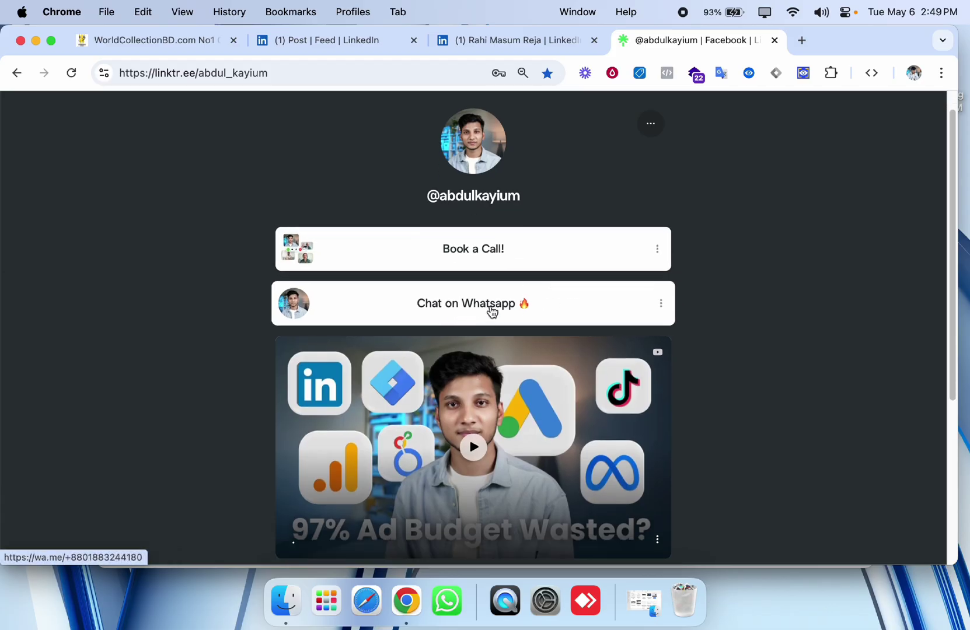
pyautogui.scroll(-5, 492, 311)
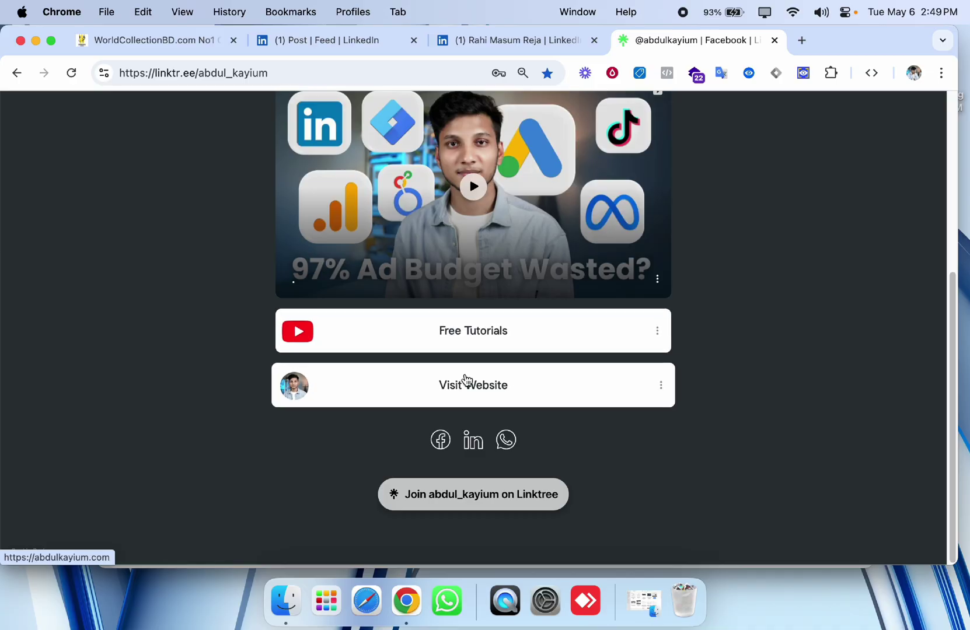
pyautogui.click(465, 381)
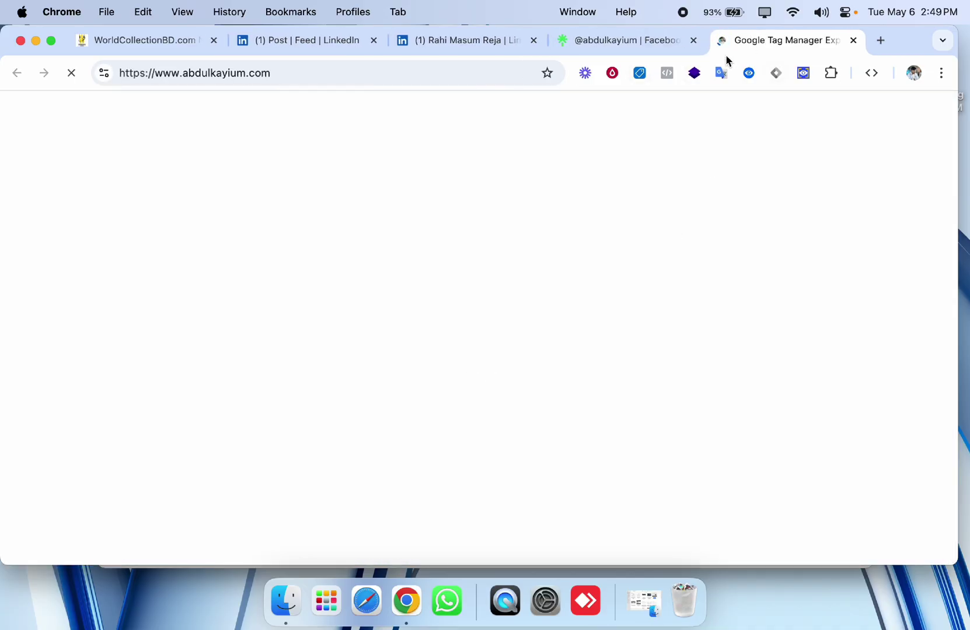
pyautogui.click(670, 46)
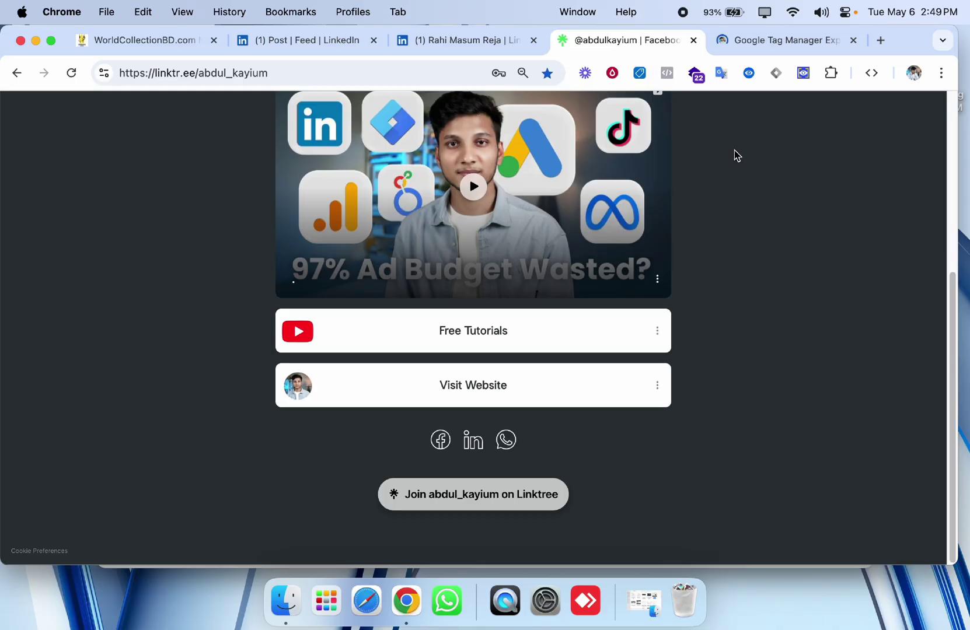
pyautogui.scroll(1, 732, 158)
pyautogui.scroll(5, 735, 163)
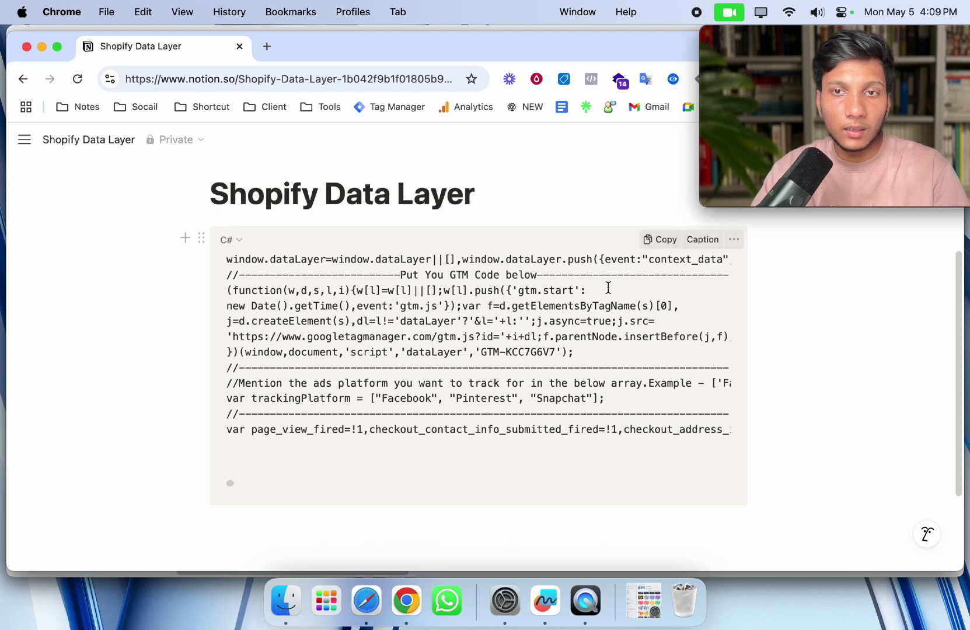
# Copy the data-layer script from the Notion notes and paste it over the yt pixel code.
pyautogui.scroll(1, 606, 288)
pyautogui.click(664, 252)
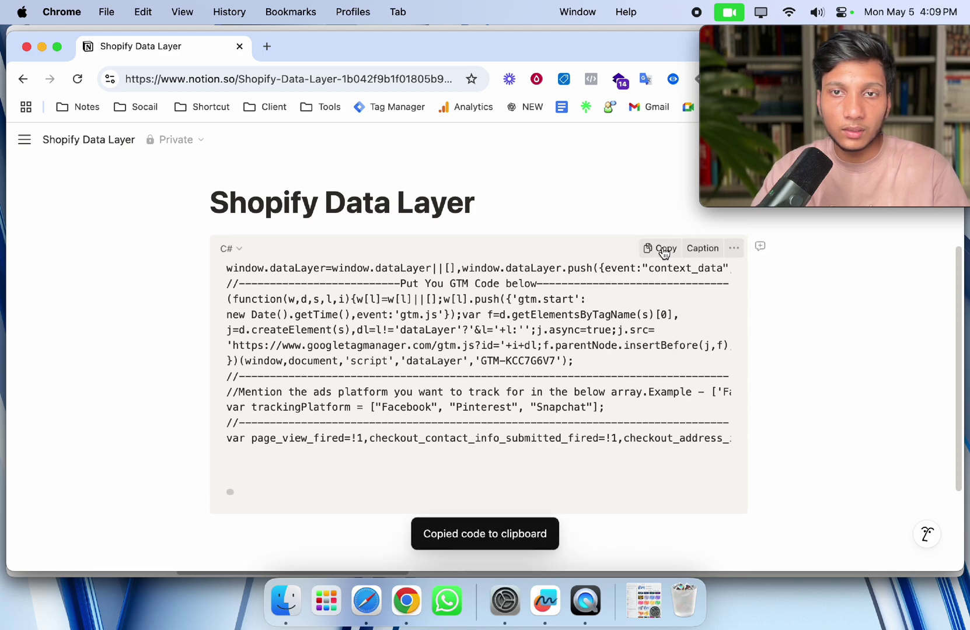
pyautogui.hotkey('ctrl', 'Up')
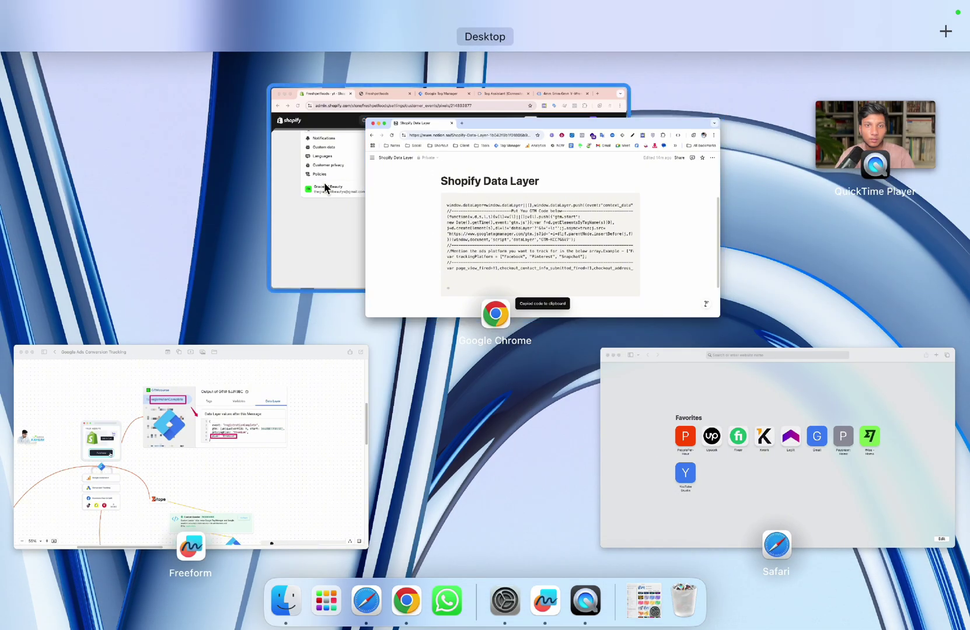
pyautogui.click(321, 184)
pyautogui.press('super+v')
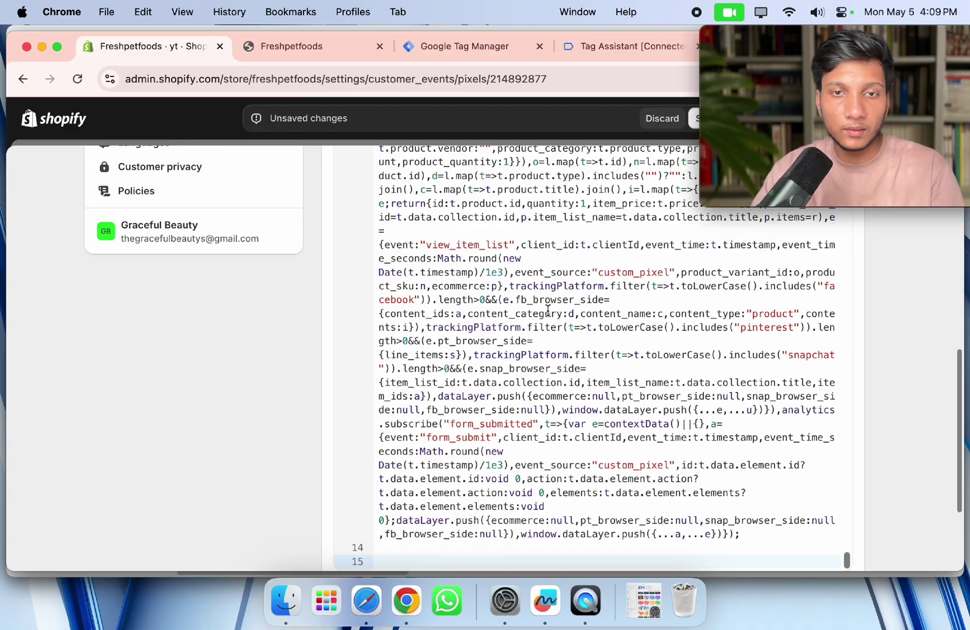
# Select the old GTM container ID on line 8 of the pasted script.
pyautogui.scroll(15, 500, 282)
pyautogui.scroll(20, 561, 284)
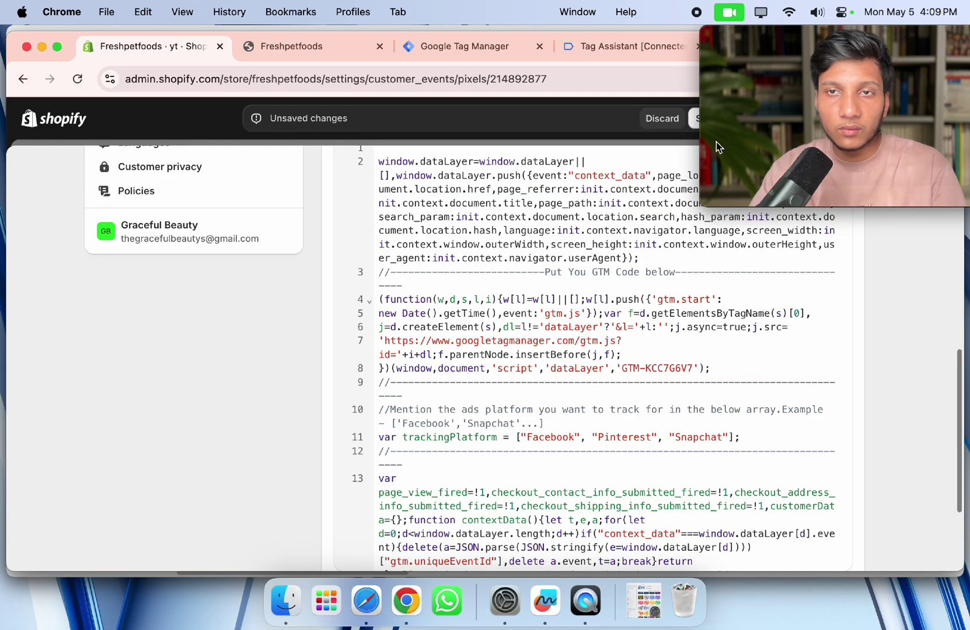
pyautogui.moveTo(782, 59)
pyautogui.moveTo(782, 58); pyautogui.dragTo(144, 195)
pyautogui.click(627, 374)
pyautogui.doubleClick(638, 368)
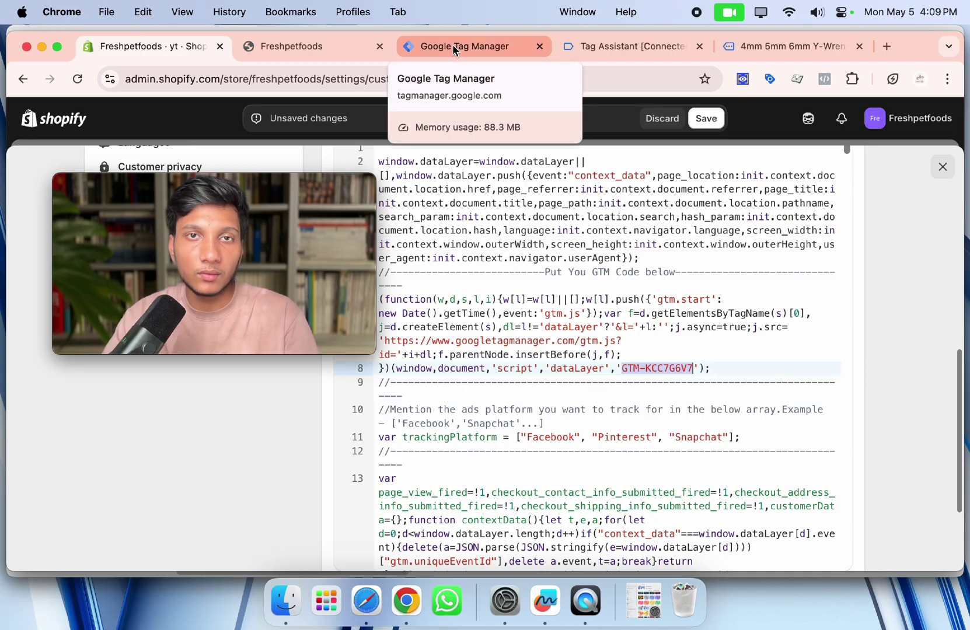
# Copy container ID GTM-TL7K663H from the Tag Manager installation head snippet.
pyautogui.click(485, 46)
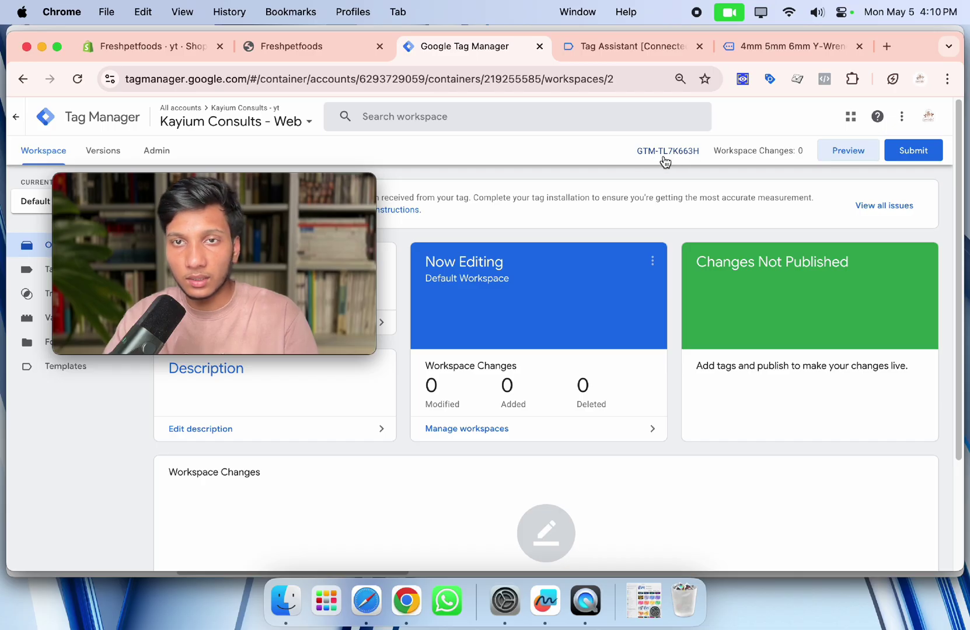
pyautogui.moveTo(610, 154); pyautogui.dragTo(698, 156)
pyautogui.click(613, 153)
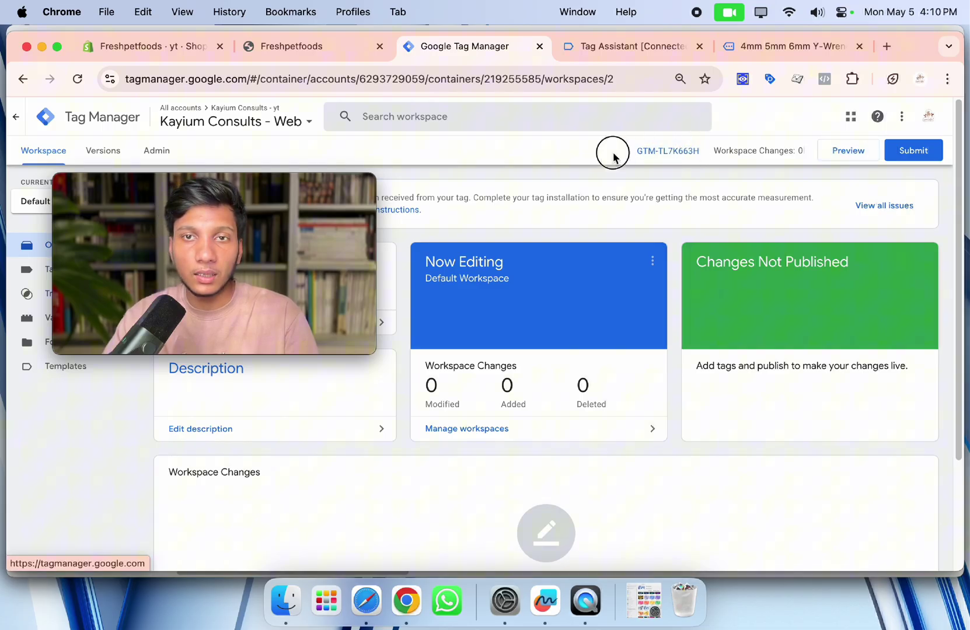
pyautogui.click(674, 155)
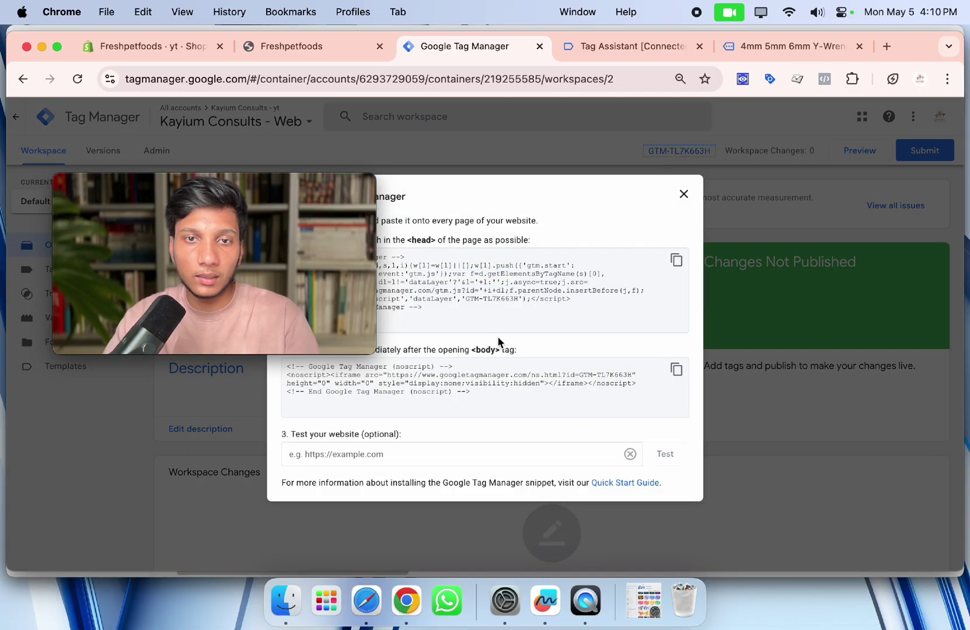
pyautogui.scroll(5, 497, 336)
pyautogui.moveTo(441, 243); pyautogui.dragTo(534, 245)
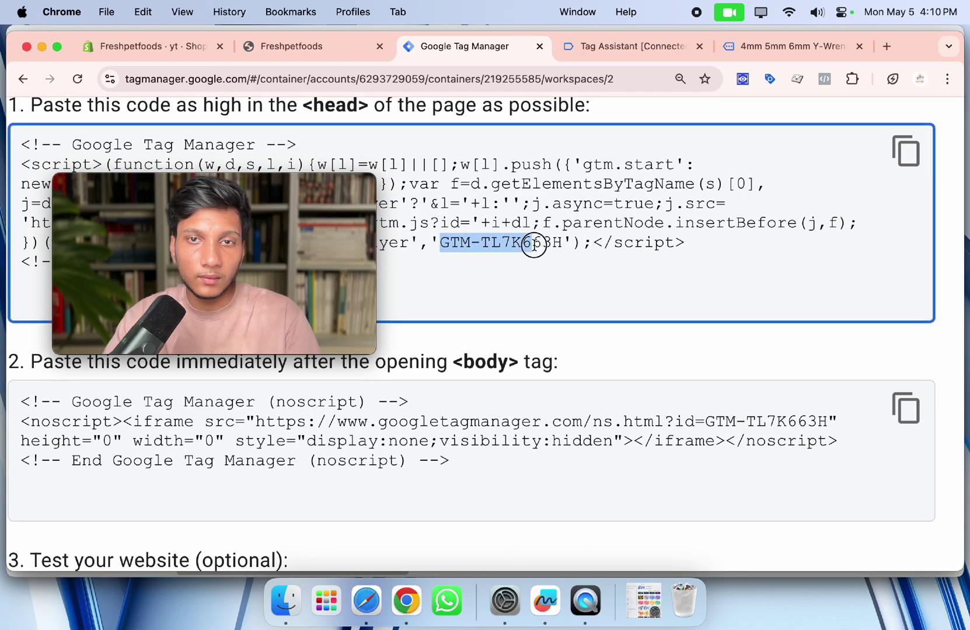
pyautogui.rightClick(548, 248)
pyautogui.click(584, 278)
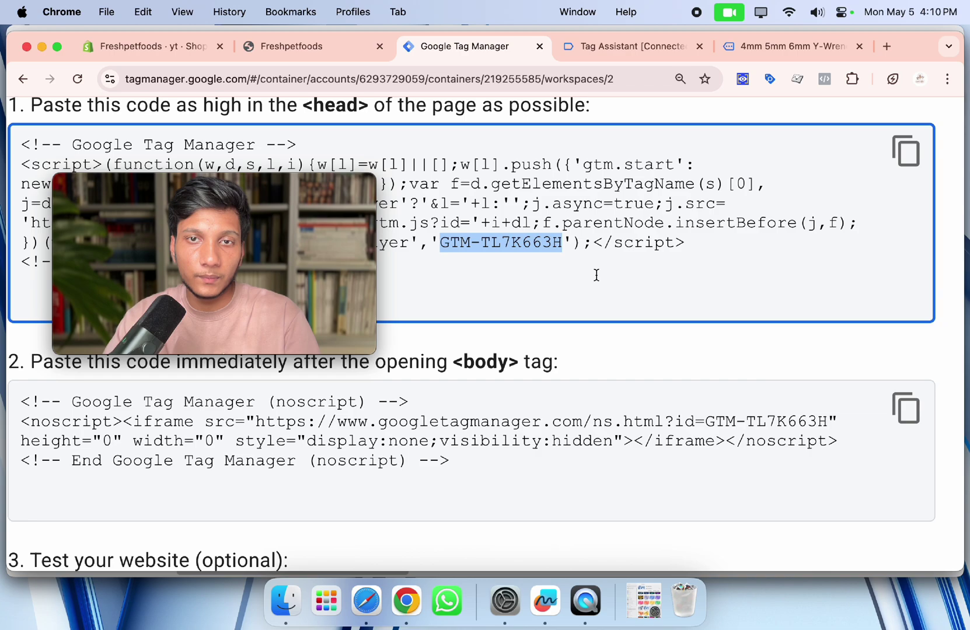
# Paste GTM-TL7K663H over line 8's old ID in the pixel code and cross-check it.
pyautogui.scroll(-5, 595, 275)
pyautogui.click(281, 51)
pyautogui.hotkey('ctrl', 'shift', 'Tab')
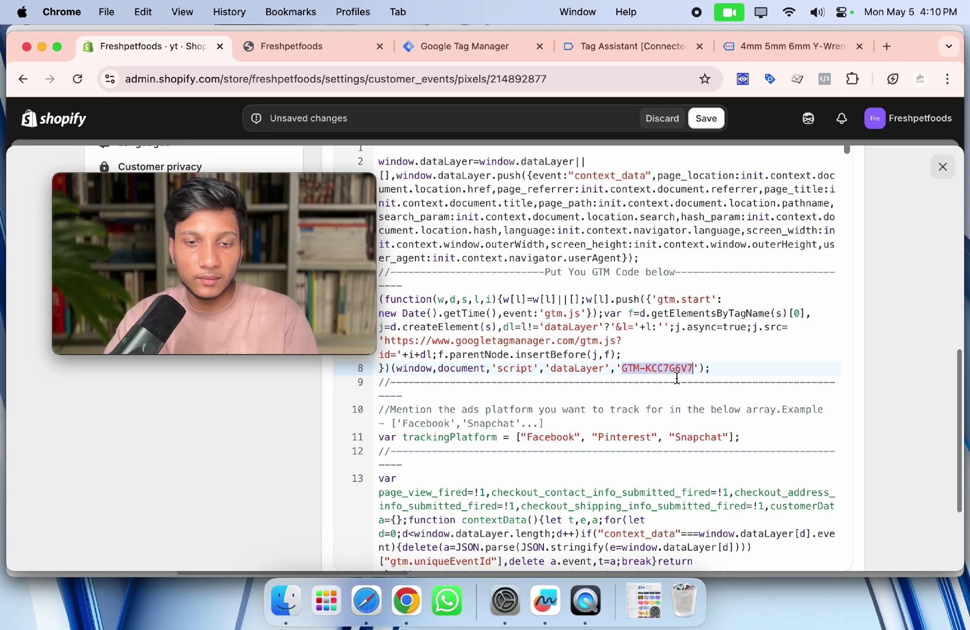
pyautogui.press('super+v')
pyautogui.click(466, 45)
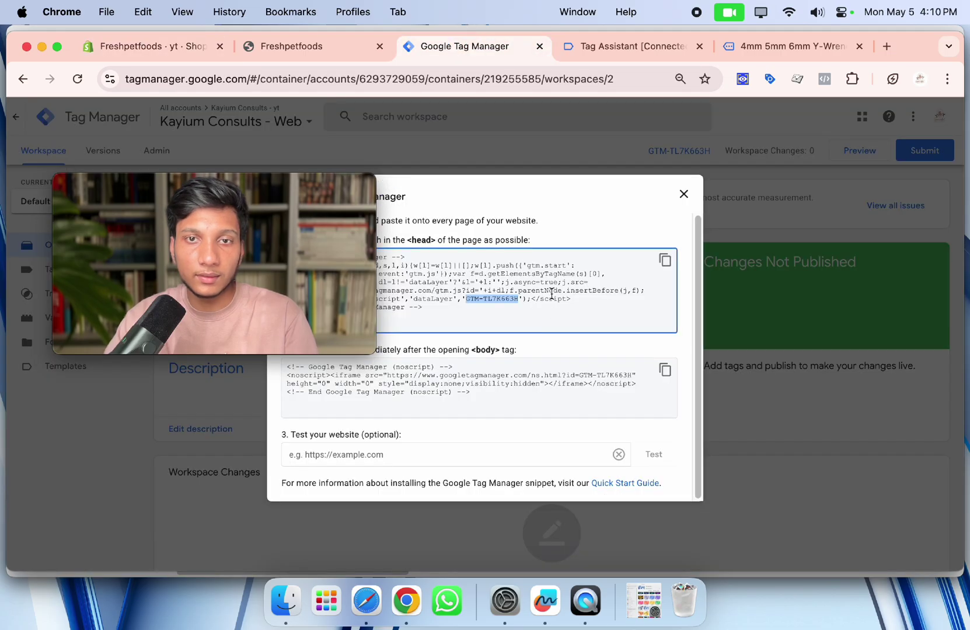
pyautogui.click(181, 48)
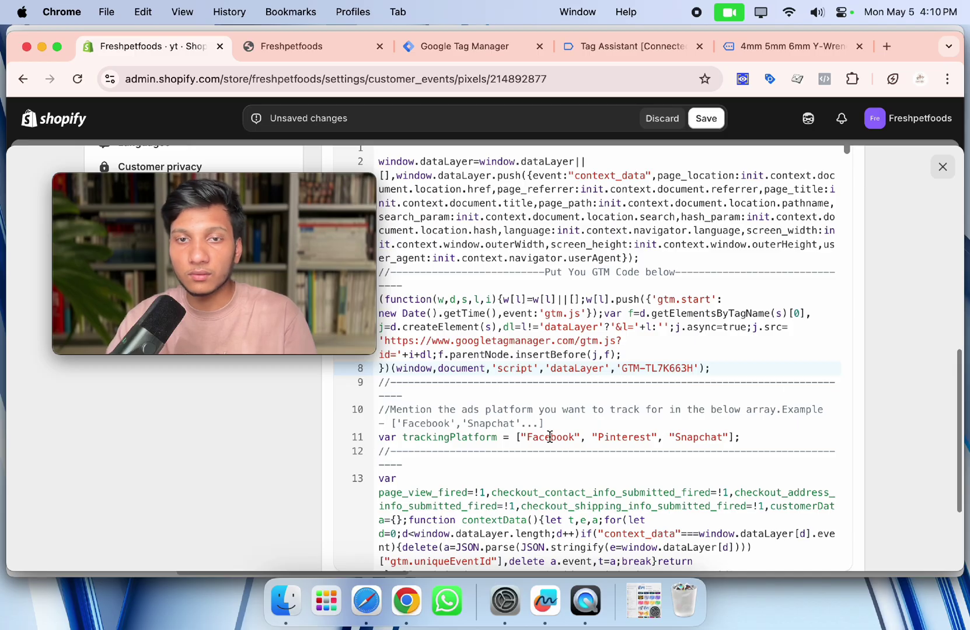
pyautogui.moveTo(530, 437); pyautogui.dragTo(640, 487)
pyautogui.press('Right')
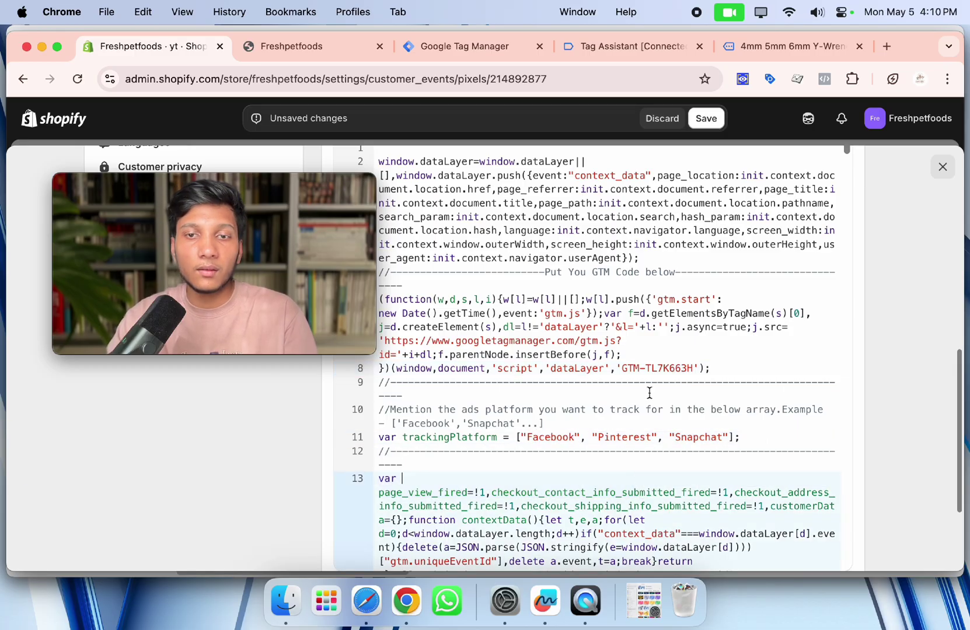
pyautogui.scroll(-3, 586, 397)
pyautogui.scroll(3, 584, 402)
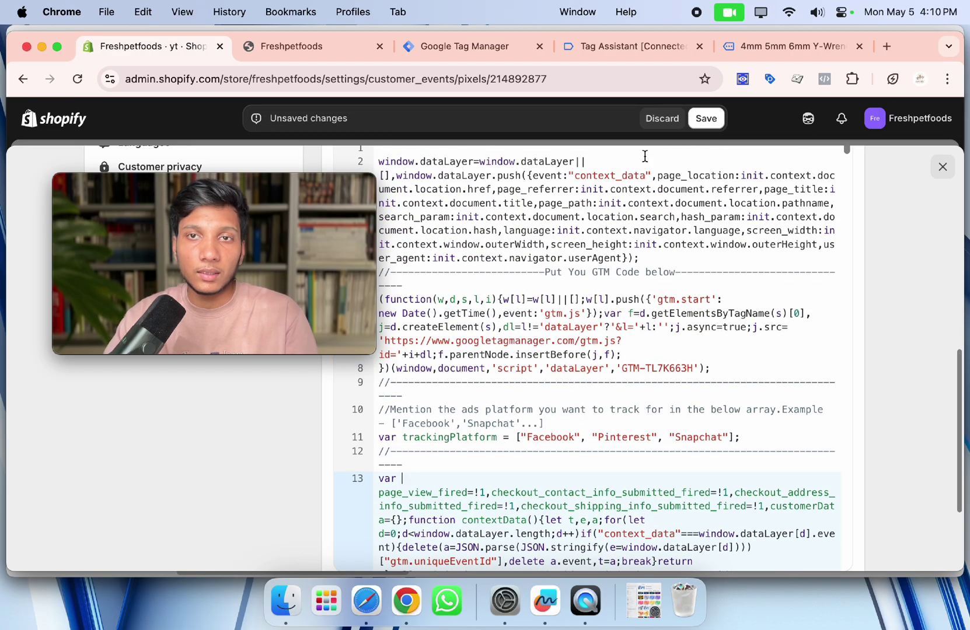
pyautogui.scroll(-1, 630, 326)
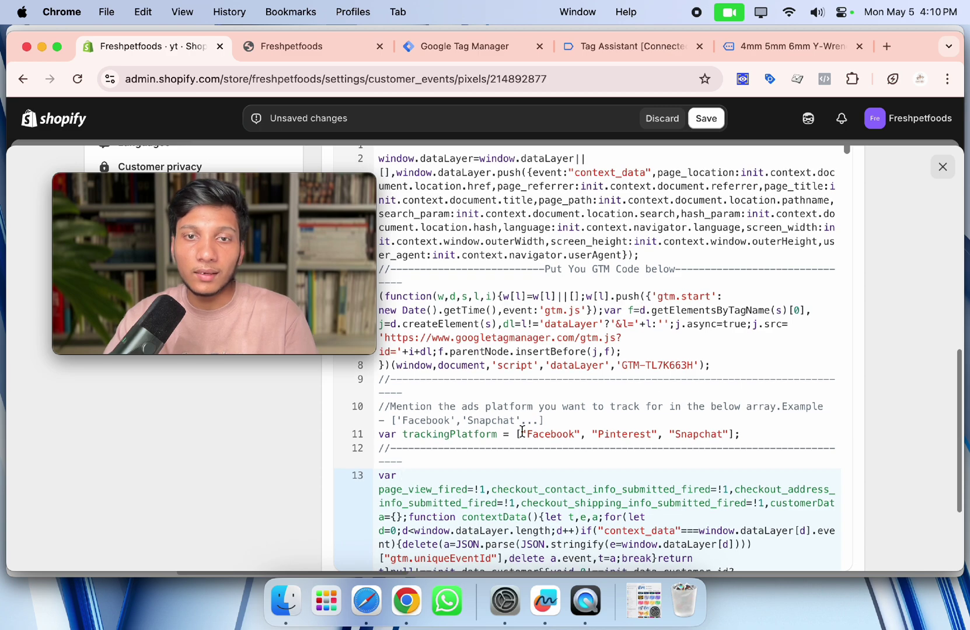
pyautogui.moveTo(523, 432); pyautogui.dragTo(724, 434)
pyautogui.press('Right')
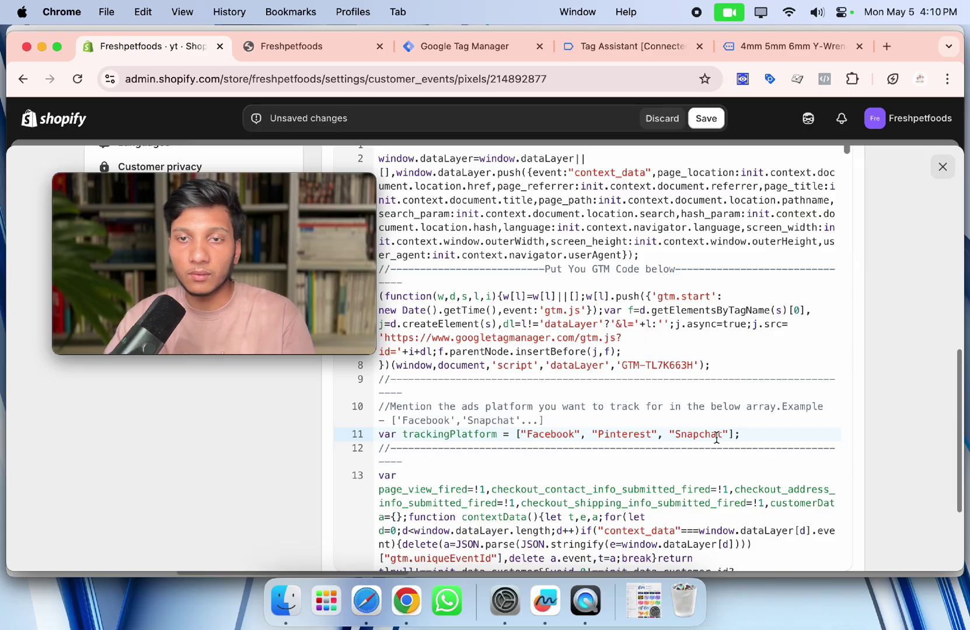
pyautogui.scroll(5, 651, 396)
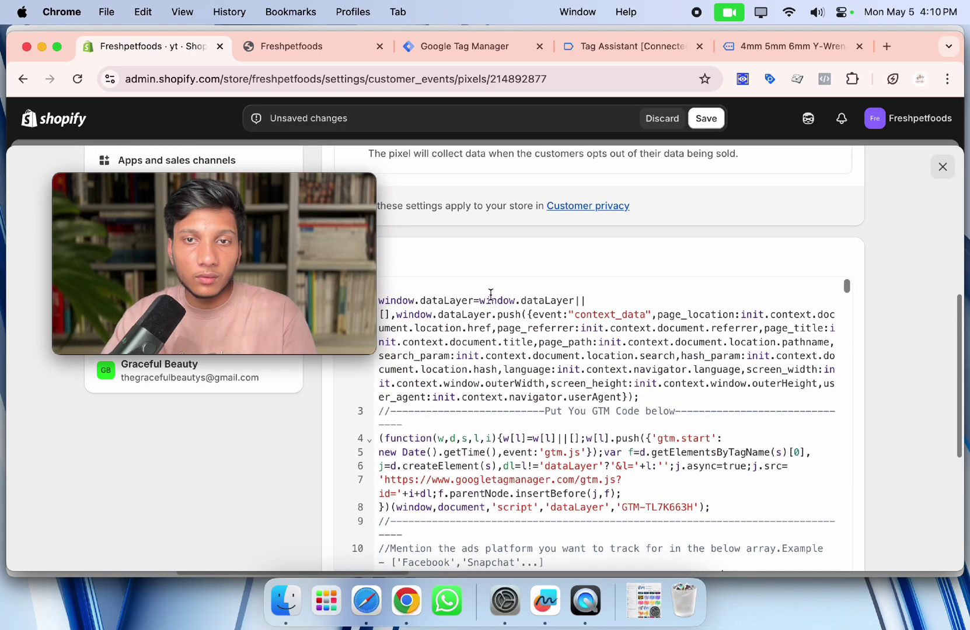
pyautogui.scroll(-3, 500, 308)
pyautogui.scroll(4, 502, 318)
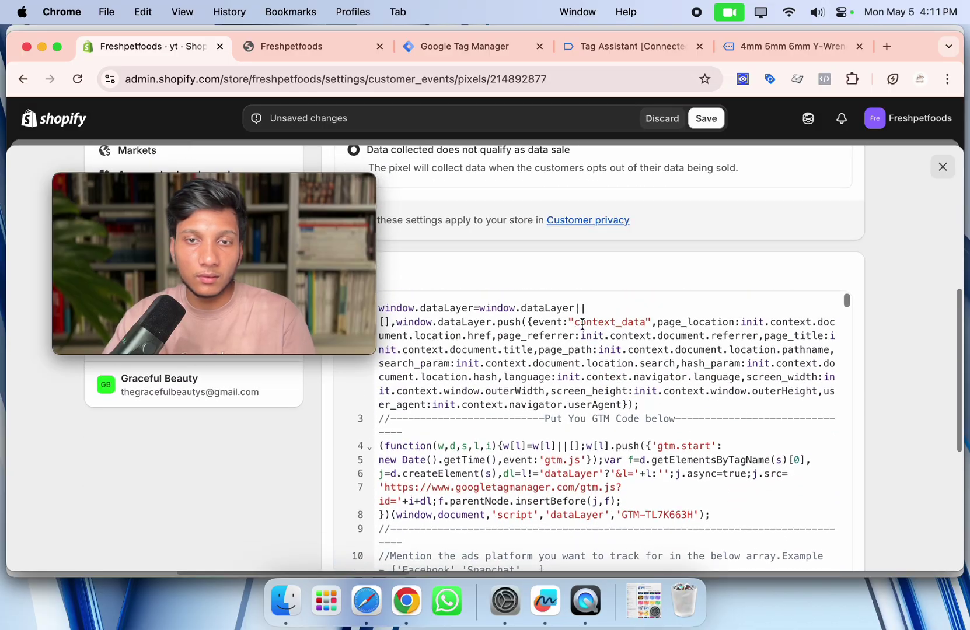
pyautogui.scroll(-5, 531, 315)
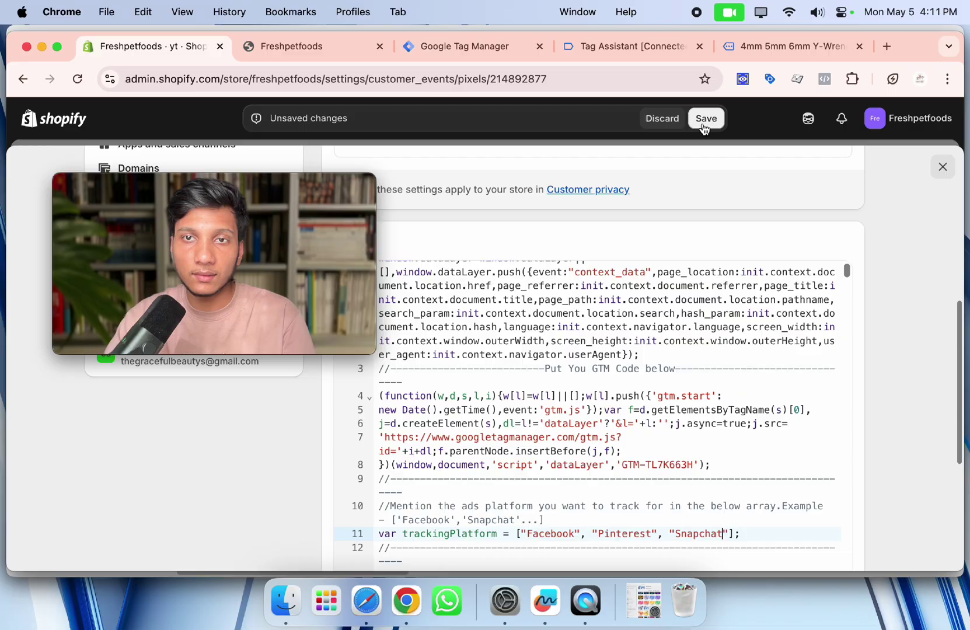
# Save the yt pixel and connect it to the store, confirming in the dialog.
pyautogui.click(705, 119)
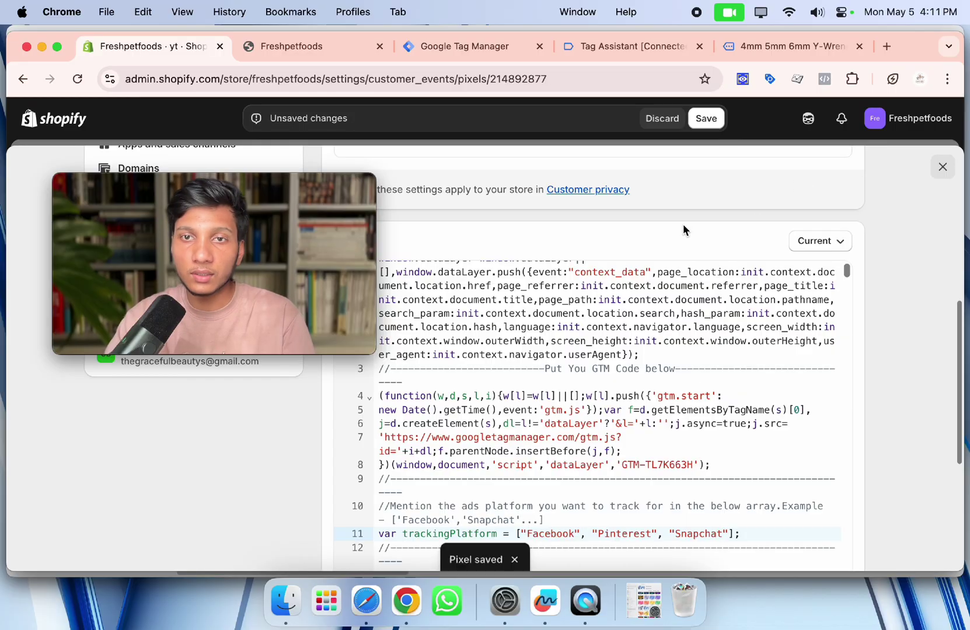
pyautogui.scroll(-10, 753, 225)
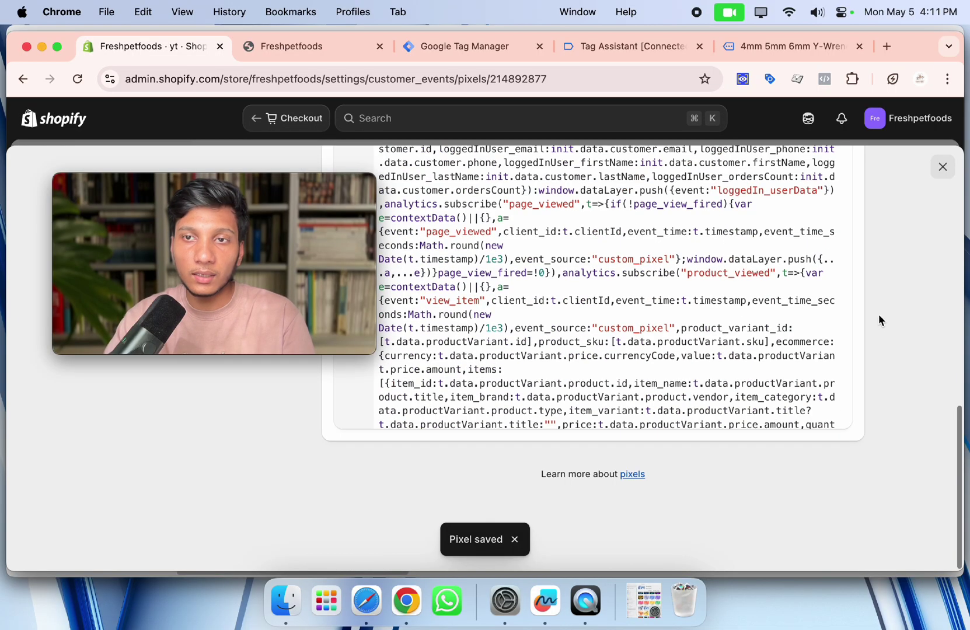
pyautogui.scroll(15, 870, 246)
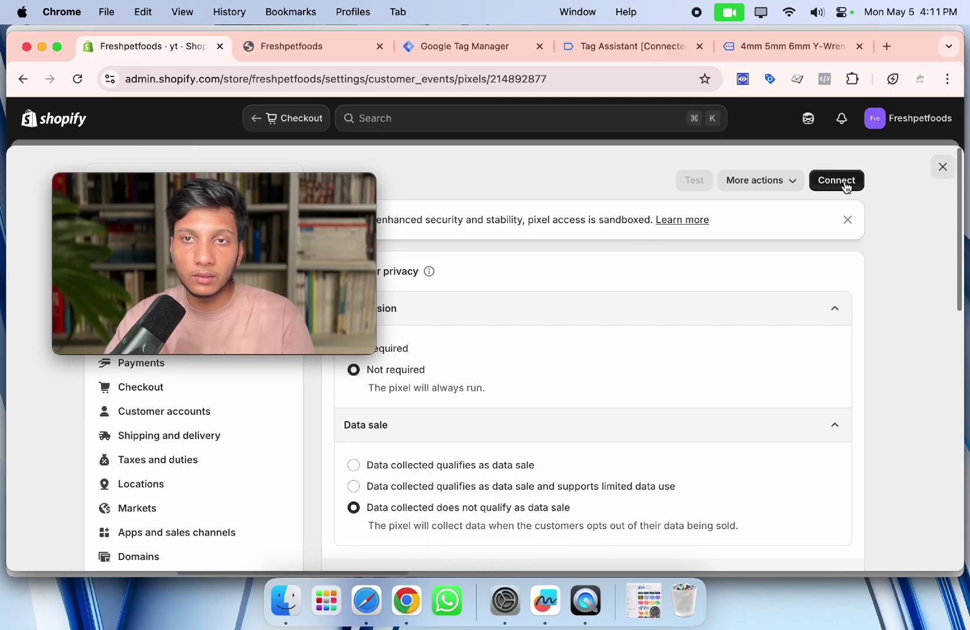
pyautogui.click(839, 181)
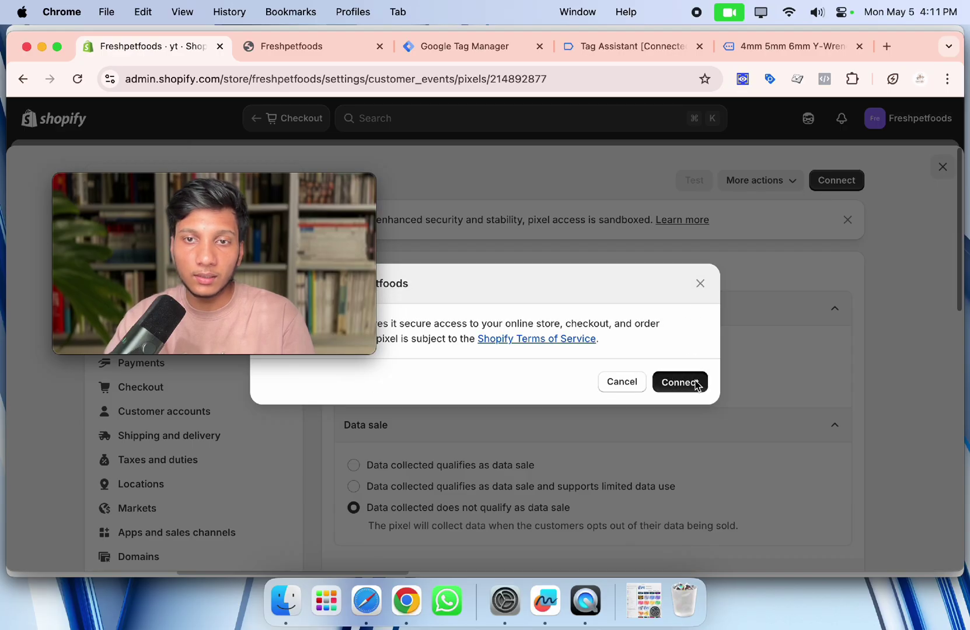
pyautogui.click(690, 382)
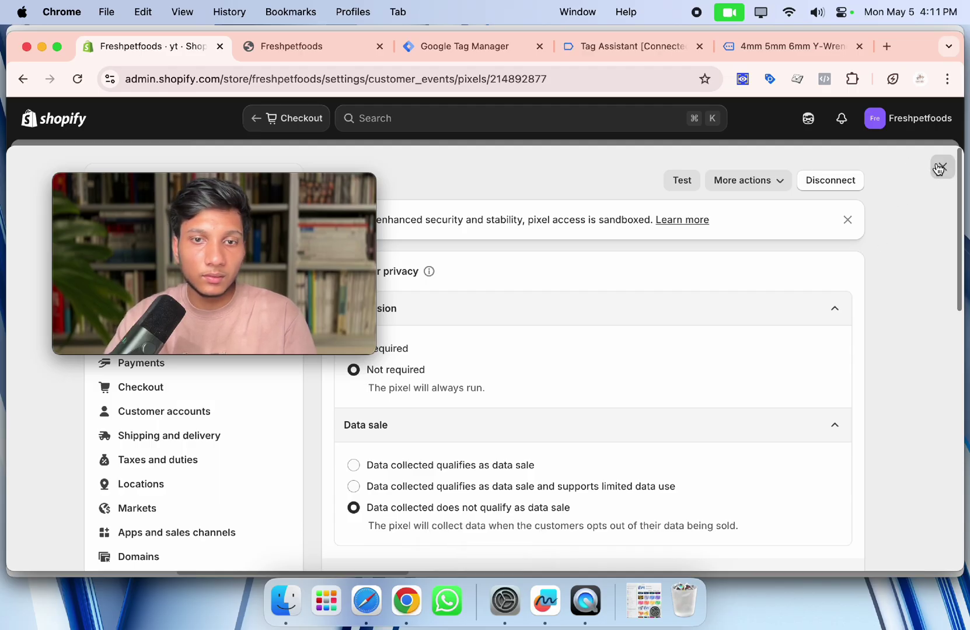
# Close the pixel settings and show the view_item event details in Tag Assistant.
pyautogui.click(939, 169)
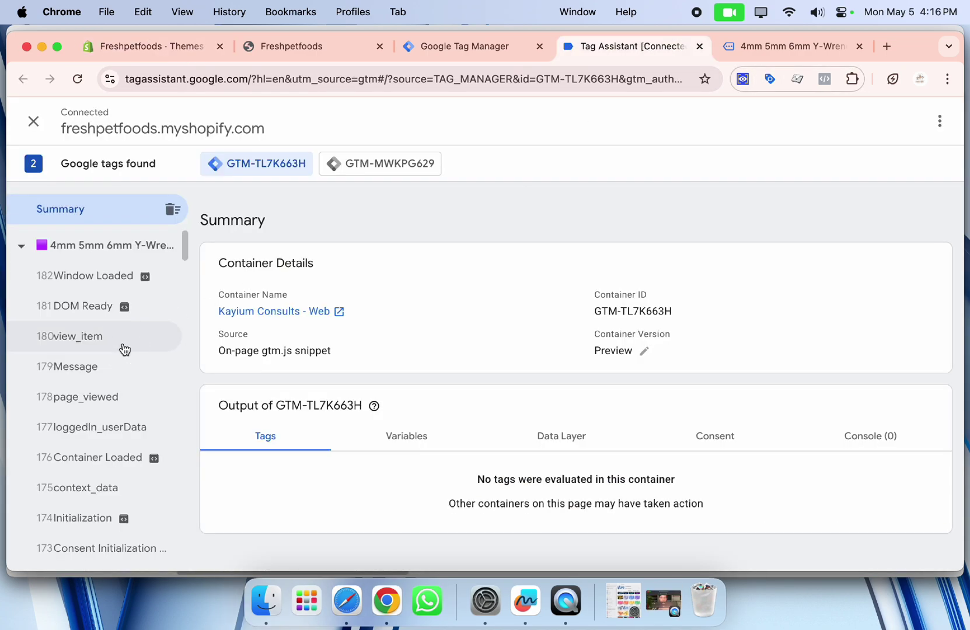
pyautogui.click(122, 345)
pyautogui.click(768, 47)
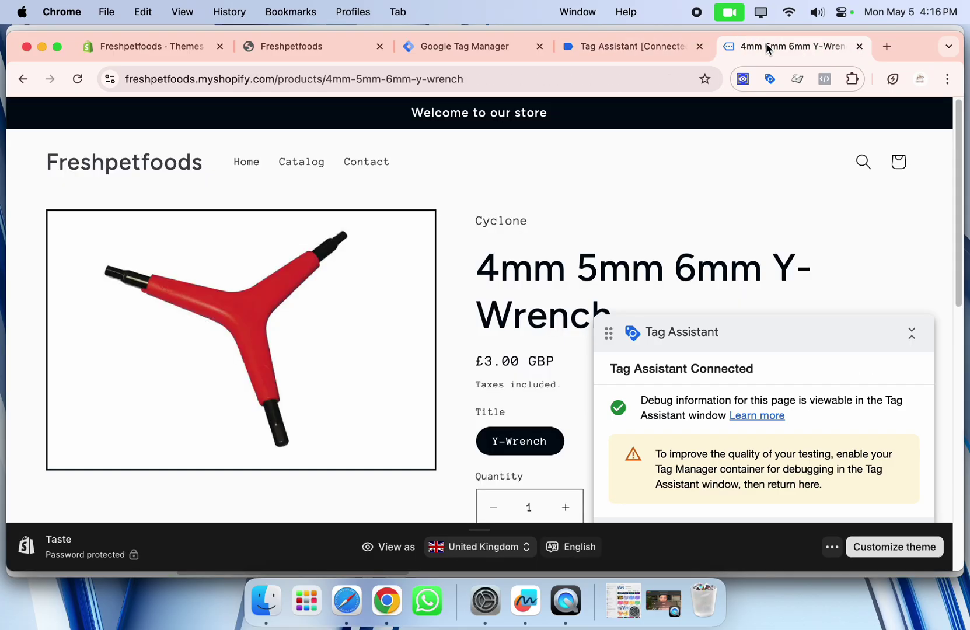
pyautogui.click(616, 50)
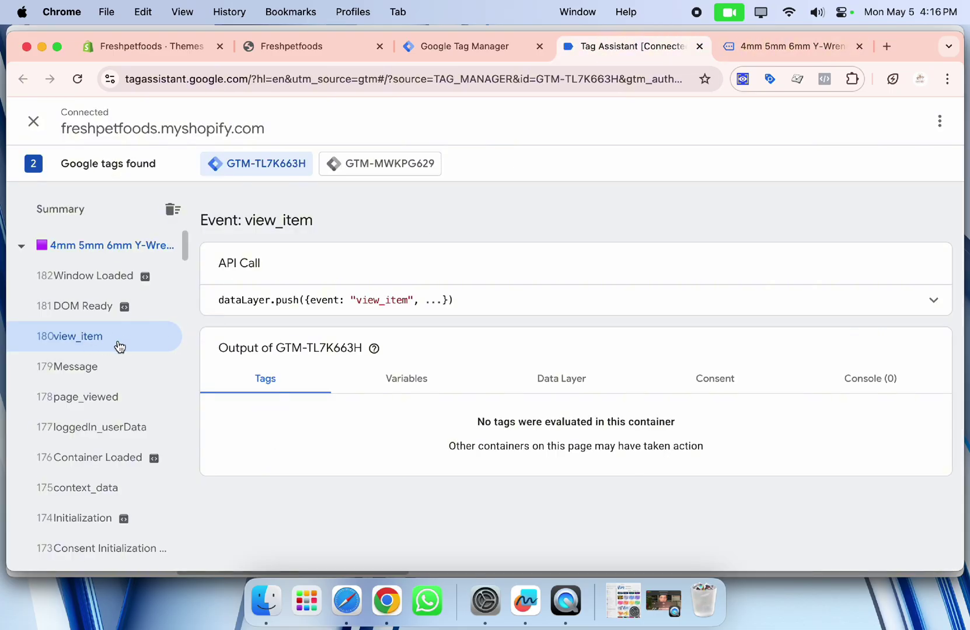
# Open view_item's Data Layer tab and review its ecommerce values.
pyautogui.click(558, 378)
pyautogui.scroll(-10, 569, 367)
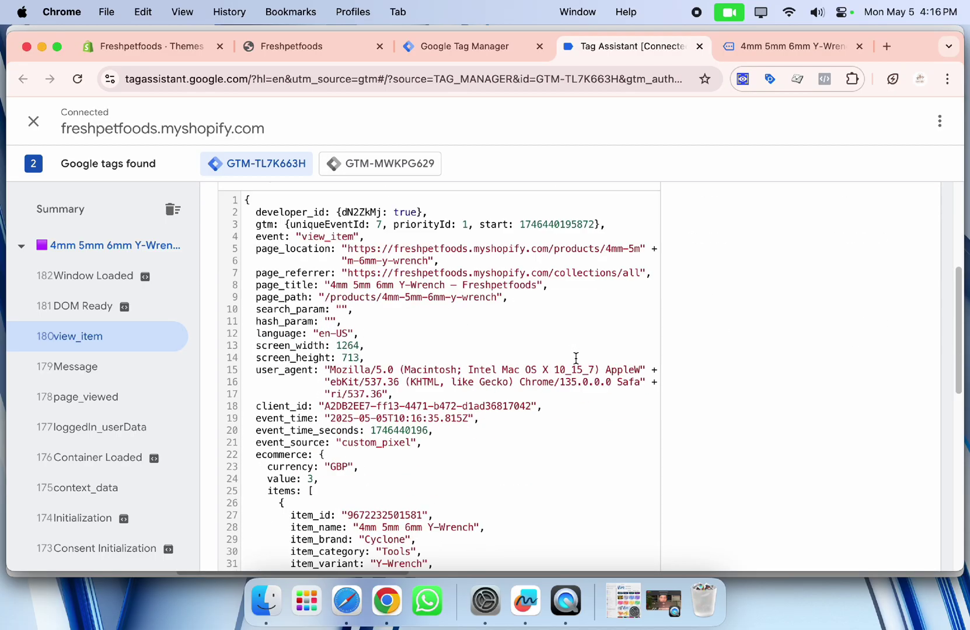
pyautogui.scroll(-5, 410, 280)
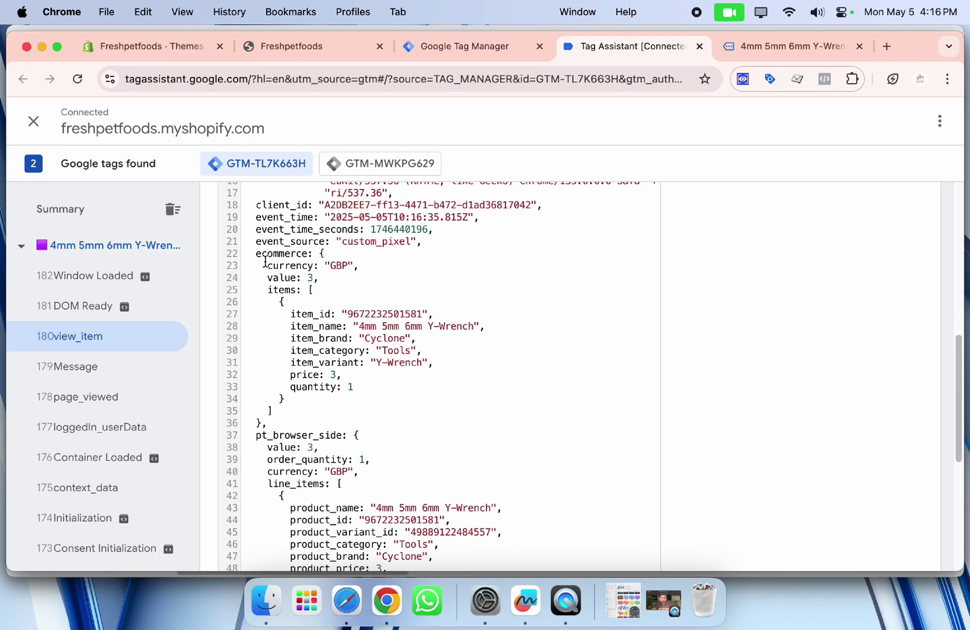
pyautogui.moveTo(257, 255); pyautogui.dragTo(367, 390)
pyautogui.scroll(-5, 320, 315)
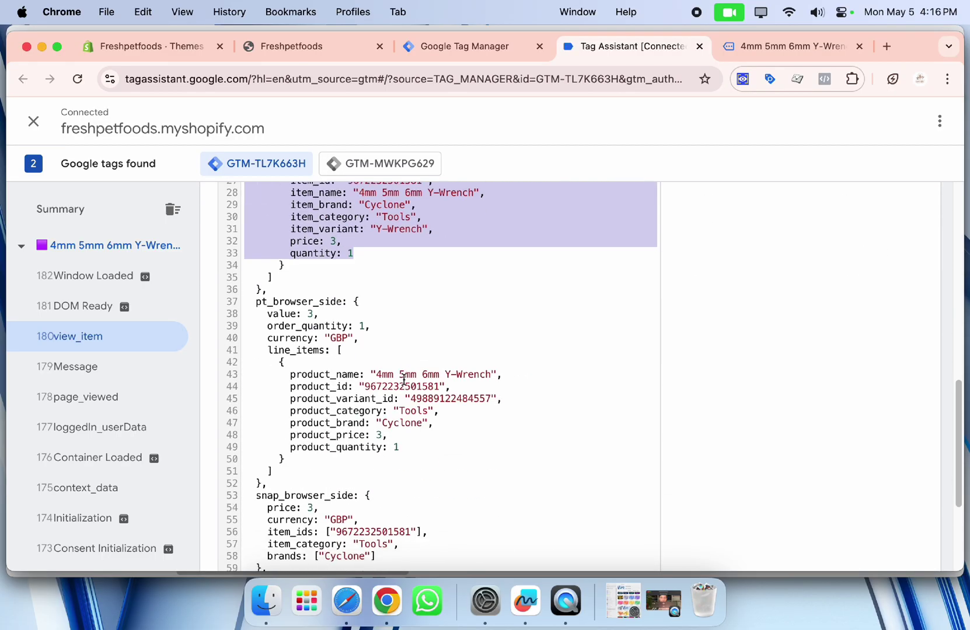
pyautogui.click(320, 311)
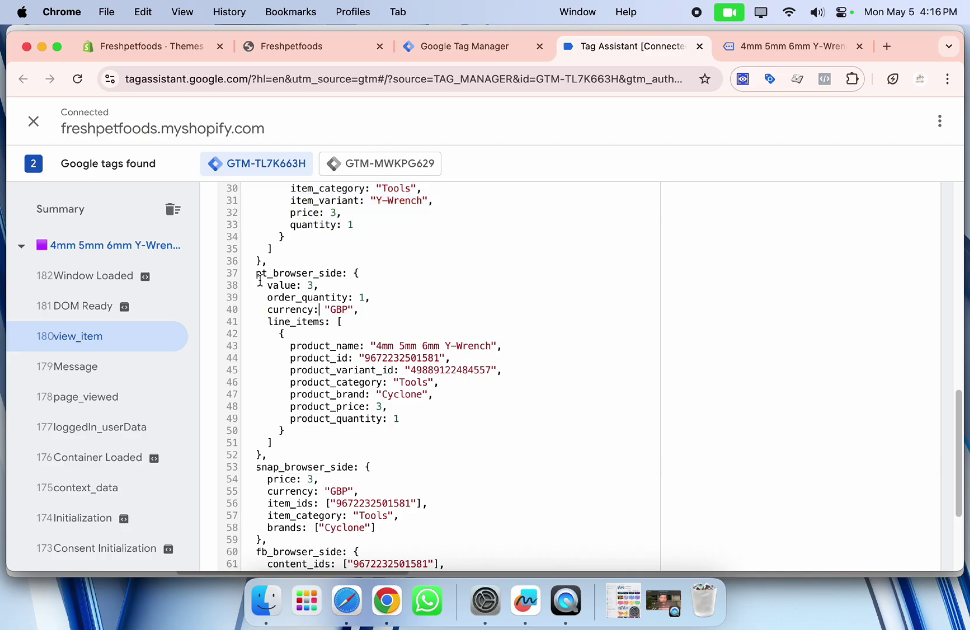
pyautogui.moveTo(259, 279); pyautogui.dragTo(388, 418)
pyautogui.scroll(-4, 273, 366)
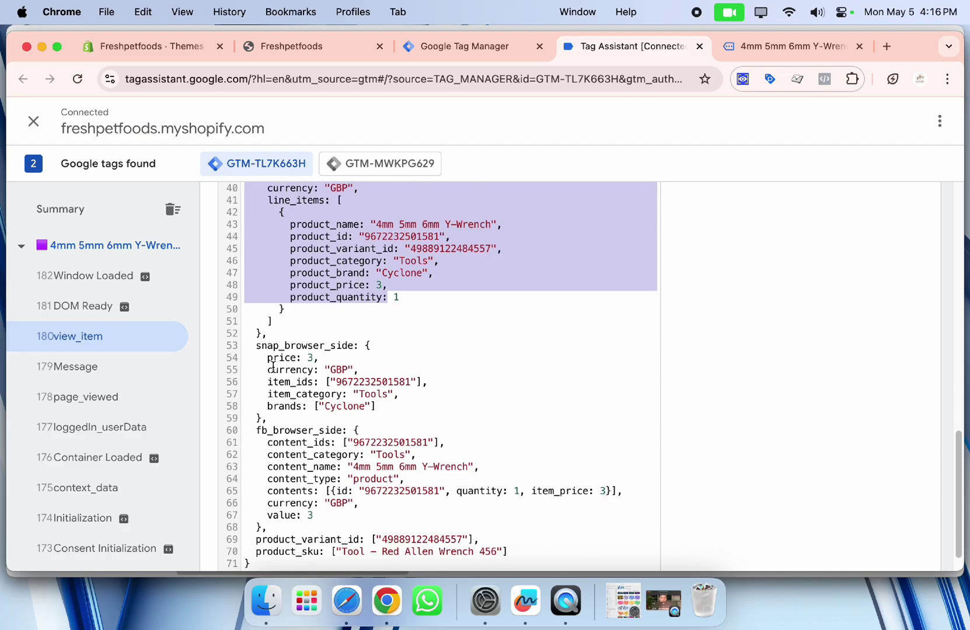
# Review the snap_browser_side and fb_browser_side blocks, then return to the Y-Wrench page.
pyautogui.moveTo(258, 350); pyautogui.dragTo(375, 414)
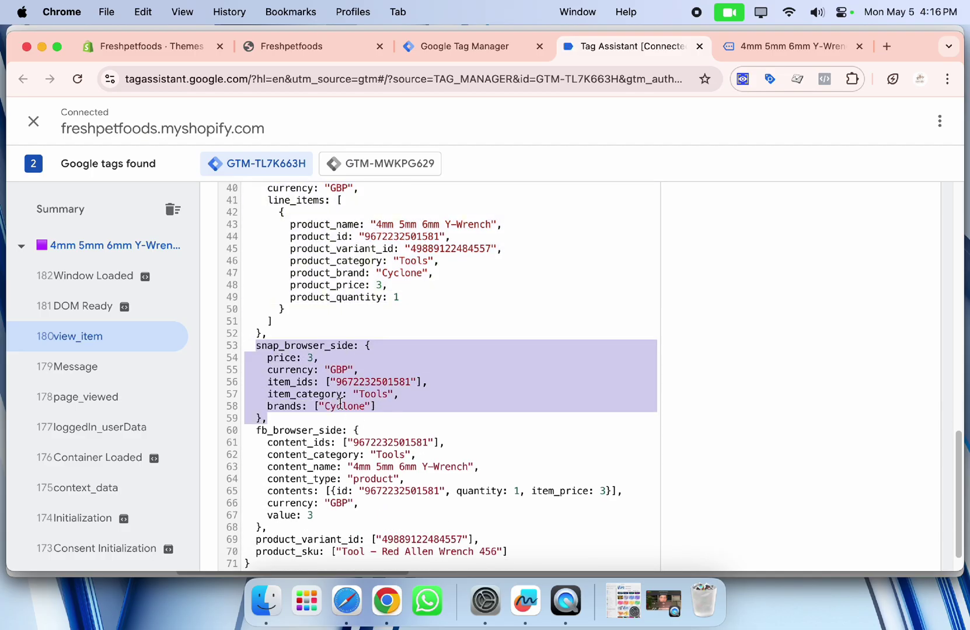
pyautogui.click(268, 441)
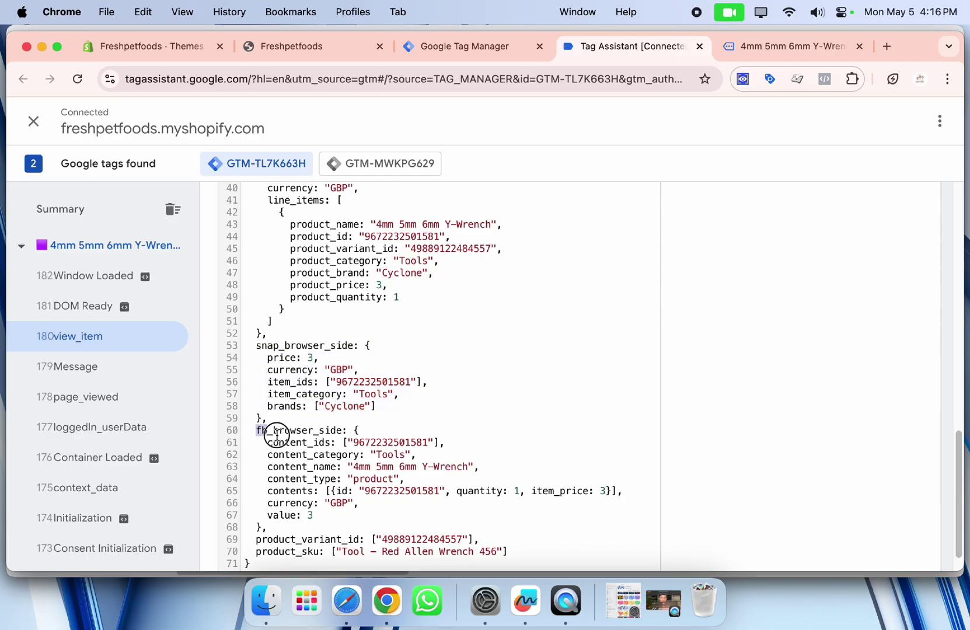
pyautogui.moveTo(257, 430); pyautogui.dragTo(333, 514)
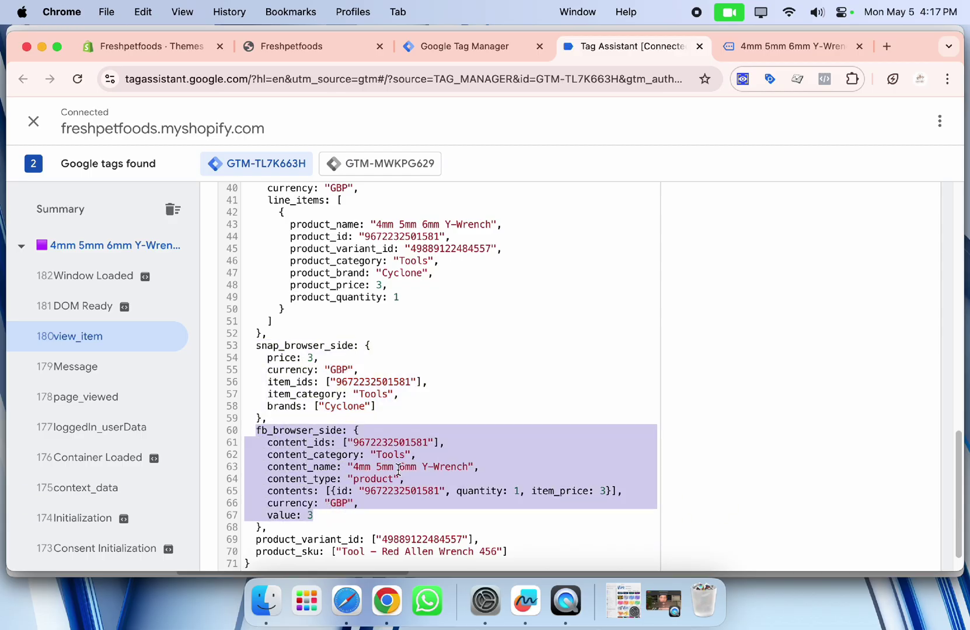
pyautogui.scroll(-1, 513, 421)
pyautogui.scroll(10, 513, 420)
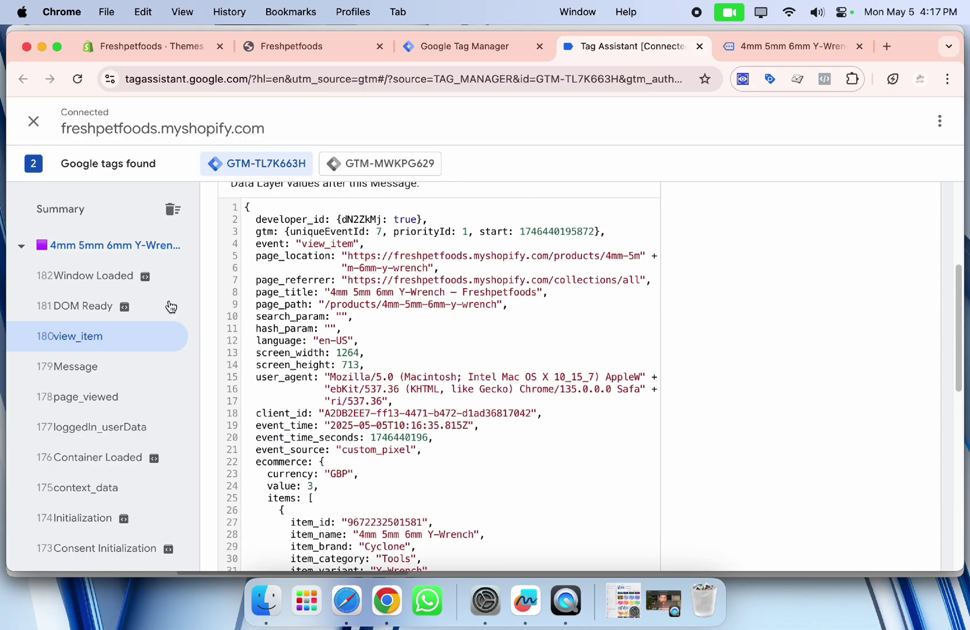
pyautogui.scroll(-4, 458, 363)
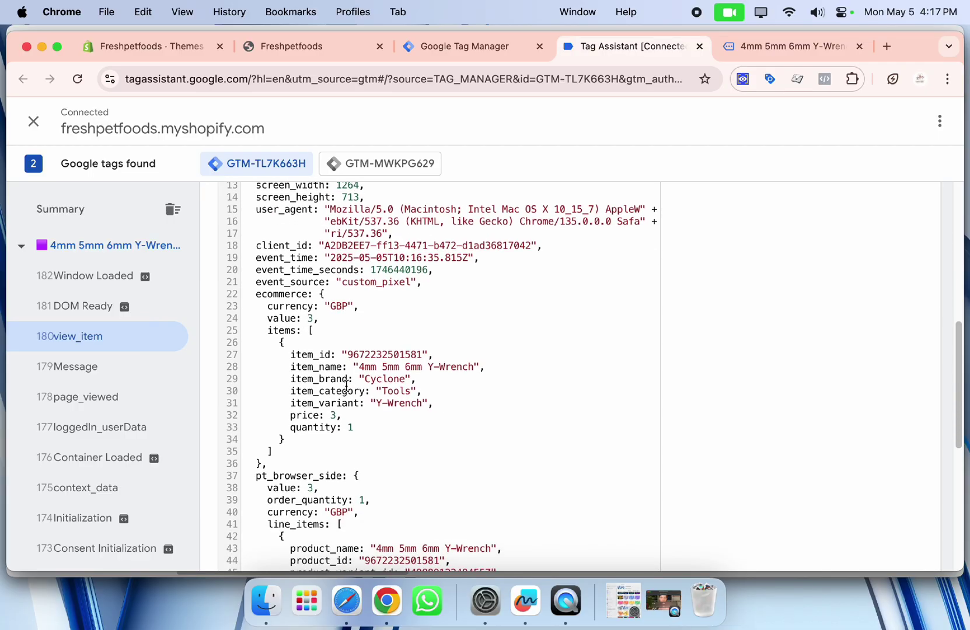
pyautogui.scroll(-3, 347, 386)
pyautogui.scroll(10, 630, 355)
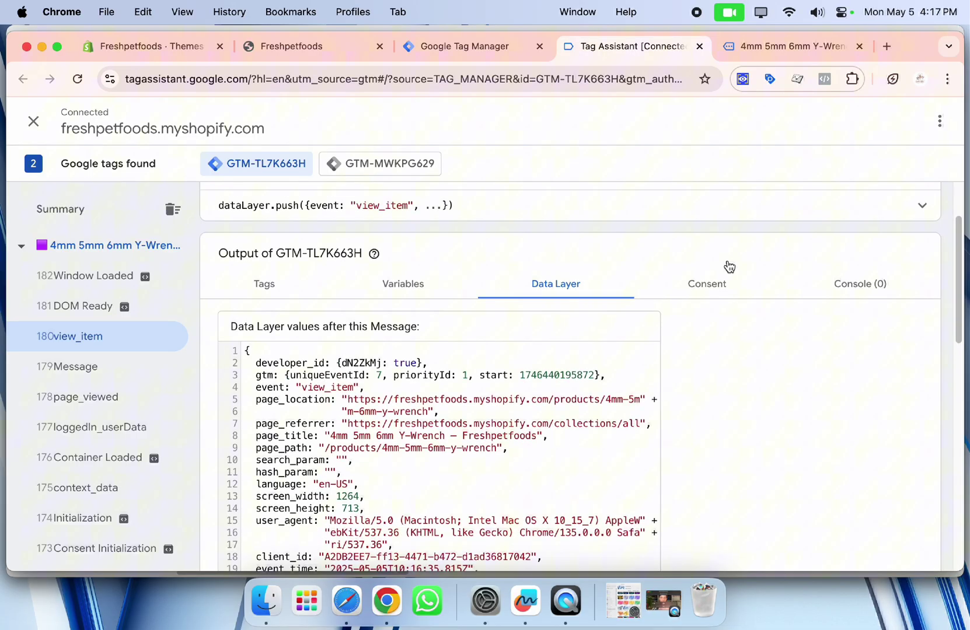
pyautogui.click(790, 48)
pyautogui.scroll(-5, 644, 244)
# Add the Y-Wrench to the cart and inspect the add_to_cart event's data layer.
pyautogui.click(631, 264)
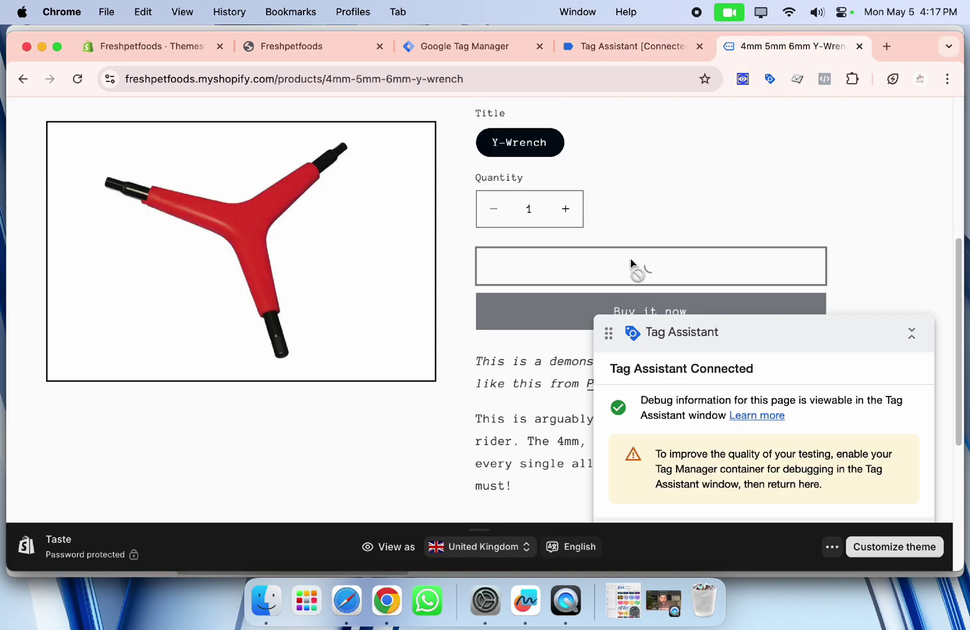
pyautogui.click(623, 56)
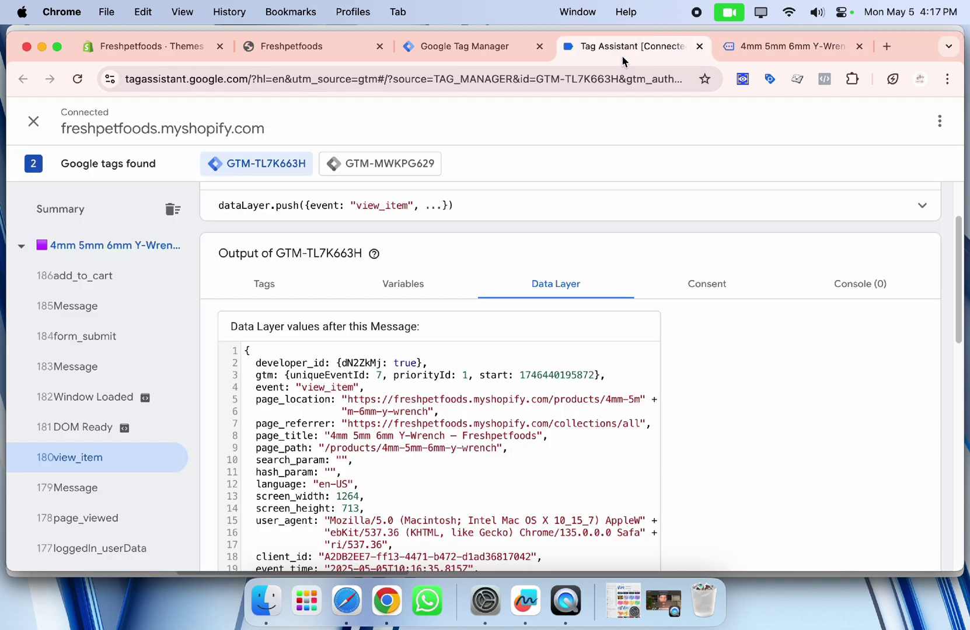
pyautogui.click(139, 278)
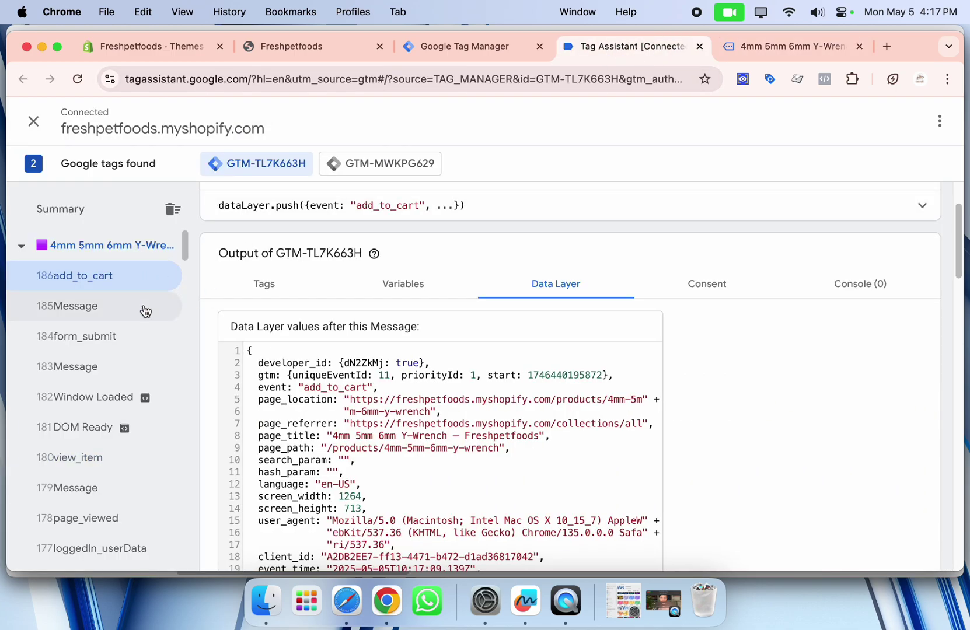
pyautogui.scroll(-5, 499, 364)
pyautogui.scroll(-10, 500, 364)
pyautogui.scroll(10, 470, 362)
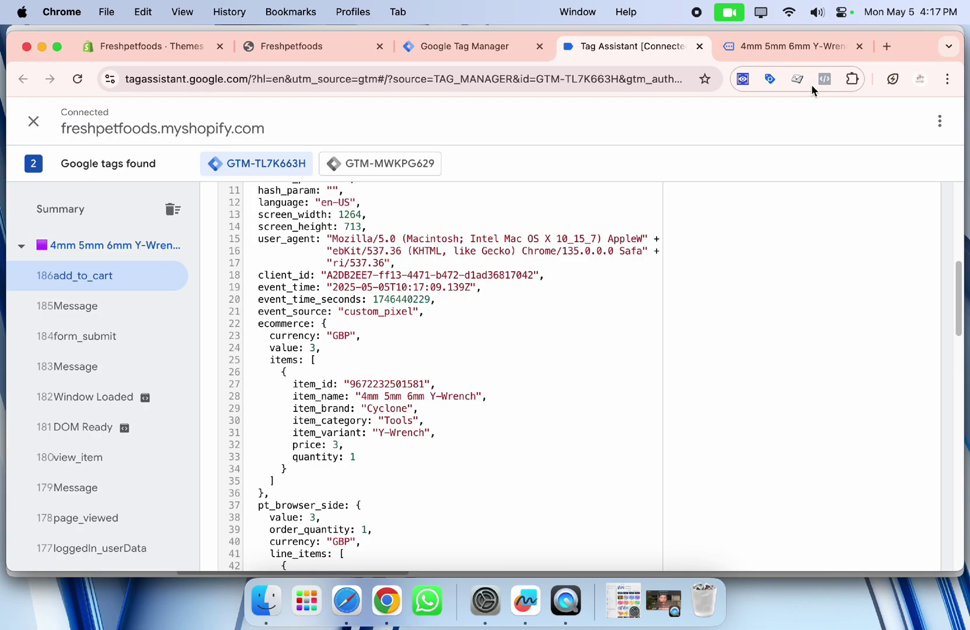
# Open the cart page and inspect the view_cart event's data layer in Tag Assistant.
pyautogui.click(795, 60)
pyautogui.scroll(-3, 817, 280)
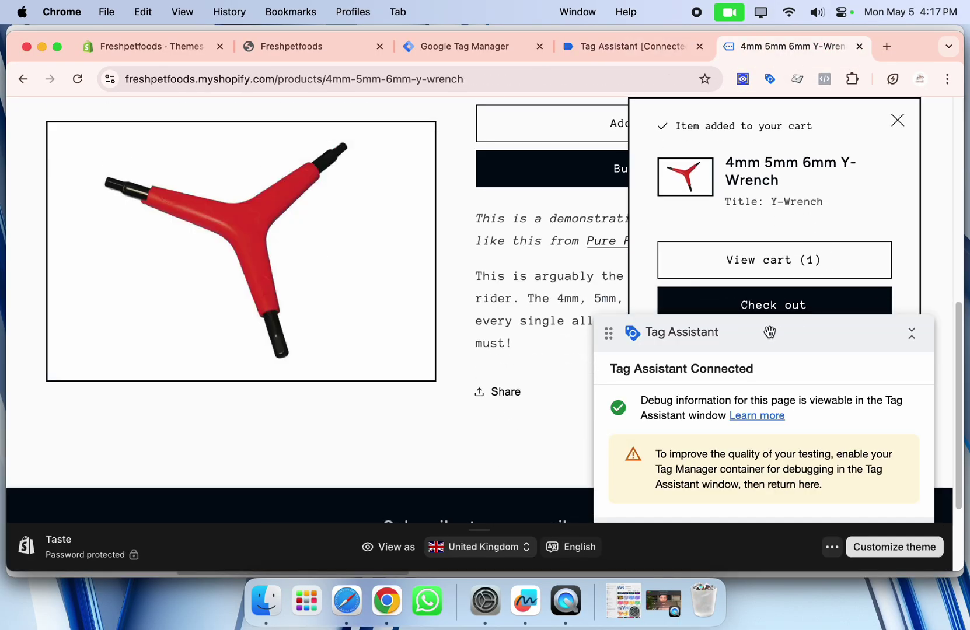
pyautogui.moveTo(913, 324); pyautogui.dragTo(690, 317)
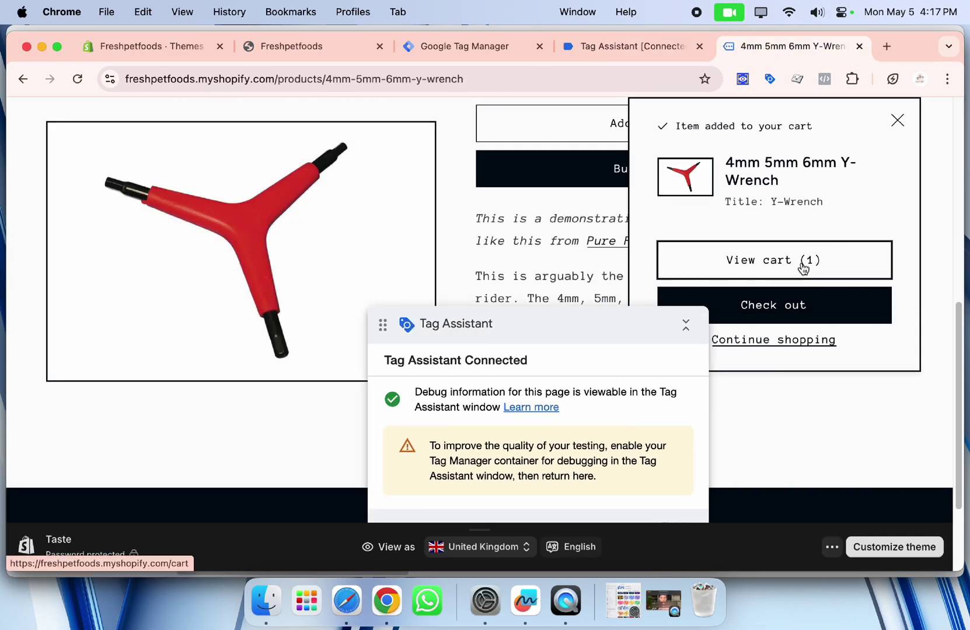
pyautogui.click(795, 267)
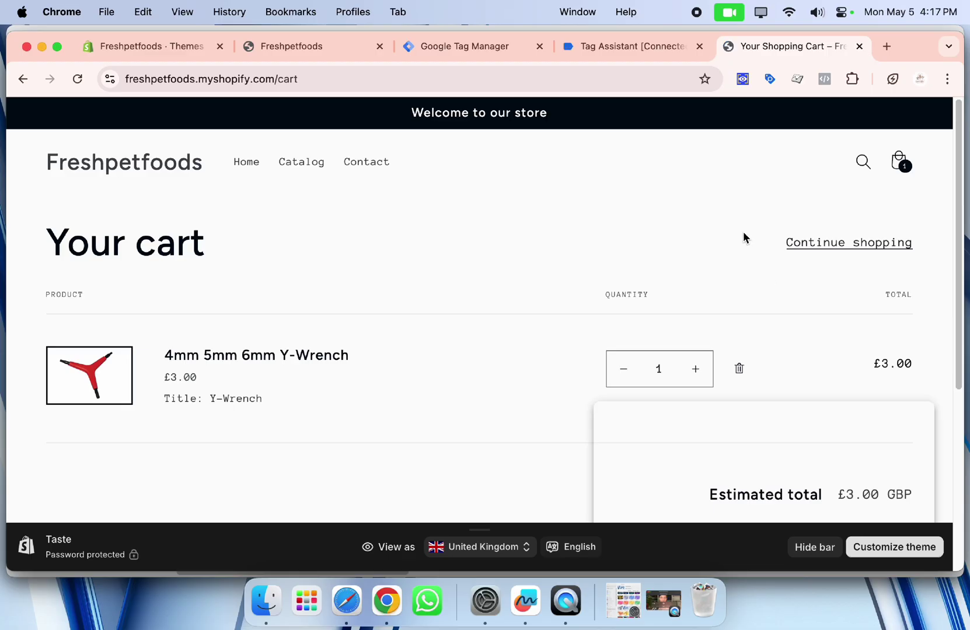
pyautogui.click(636, 45)
pyautogui.click(97, 337)
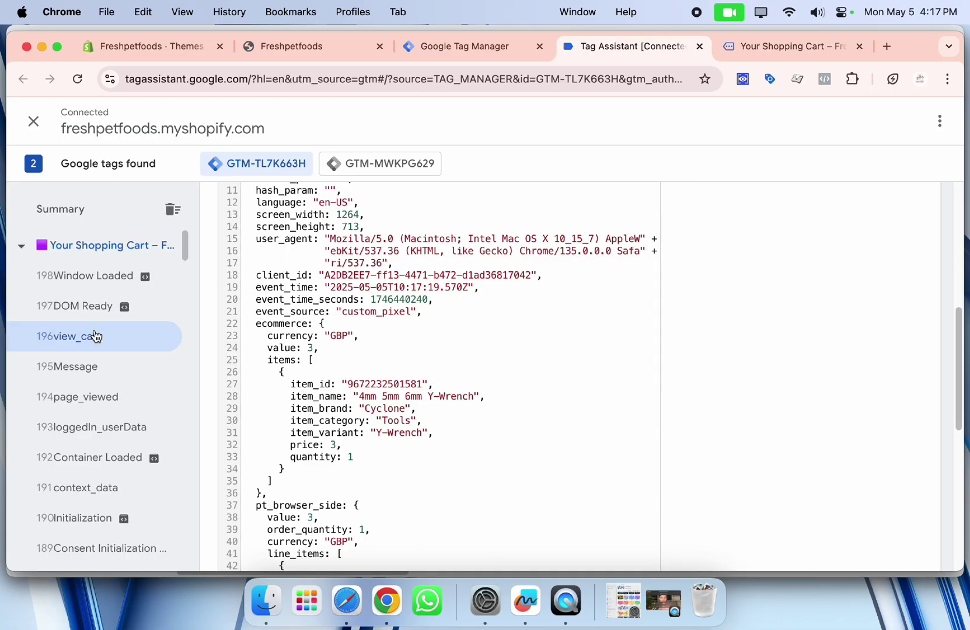
pyautogui.scroll(-8, 422, 331)
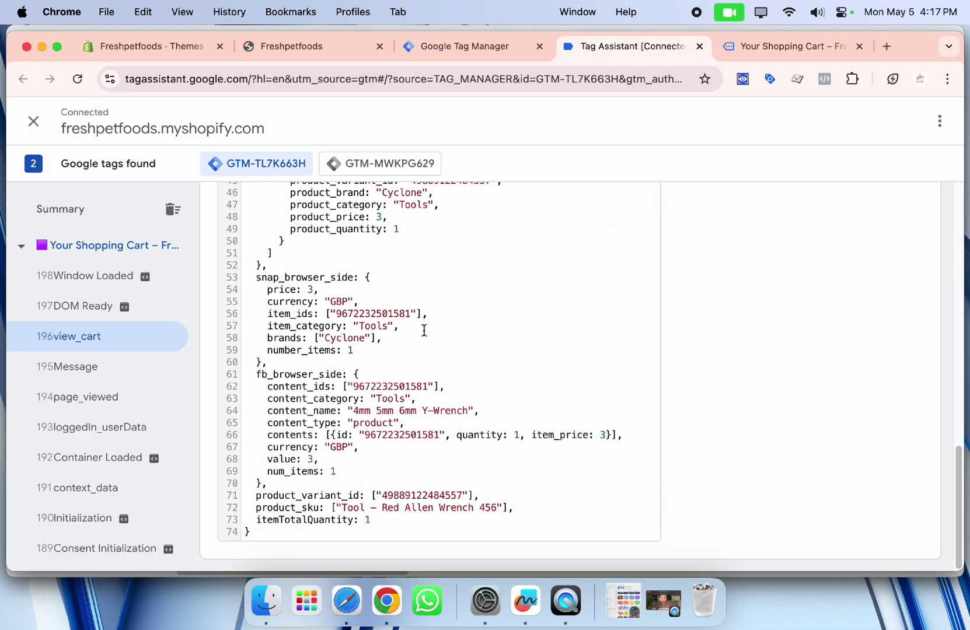
pyautogui.scroll(3, 438, 327)
pyautogui.scroll(5, 440, 325)
# Review the add_to_cart event's data layer in Tag Assistant.
pyautogui.click(771, 48)
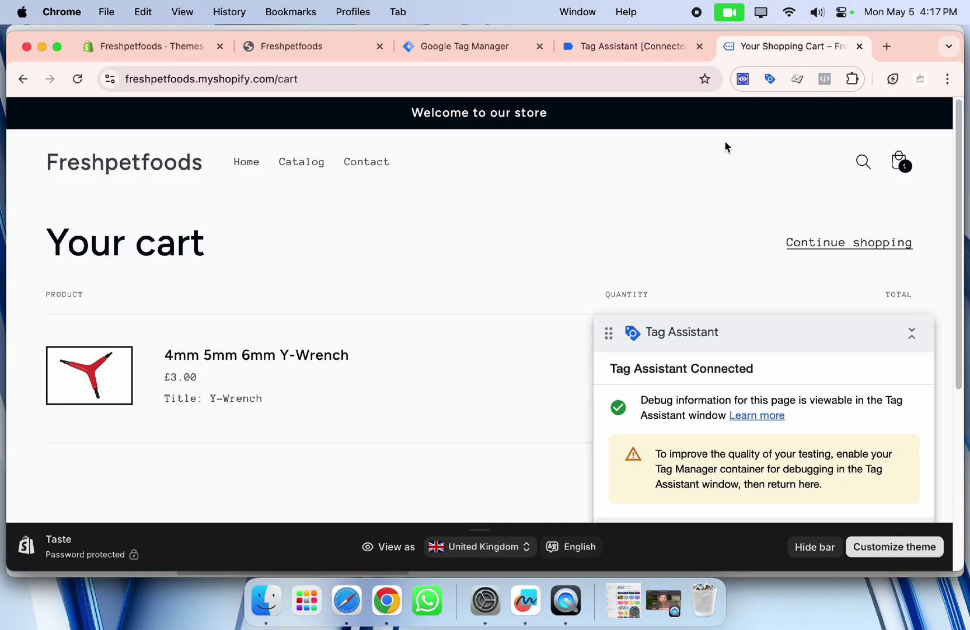
pyautogui.scroll(-3, 634, 282)
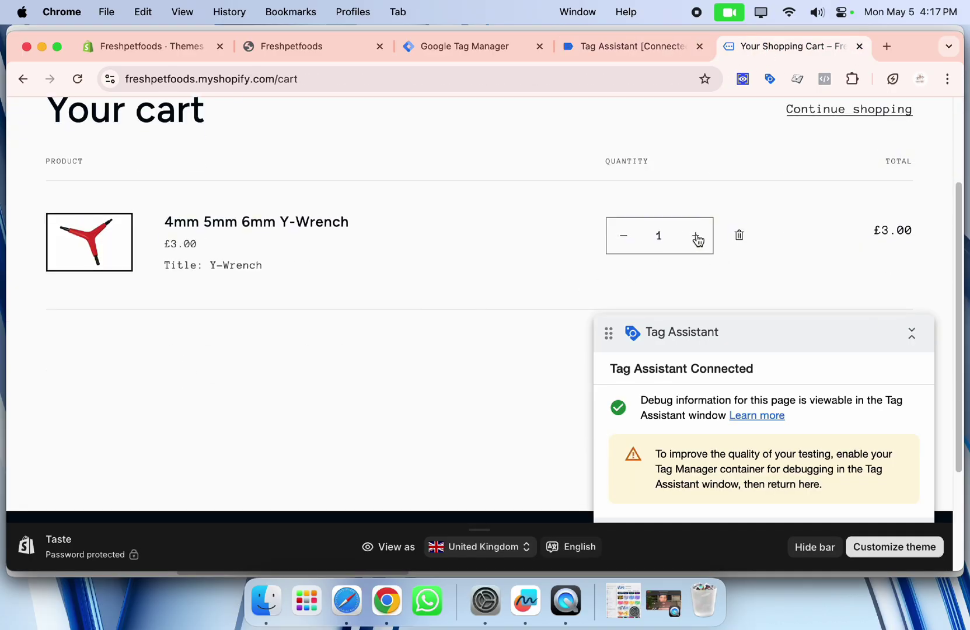
pyautogui.click(637, 51)
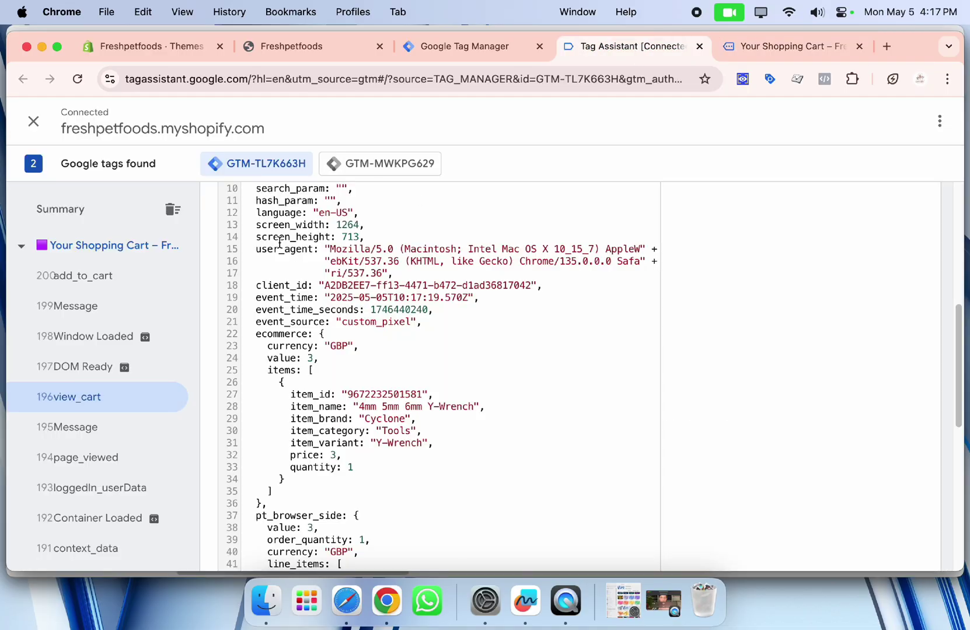
pyautogui.click(92, 274)
pyautogui.scroll(-4, 362, 325)
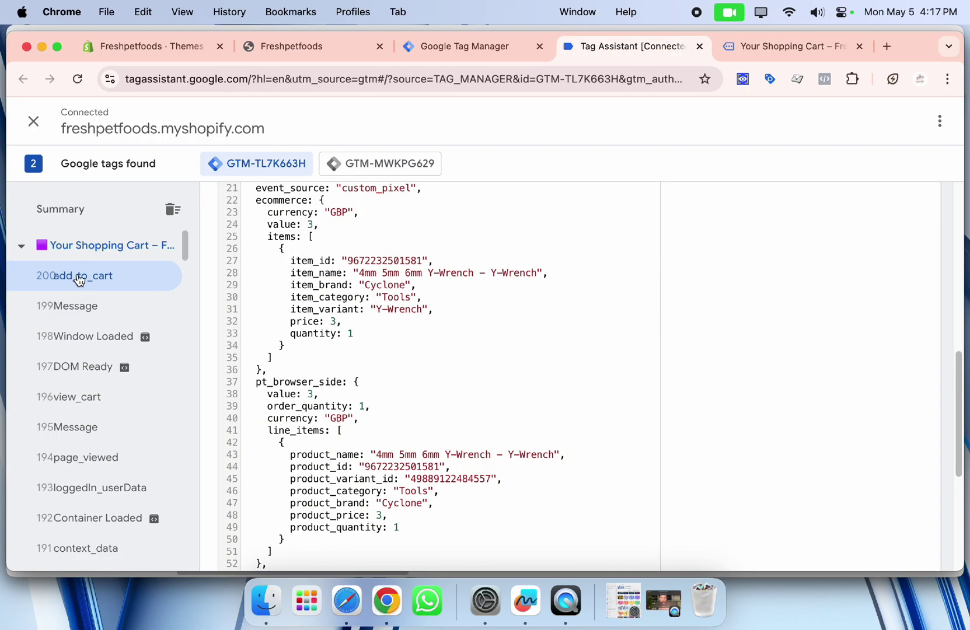
pyautogui.scroll(-5, 362, 327)
pyautogui.scroll(15, 525, 233)
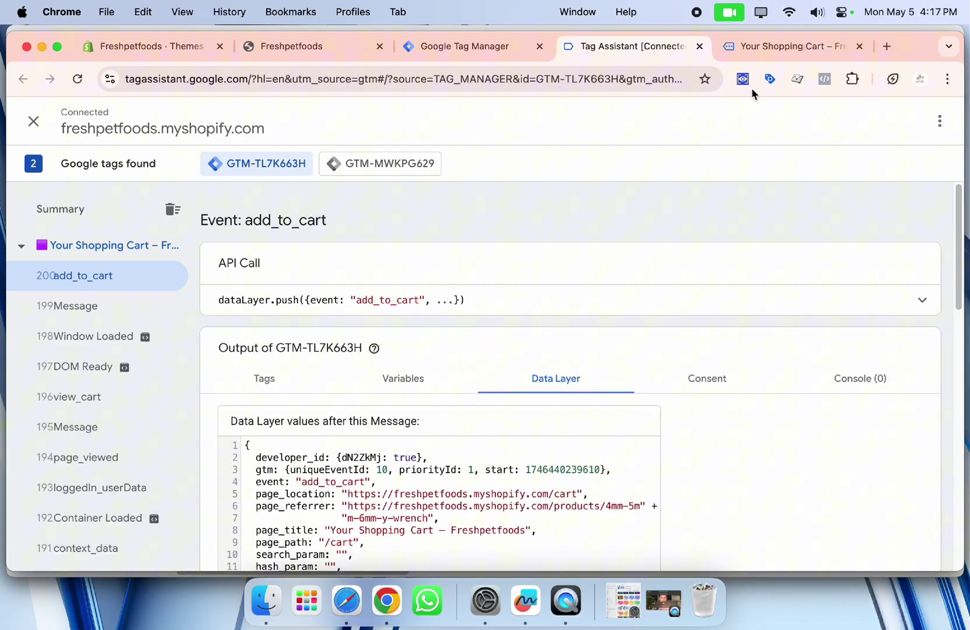
# Lower the Y-Wrench cart quantity to 1 and inspect the resulting remove_from_cart event.
pyautogui.click(785, 56)
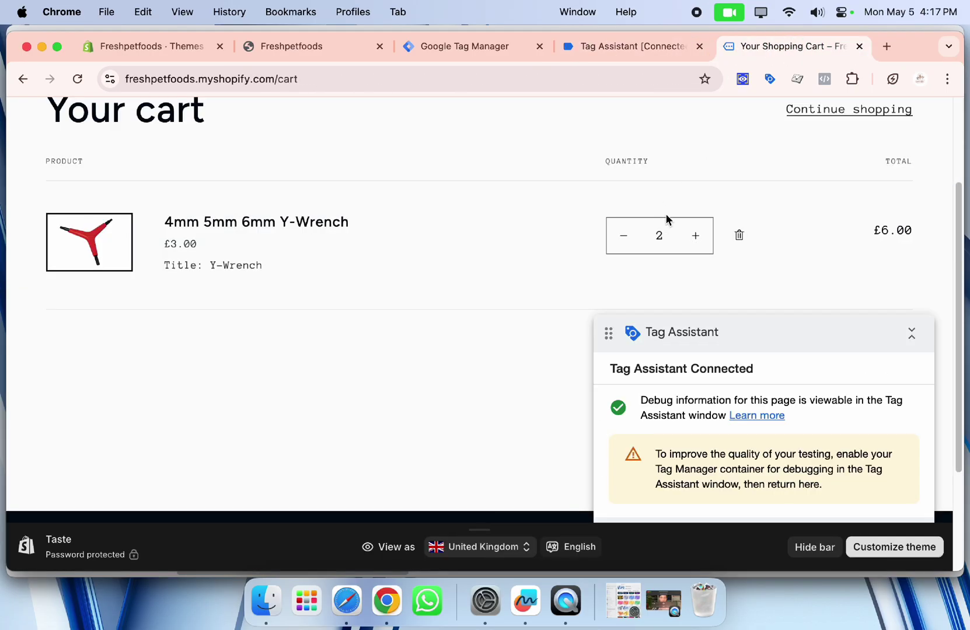
pyautogui.click(628, 237)
pyautogui.click(641, 46)
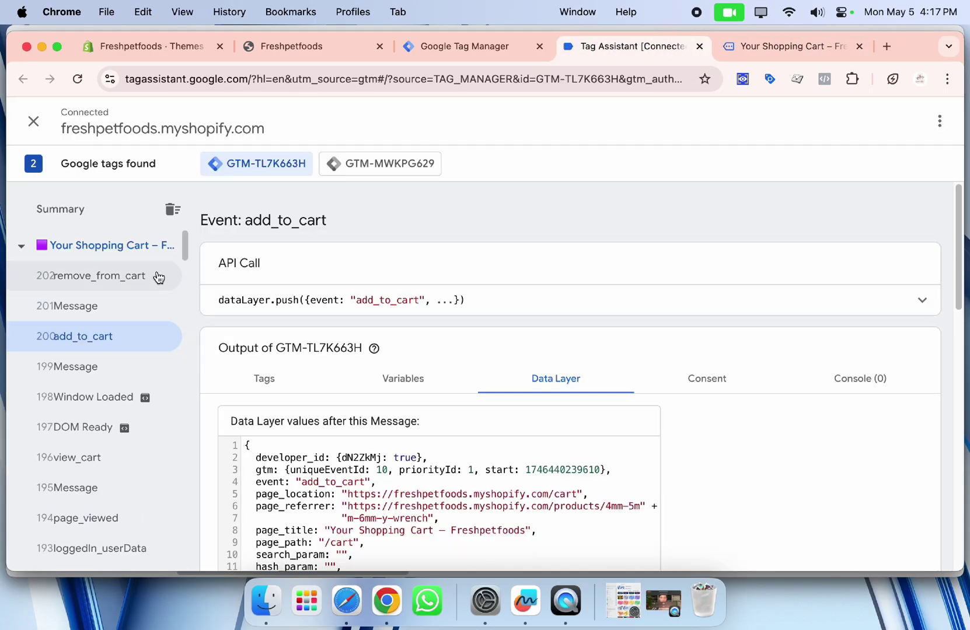
pyautogui.click(119, 278)
pyautogui.scroll(-10, 479, 388)
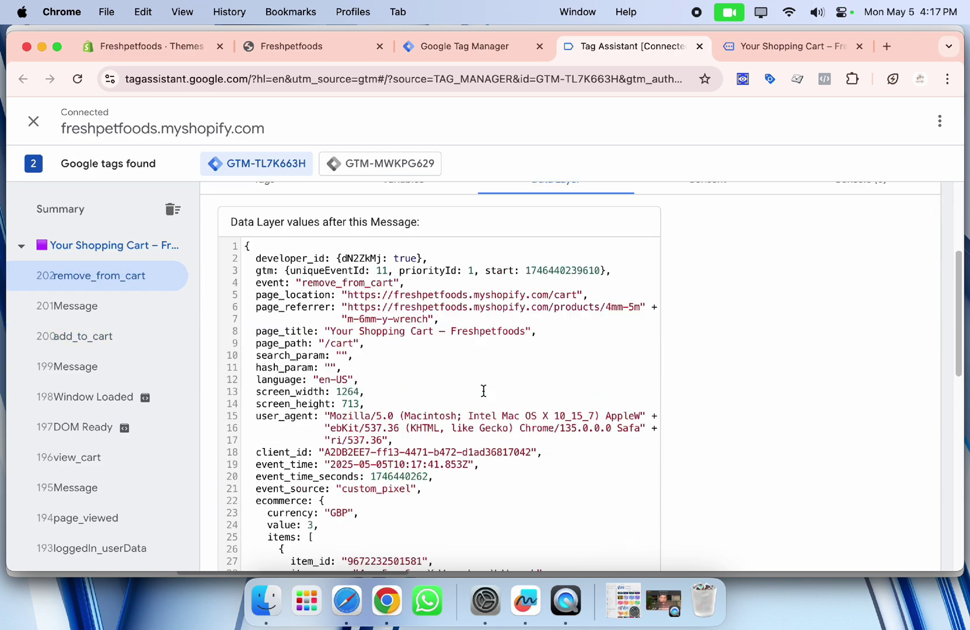
pyautogui.click(796, 57)
pyautogui.scroll(-5, 698, 258)
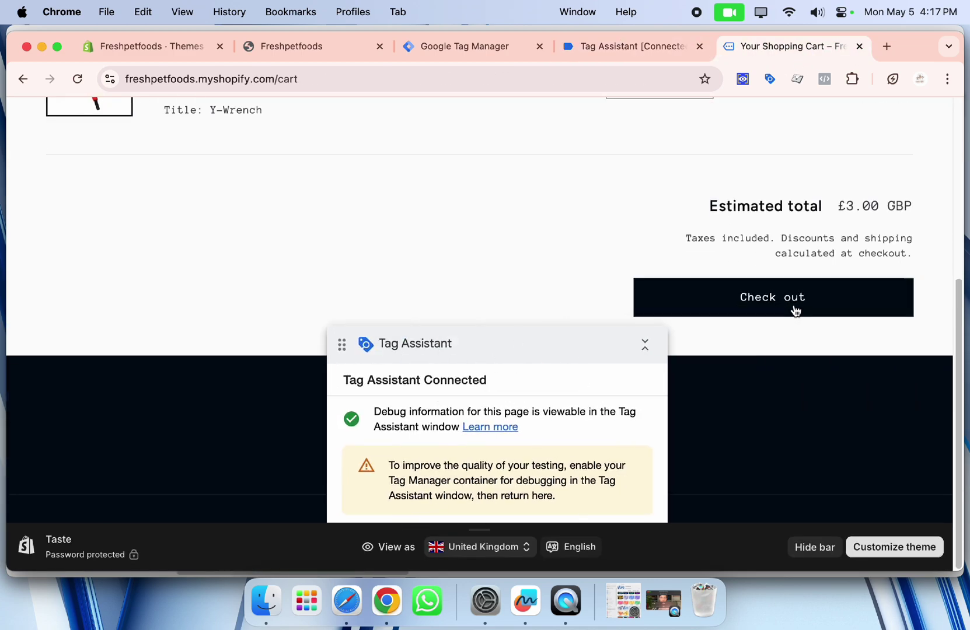
# Proceed from the cart to checkout and reload the checkout page.
pyautogui.click(795, 301)
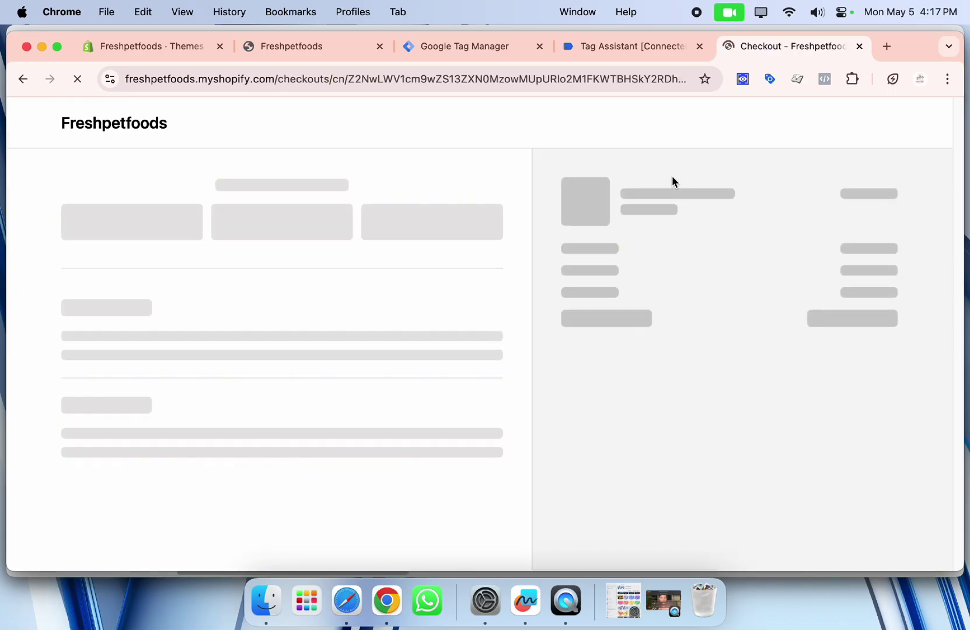
pyautogui.scroll(-10, 660, 178)
pyautogui.click(631, 52)
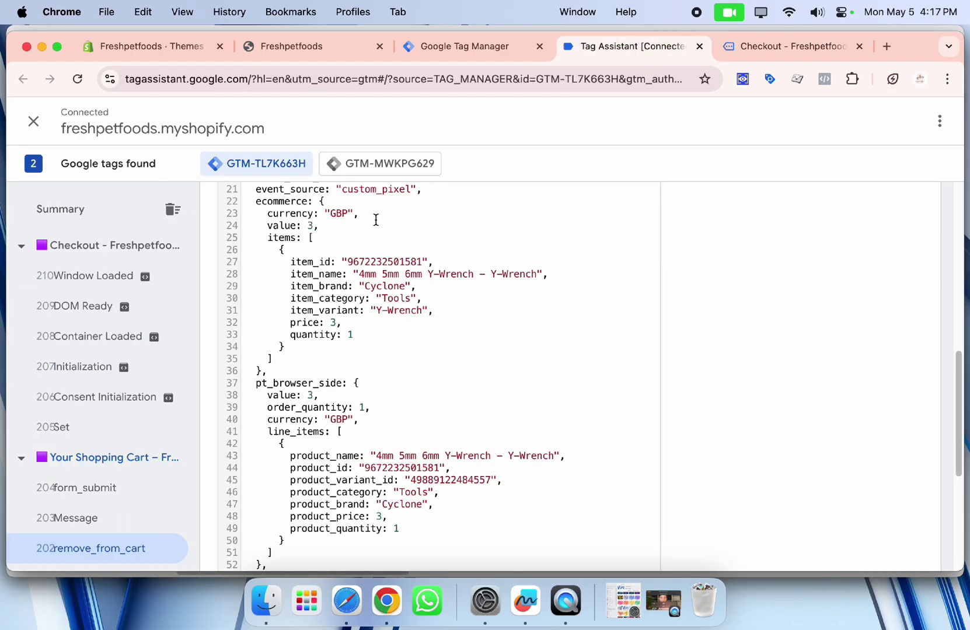
pyautogui.click(756, 51)
pyautogui.scroll(10, 333, 269)
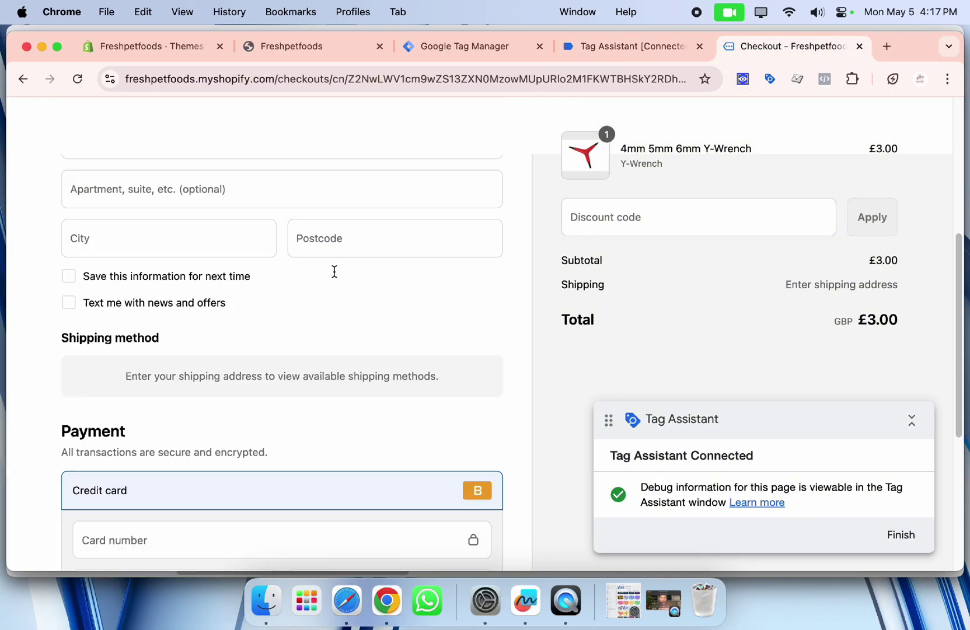
pyautogui.press('super+r')
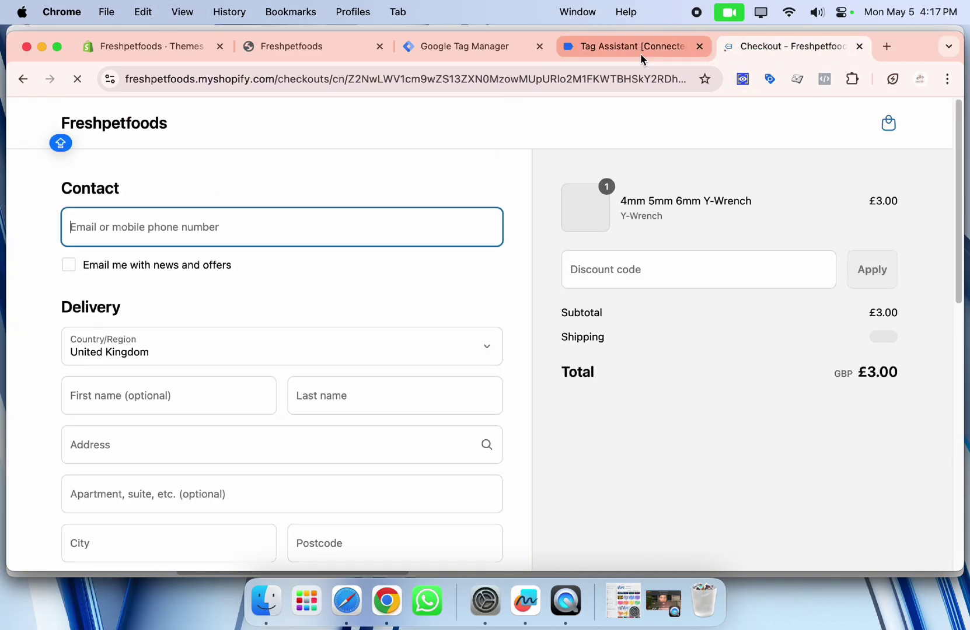
# Inspect the begin_checkout event's data layer in Tag Assistant.
pyautogui.click(641, 50)
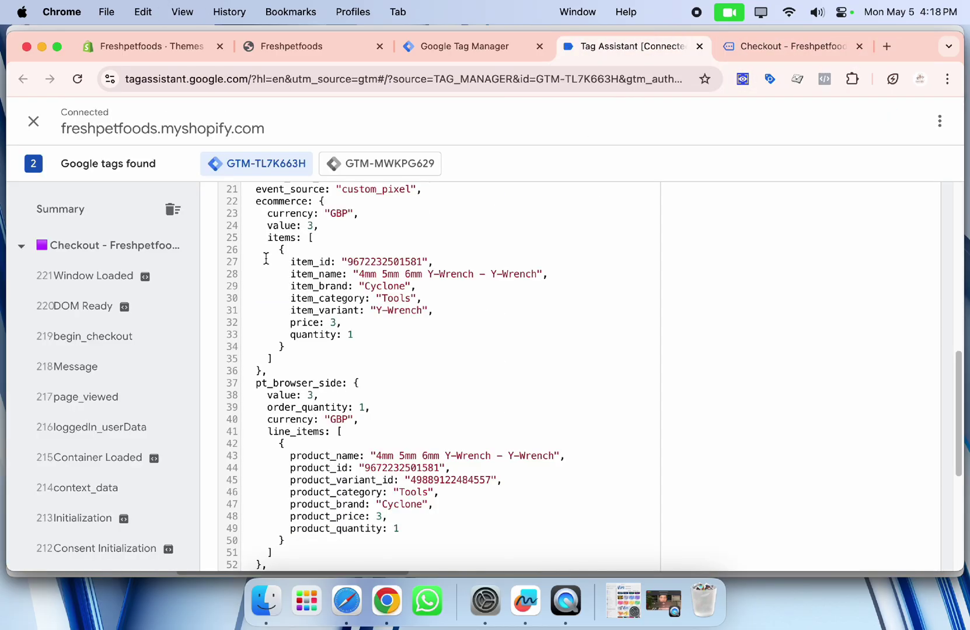
pyautogui.click(124, 337)
pyautogui.scroll(-5, 420, 319)
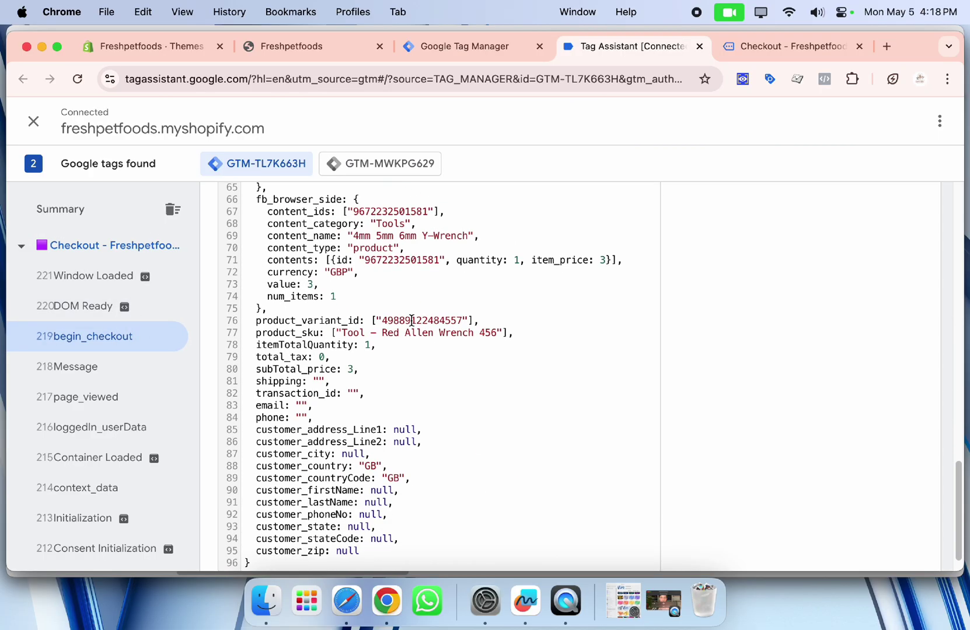
pyautogui.scroll(12, 415, 318)
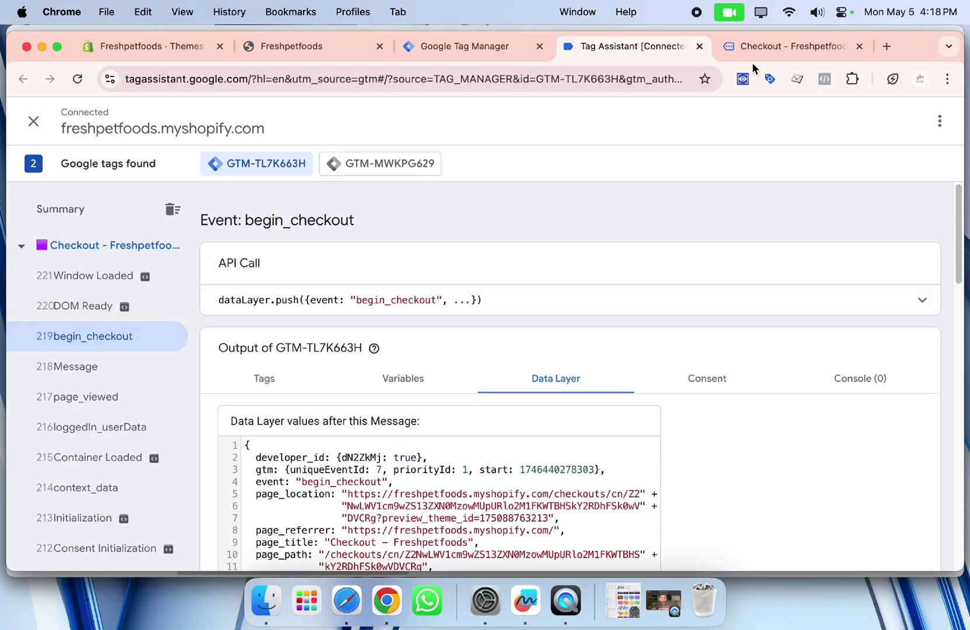
pyautogui.click(777, 47)
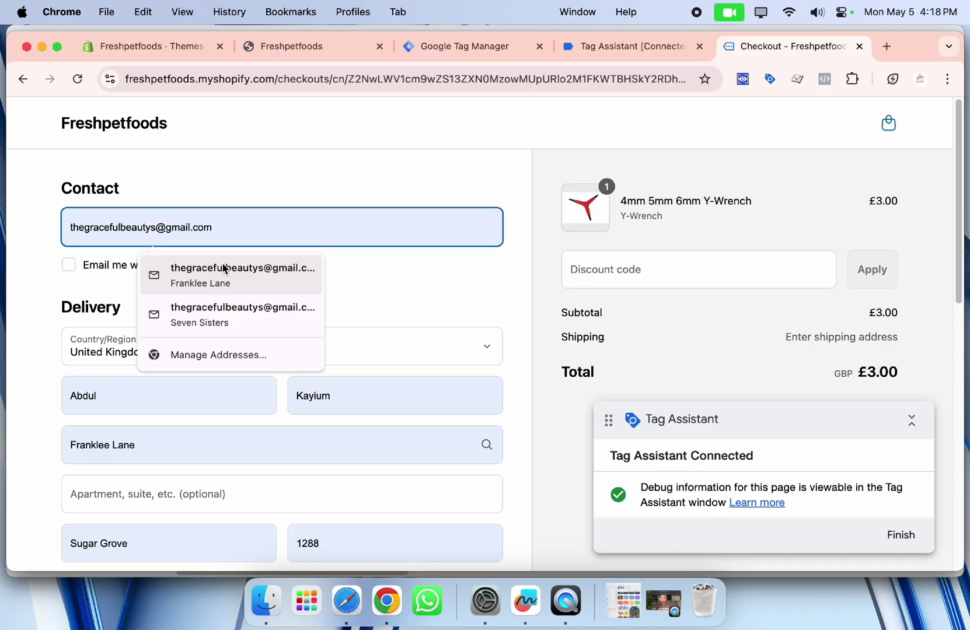
# Autofill saved delivery details and review the add_shipping_info and checkout_address_info_submitted events.
pyautogui.click(225, 270)
pyautogui.scroll(-5, 346, 314)
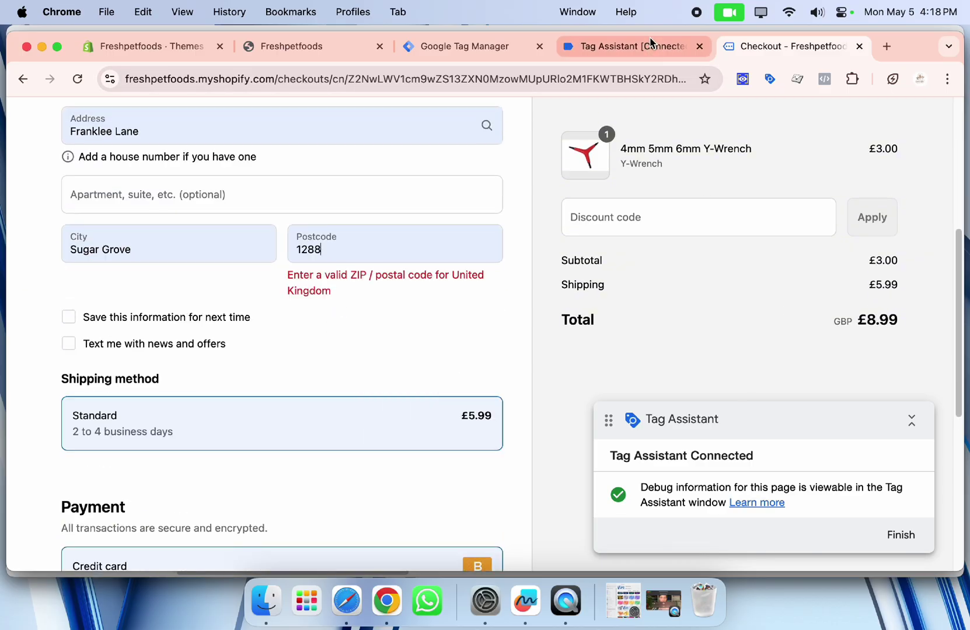
pyautogui.click(379, 249)
pyautogui.click(644, 49)
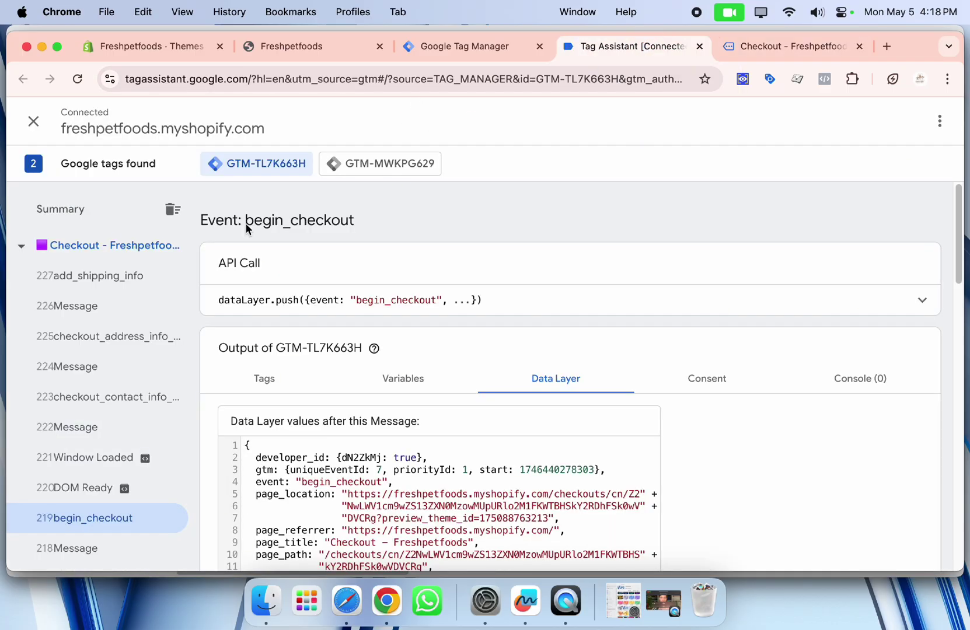
pyautogui.click(108, 275)
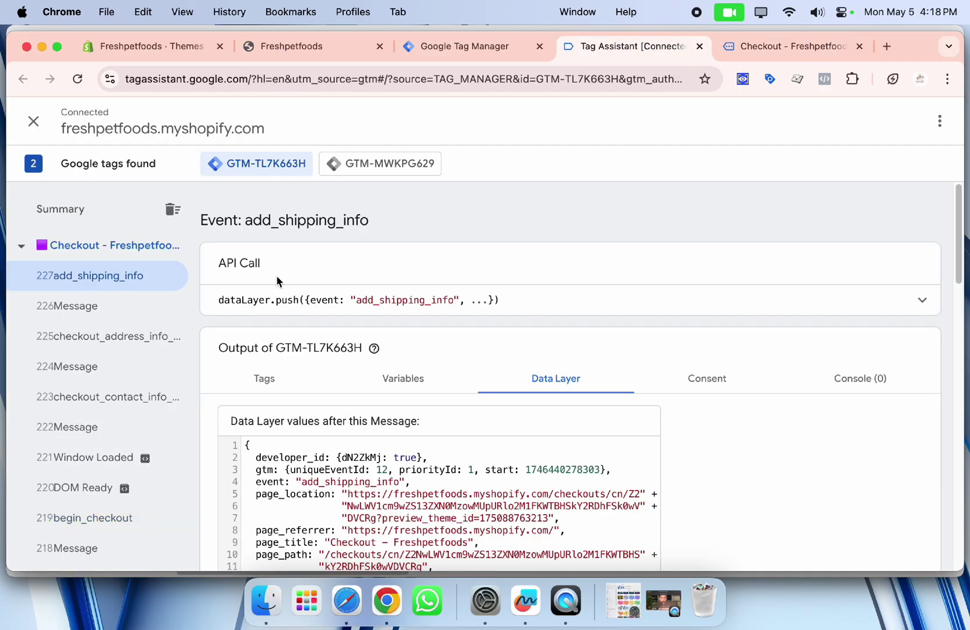
pyautogui.click(124, 338)
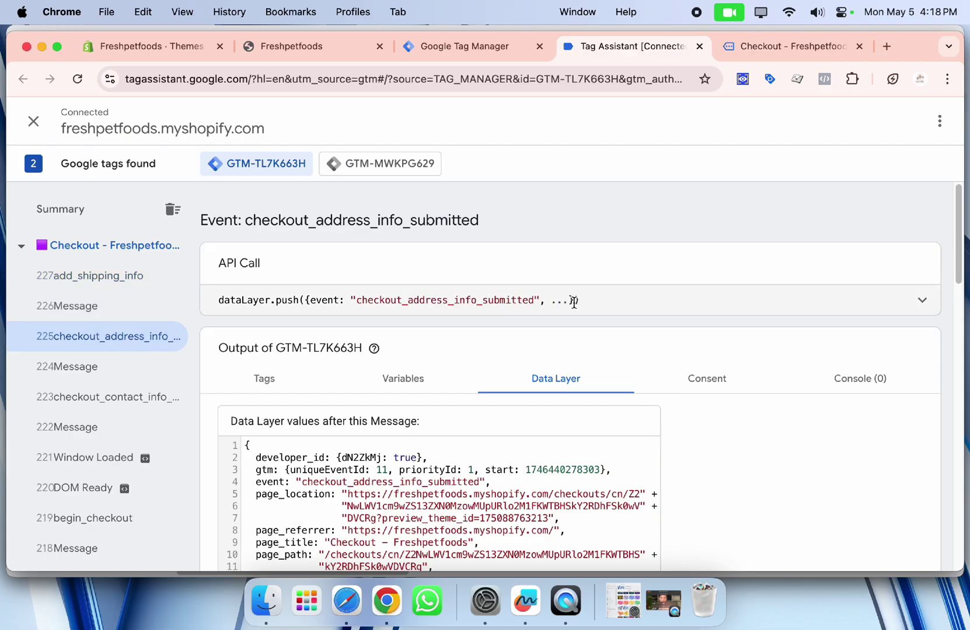
pyautogui.click(58, 272)
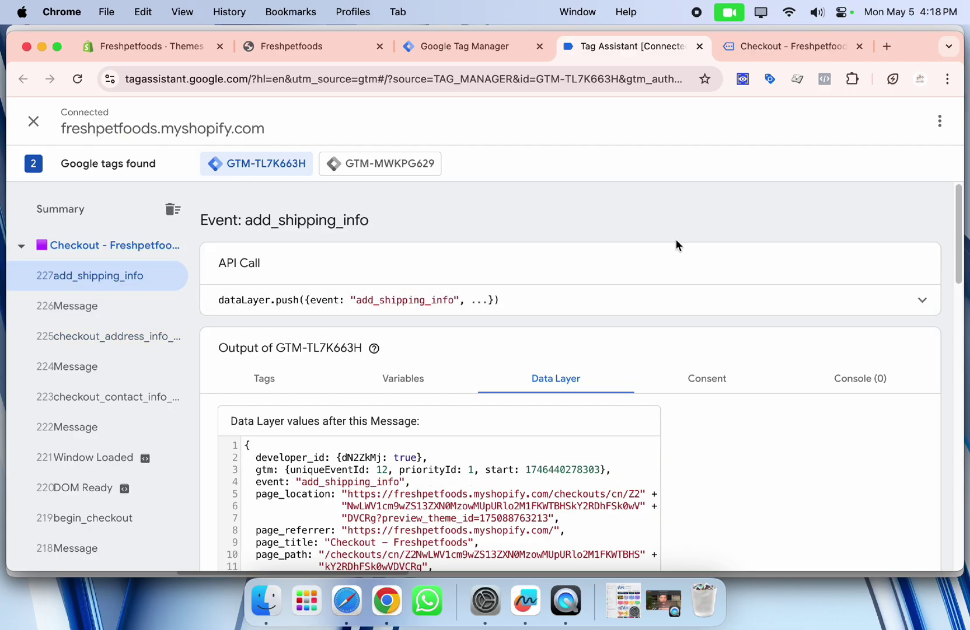
# Replace the delivery street address with one picked from the address suggestions.
pyautogui.click(764, 53)
pyautogui.click(349, 232)
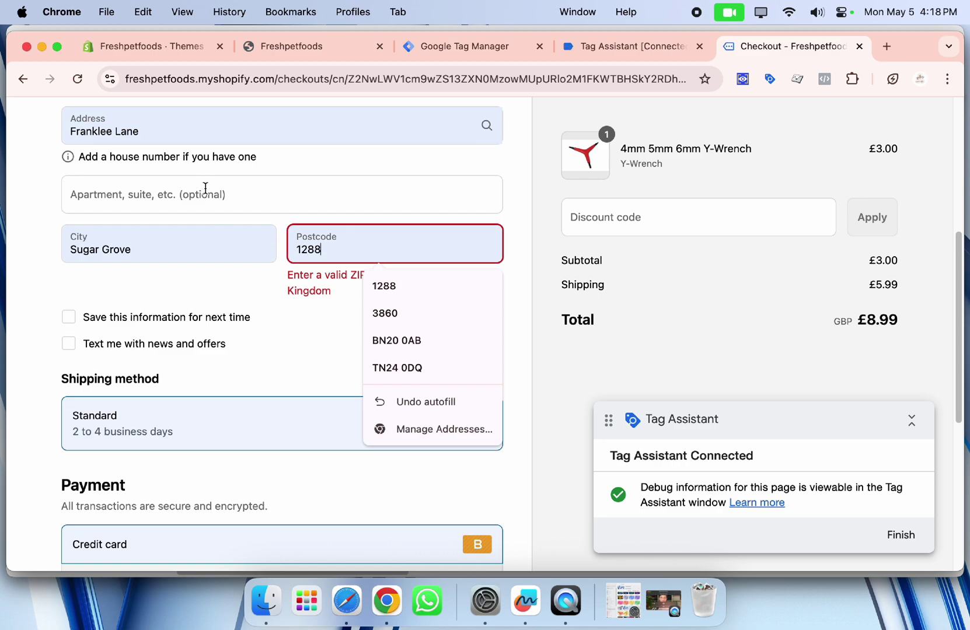
pyautogui.tripleClick(206, 129)
pyautogui.write('FA')
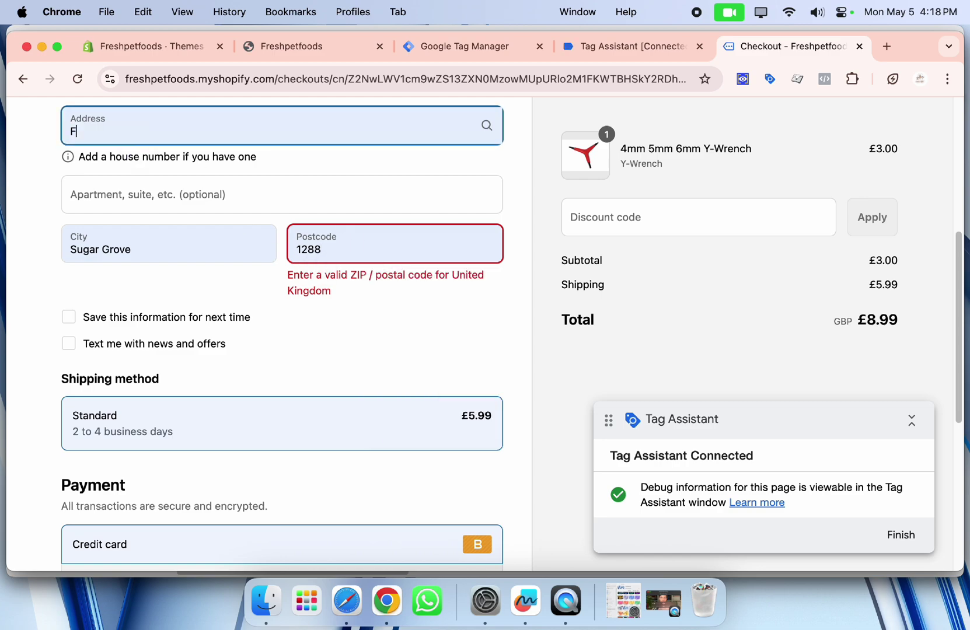
pyautogui.click(225, 248)
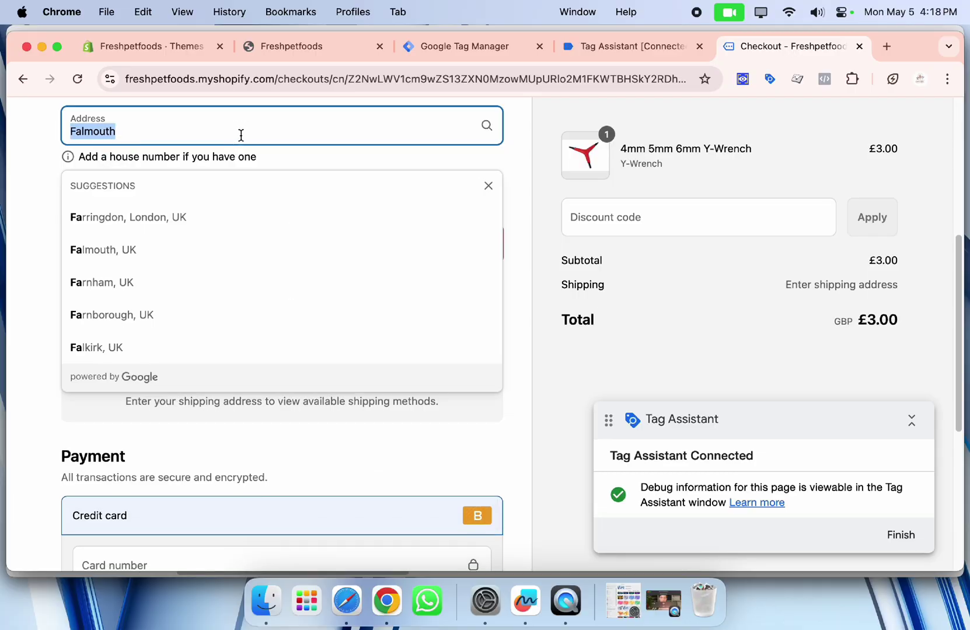
pyautogui.click(234, 243)
pyautogui.click(287, 138)
pyautogui.press('super+a')
pyautogui.write('A')
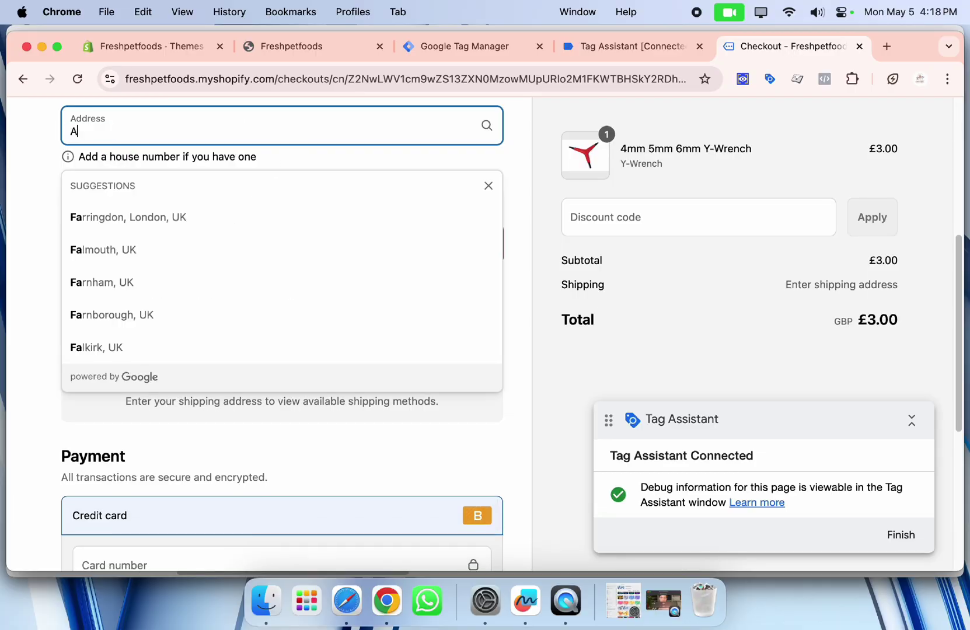
pyautogui.write('S')
pyautogui.click(271, 251)
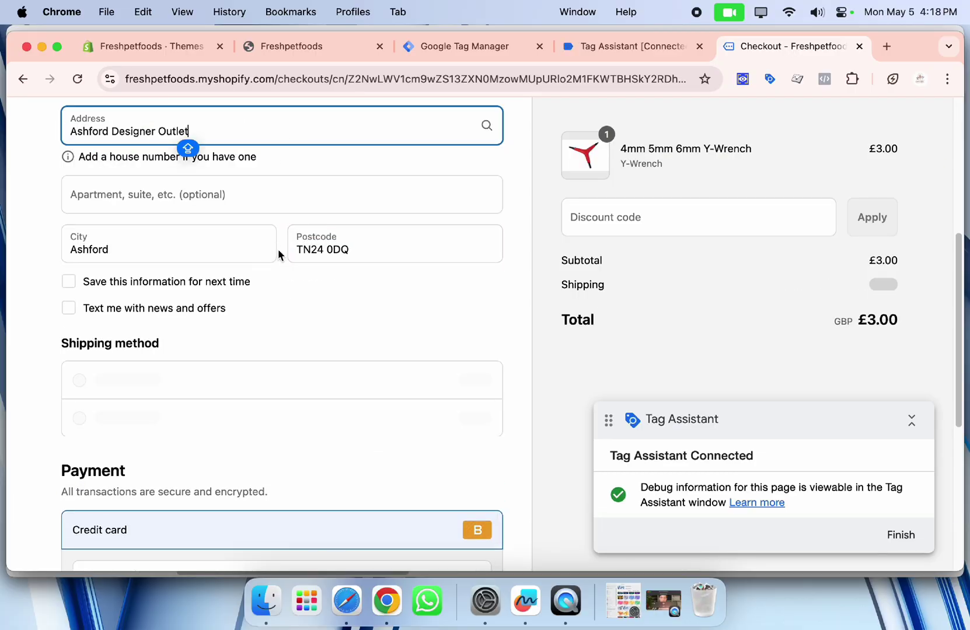
# Enter the test card number, expiry and security code, pay, and decline saving the address.
pyautogui.scroll(-3, 344, 304)
pyautogui.scroll(-3, 343, 310)
pyautogui.click(190, 303)
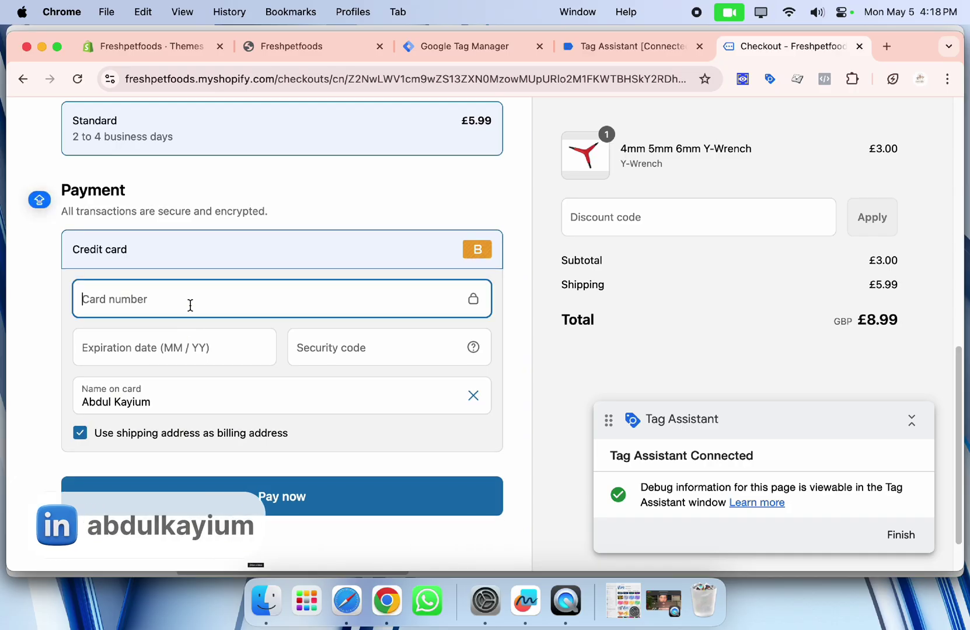
pyautogui.write('1')
pyautogui.click(182, 337)
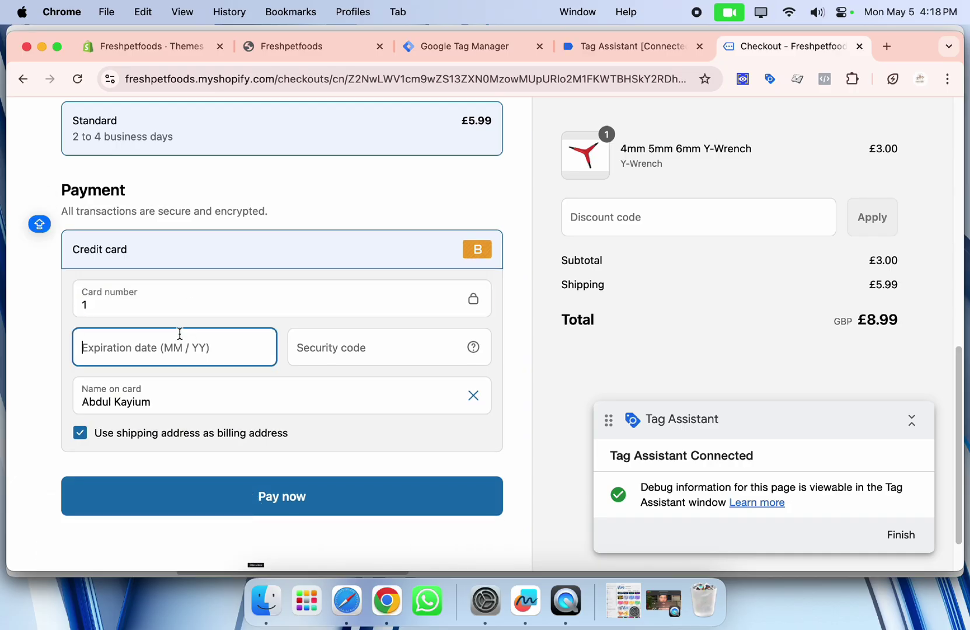
pyautogui.write('045654')
pyautogui.click(321, 339)
pyautogui.write('455')
pyautogui.press('BackSpace')
pyautogui.press('BackSpace')
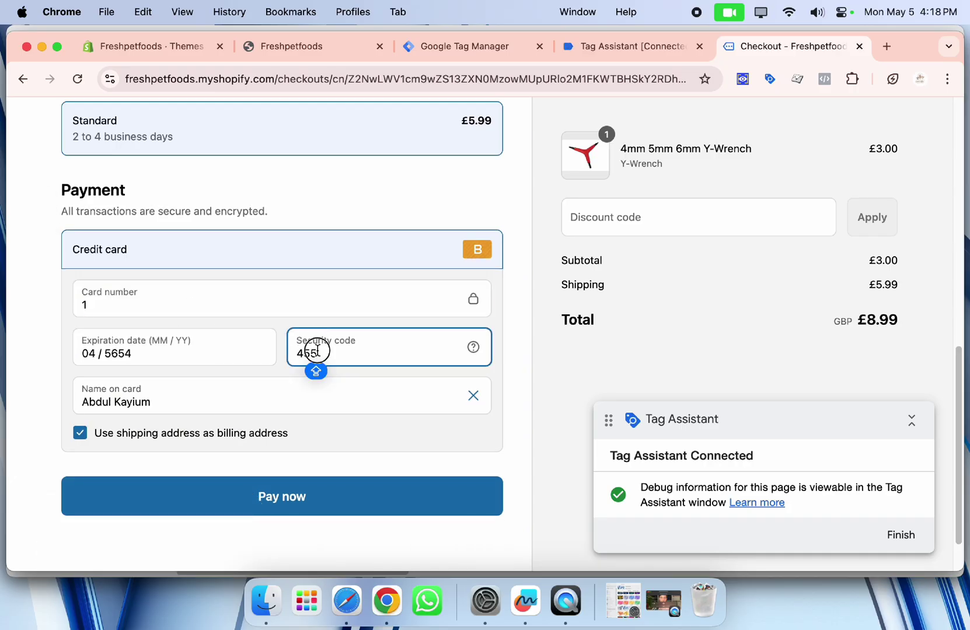
pyautogui.write('44')
pyautogui.scroll(-2, 262, 409)
pyautogui.click(227, 428)
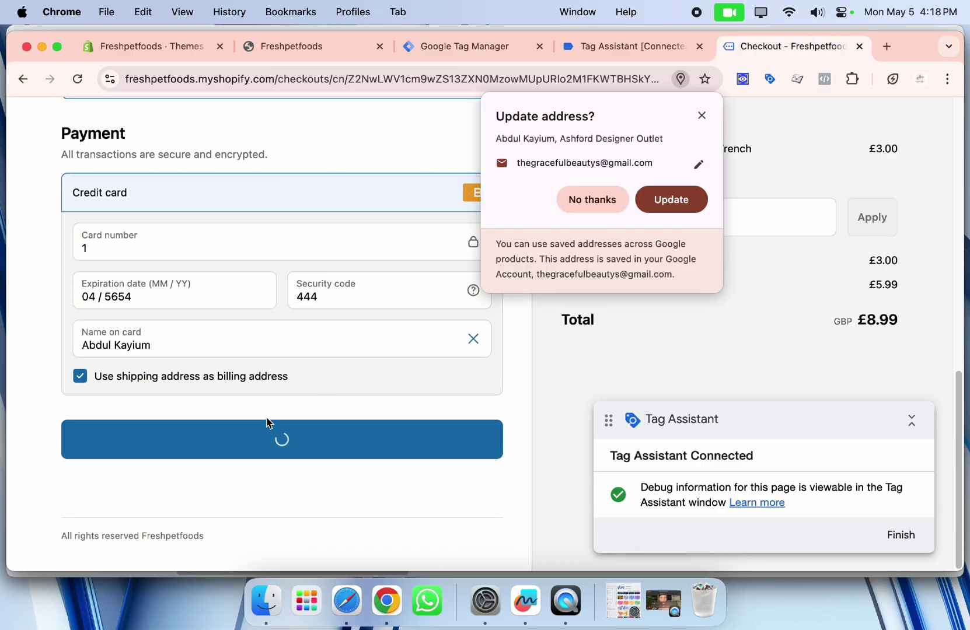
pyautogui.click(584, 201)
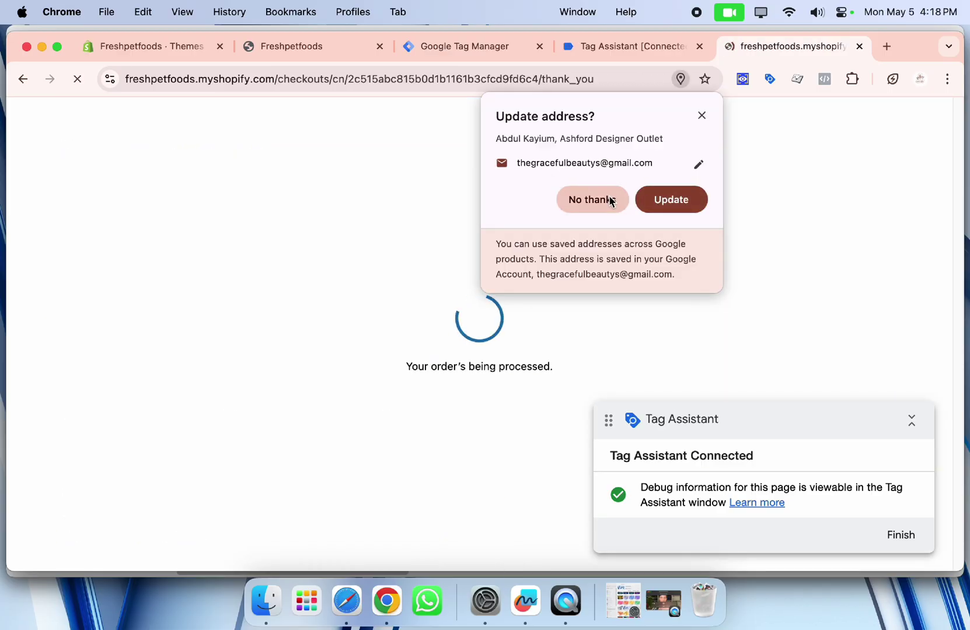
# Decline saving the address and scroll the thank-you page confirming the £8.99 GBP Y-Wrench order.
pyautogui.click(599, 200)
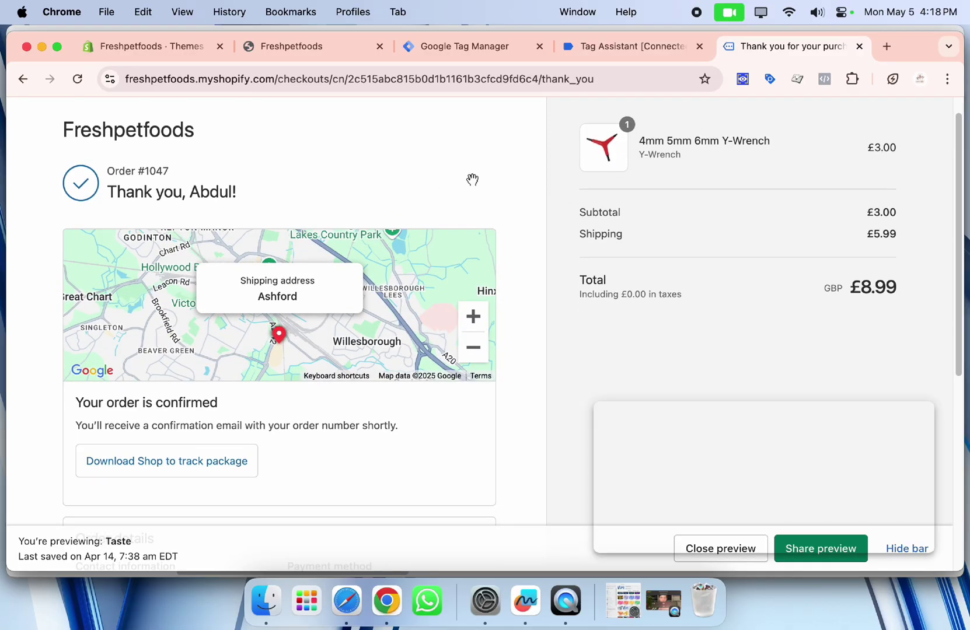
pyautogui.scroll(-6, 525, 169)
pyautogui.scroll(6, 415, 204)
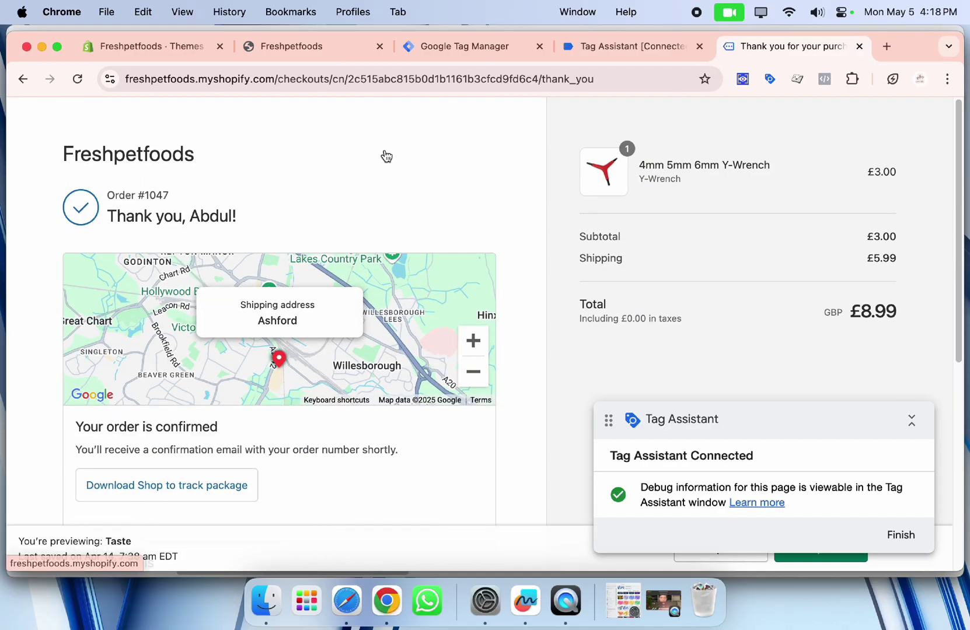
pyautogui.scroll(-1, 287, 178)
pyautogui.scroll(1, 282, 206)
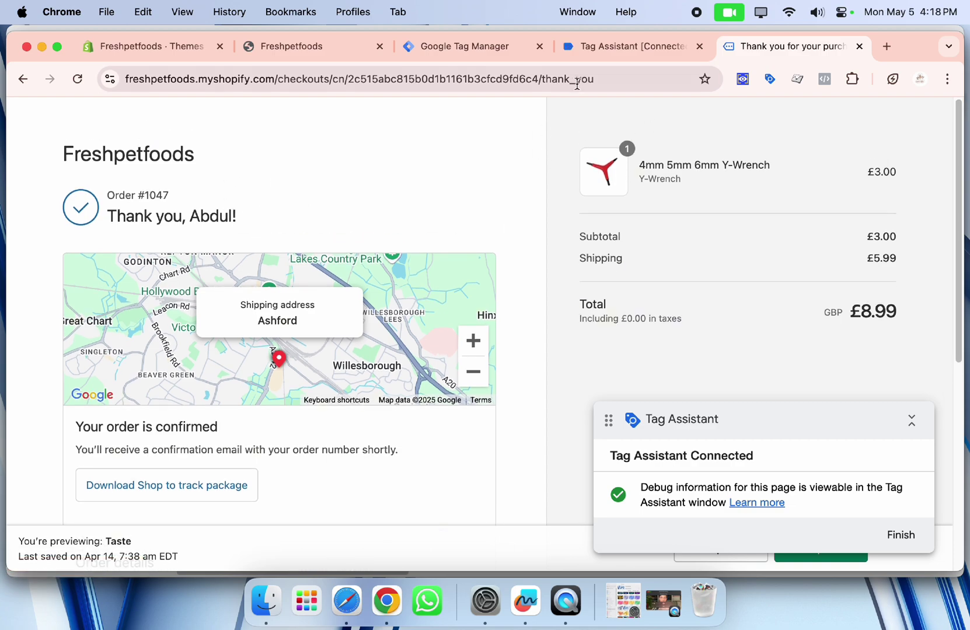
# Open the purchase event's Data Layer and highlight its ecommerce block.
pyautogui.click(613, 48)
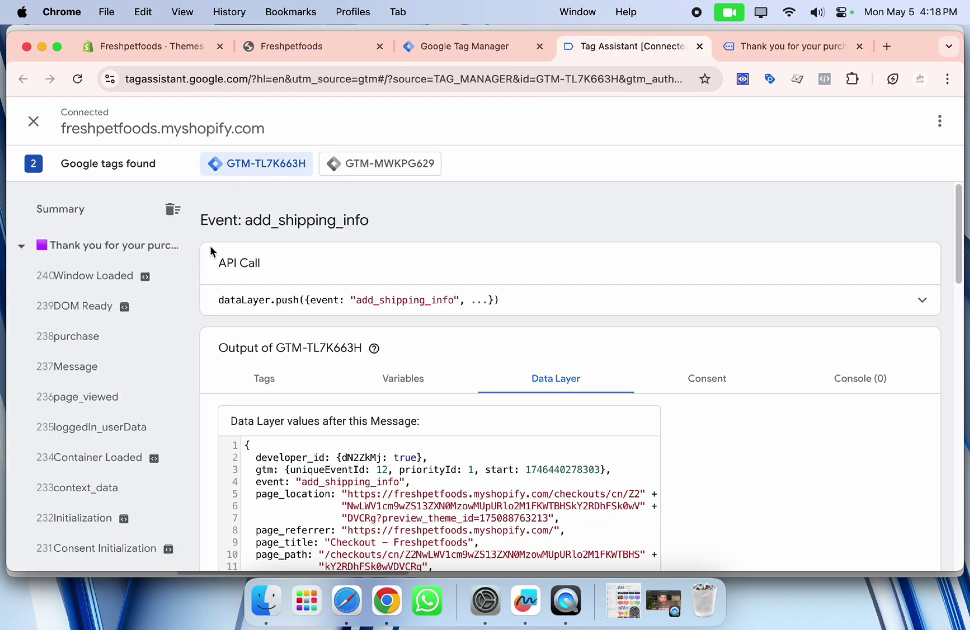
pyautogui.click(109, 335)
pyautogui.scroll(-2, 467, 319)
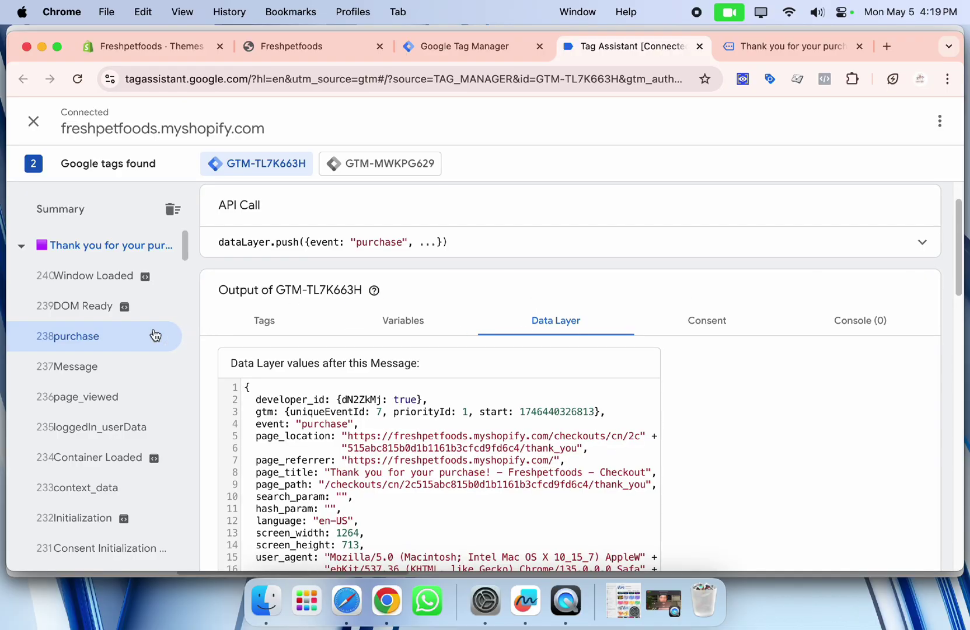
pyautogui.scroll(-6, 343, 350)
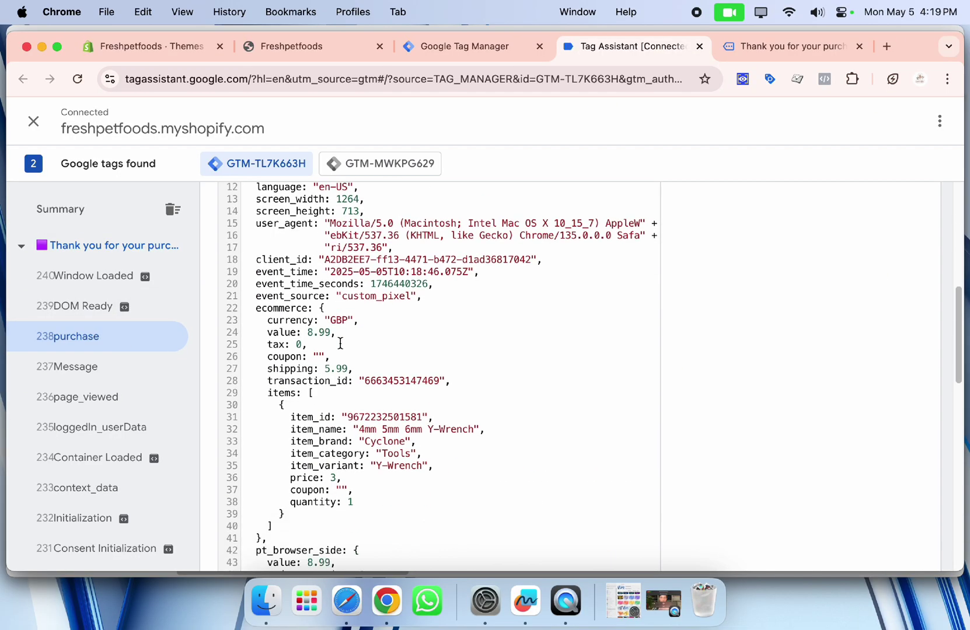
pyautogui.scroll(2, 277, 341)
pyautogui.scroll(-3, 285, 341)
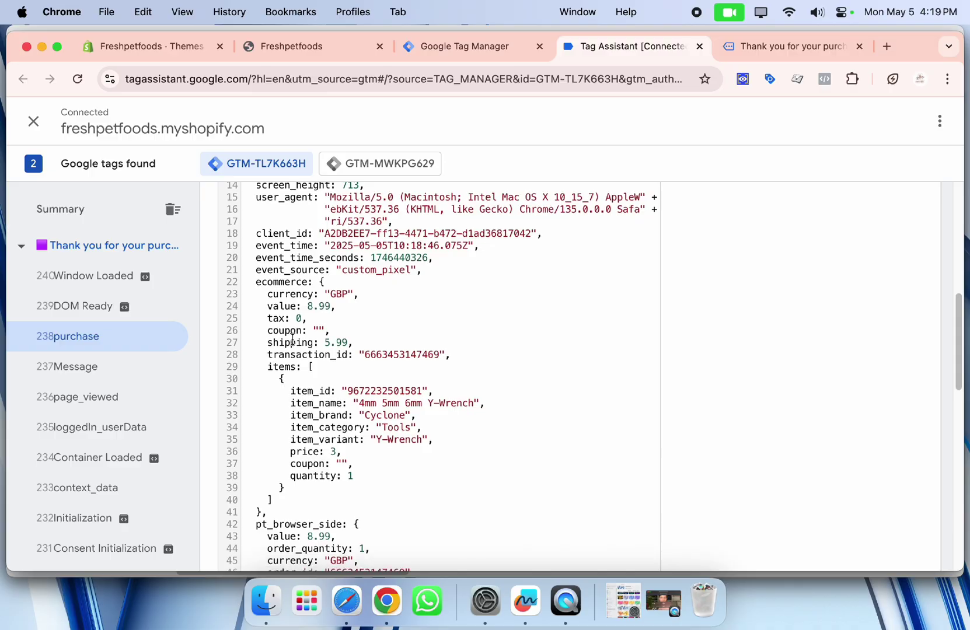
pyautogui.moveTo(253, 287); pyautogui.dragTo(327, 476)
pyautogui.click(303, 355)
# Highlight the first items object and the pt, snap and fb browser_side blocks.
pyautogui.moveTo(281, 377); pyautogui.dragTo(327, 476)
pyautogui.scroll(-5, 309, 467)
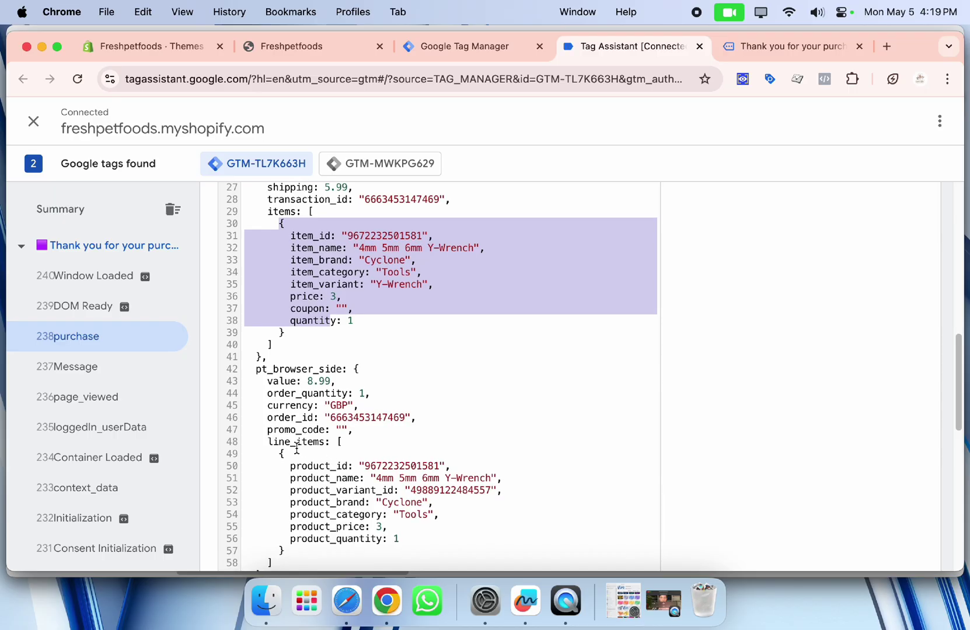
pyautogui.moveTo(253, 373); pyautogui.dragTo(422, 487)
pyautogui.scroll(-10, 263, 352)
pyautogui.moveTo(251, 252); pyautogui.dragTo(343, 390)
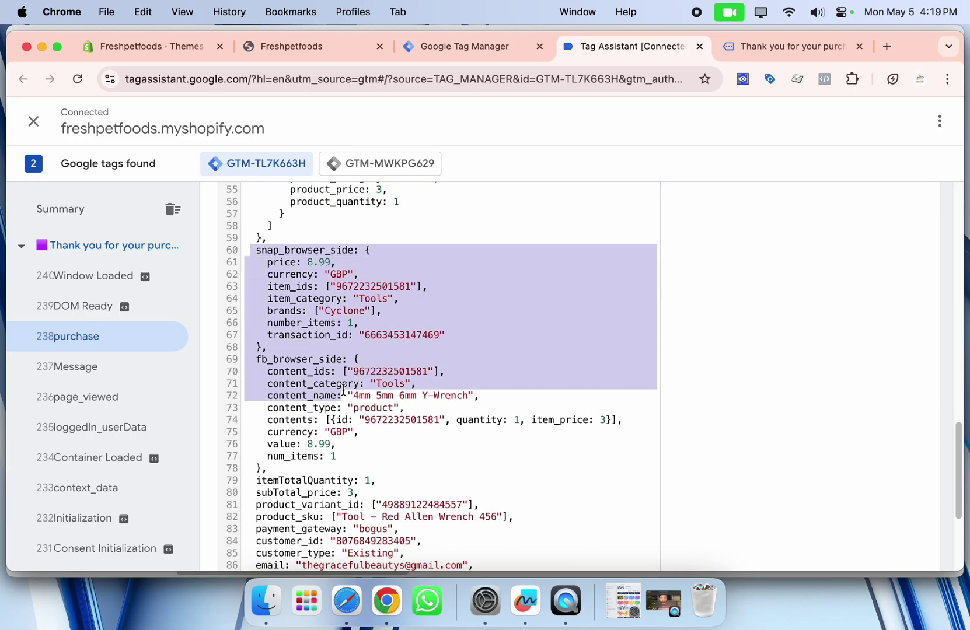
pyautogui.click(349, 337)
pyautogui.moveTo(257, 365); pyautogui.dragTo(368, 450)
pyautogui.scroll(-4, 403, 443)
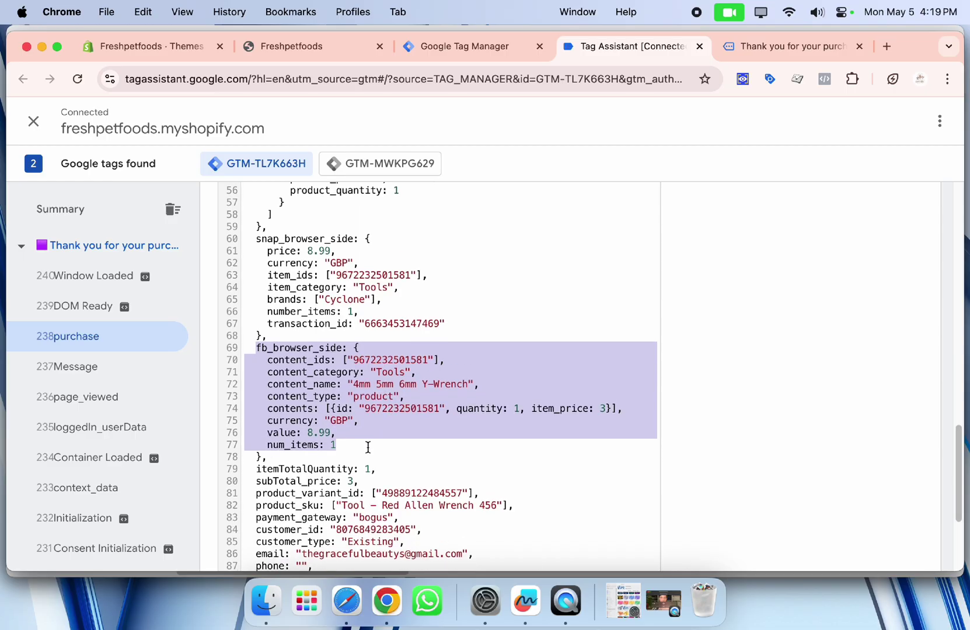
pyautogui.scroll(-3, 388, 439)
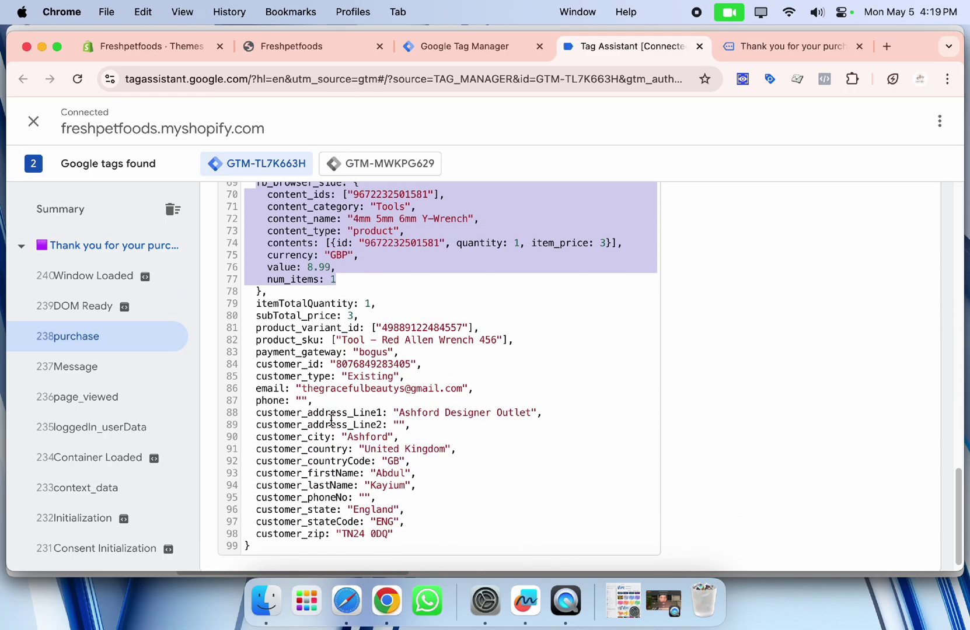
pyautogui.click(256, 389)
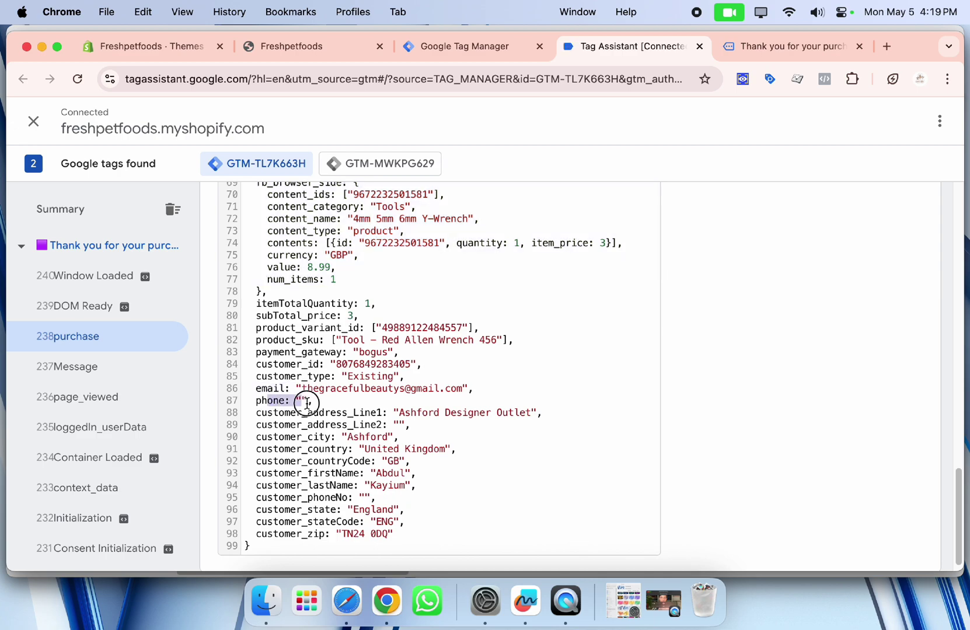
# Highlight the customer address, country and last name, then the fields from itemTotalQuantity to customer_zip.
pyautogui.moveTo(290, 413); pyautogui.dragTo(404, 413)
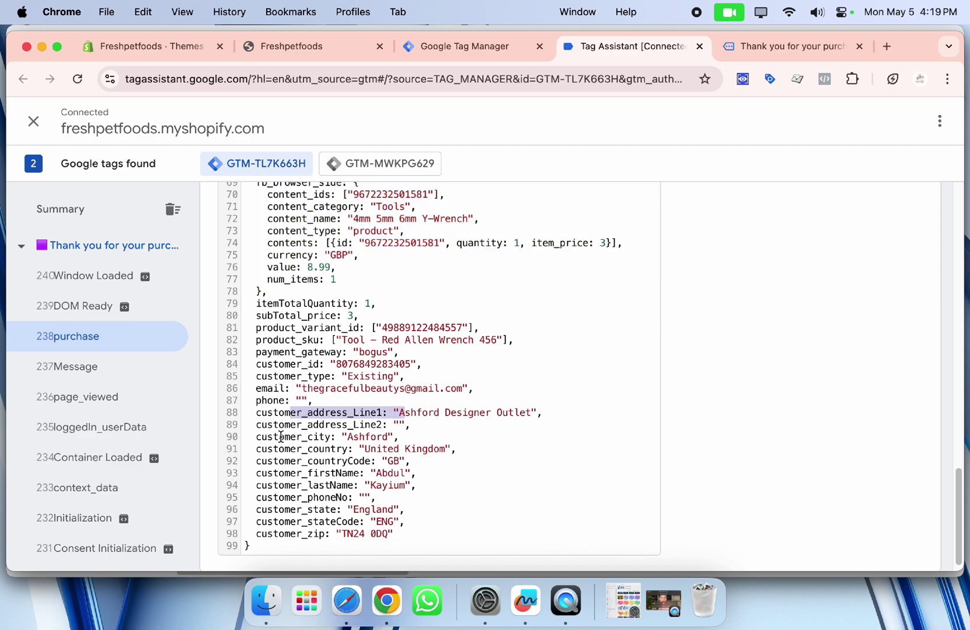
pyautogui.moveTo(291, 437); pyautogui.dragTo(331, 449)
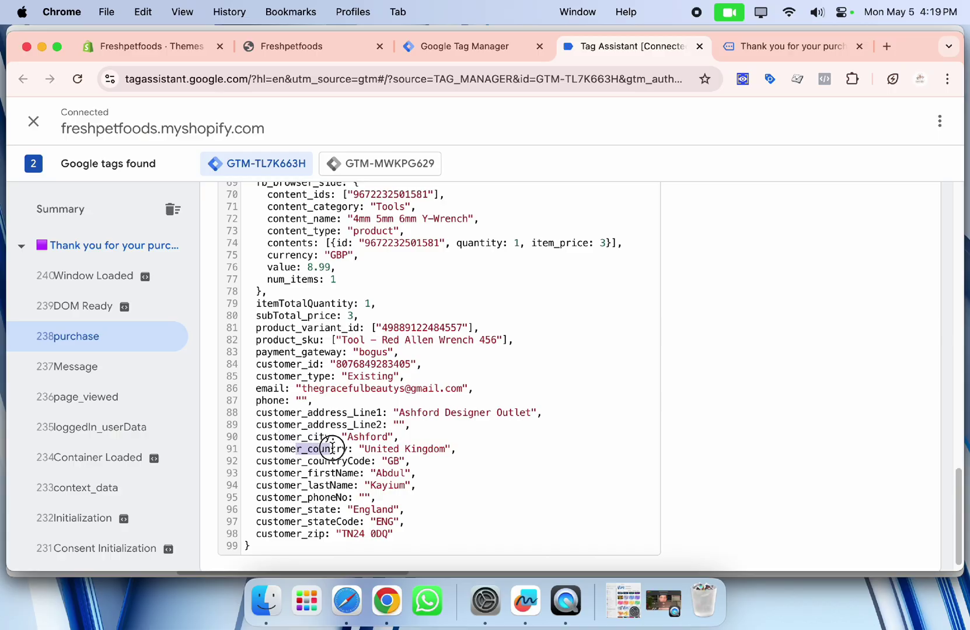
pyautogui.click(346, 464)
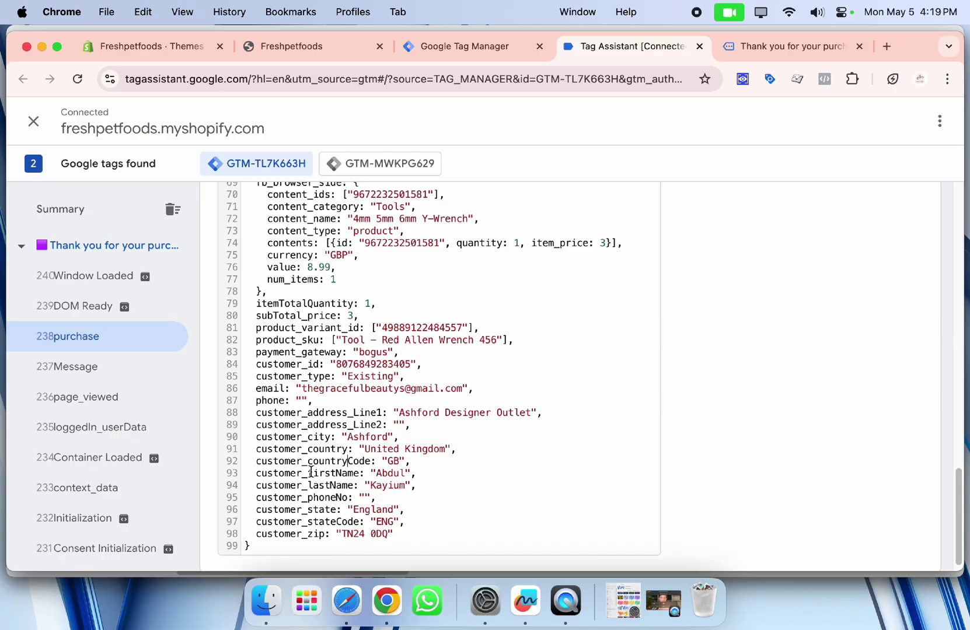
pyautogui.moveTo(319, 485); pyautogui.dragTo(330, 535)
pyautogui.click(330, 534)
pyautogui.moveTo(257, 290); pyautogui.dragTo(388, 535)
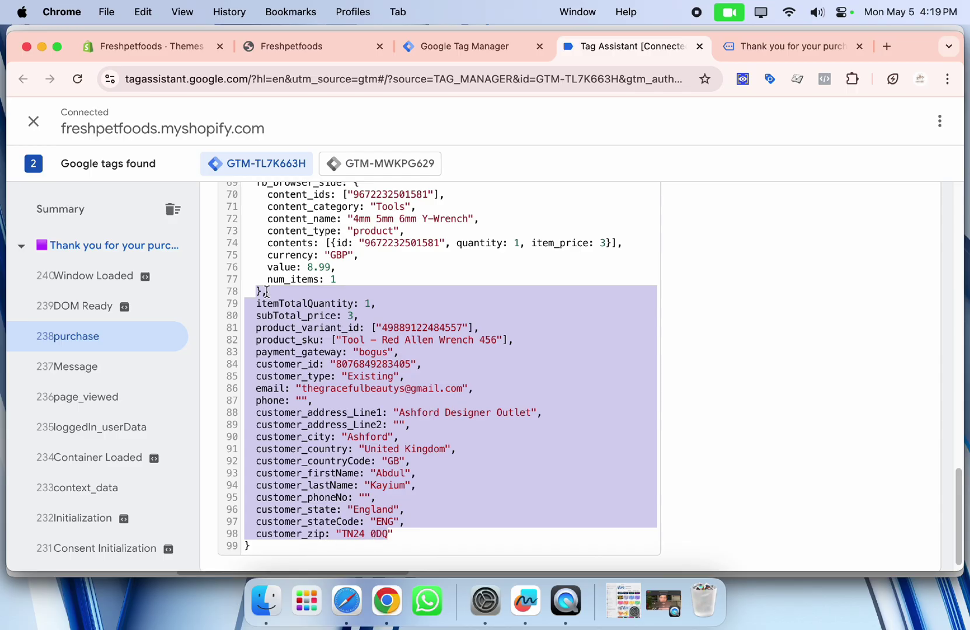
pyautogui.moveTo(256, 292); pyautogui.dragTo(326, 534)
pyautogui.scroll(10, 368, 361)
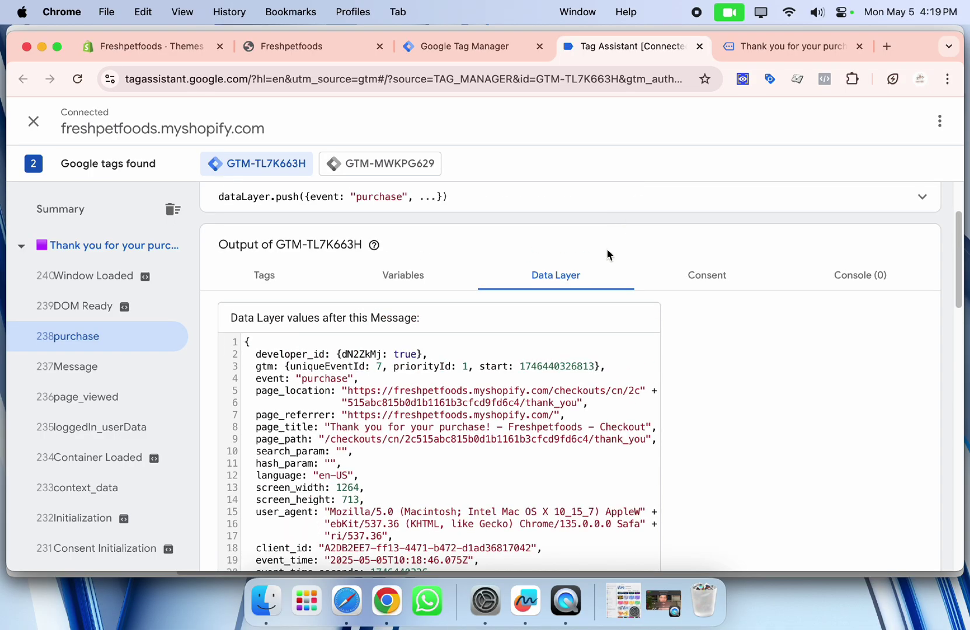
# Bring the Chrome window forward and minimise the Tag Assistant browser window.
pyautogui.click(664, 601)
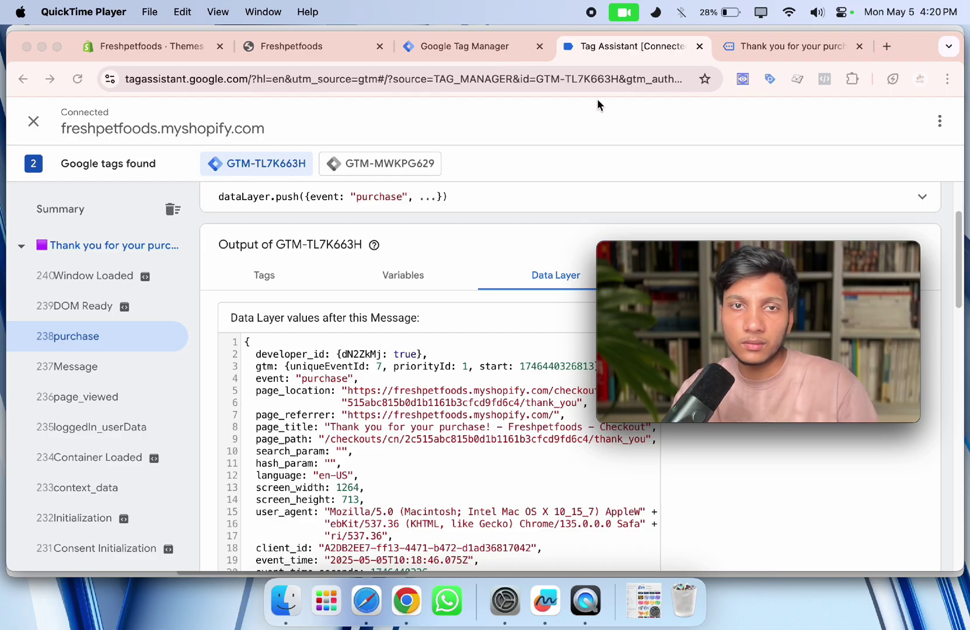
pyautogui.click(411, 290)
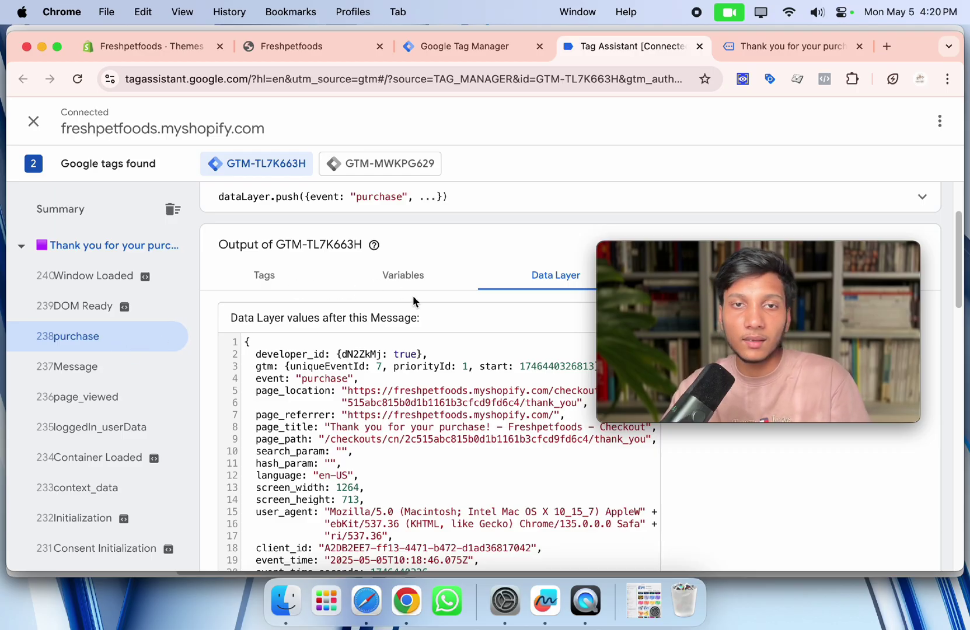
pyautogui.click(41, 47)
# Load the creator's Linktree page in a new tab and scroll through its Book a Call and Whatsapp links.
pyautogui.click(267, 46)
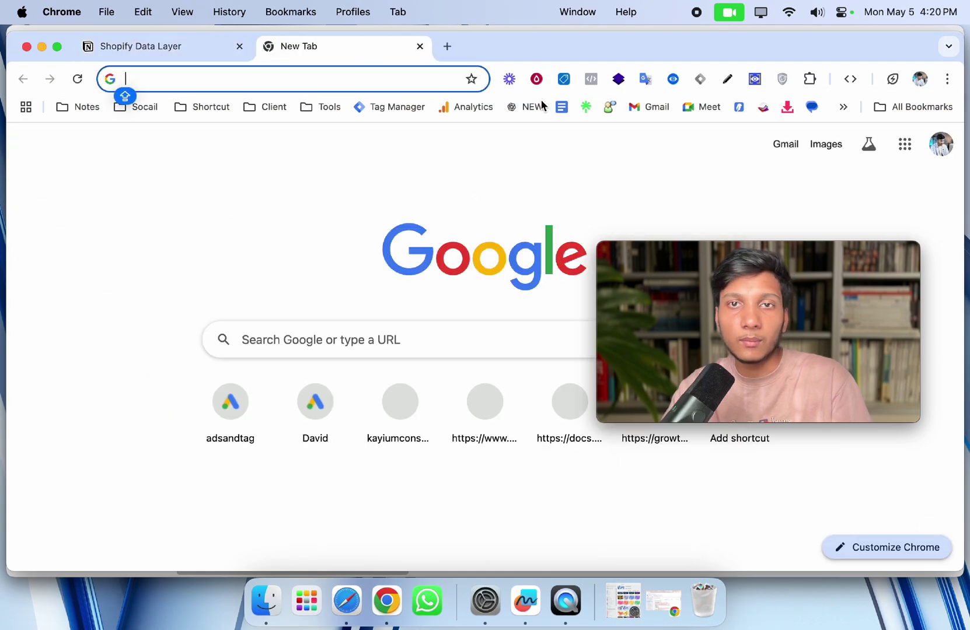
pyautogui.click(580, 107)
pyautogui.scroll(-3, 496, 245)
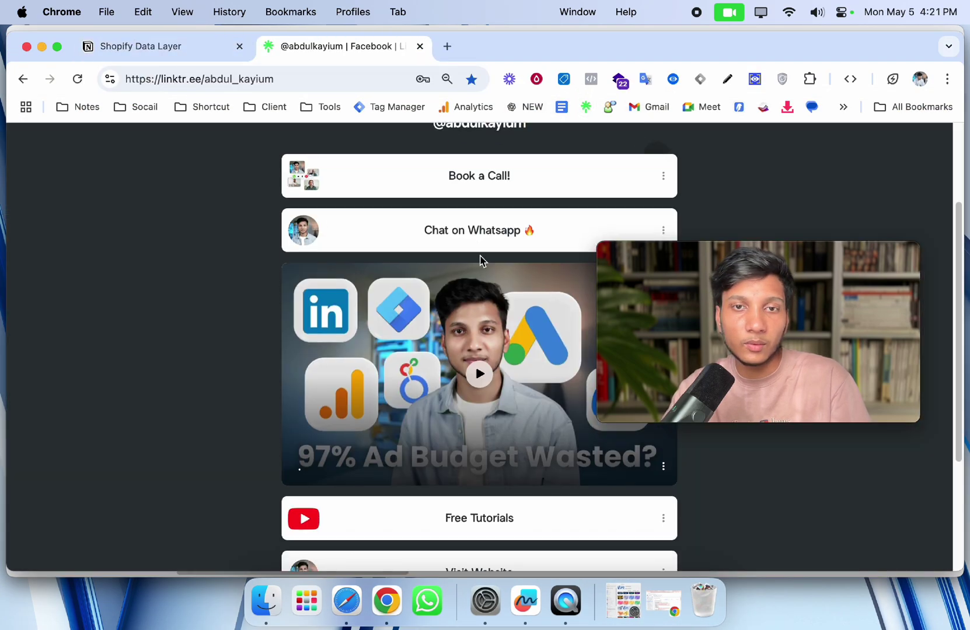
pyautogui.scroll(3, 408, 222)
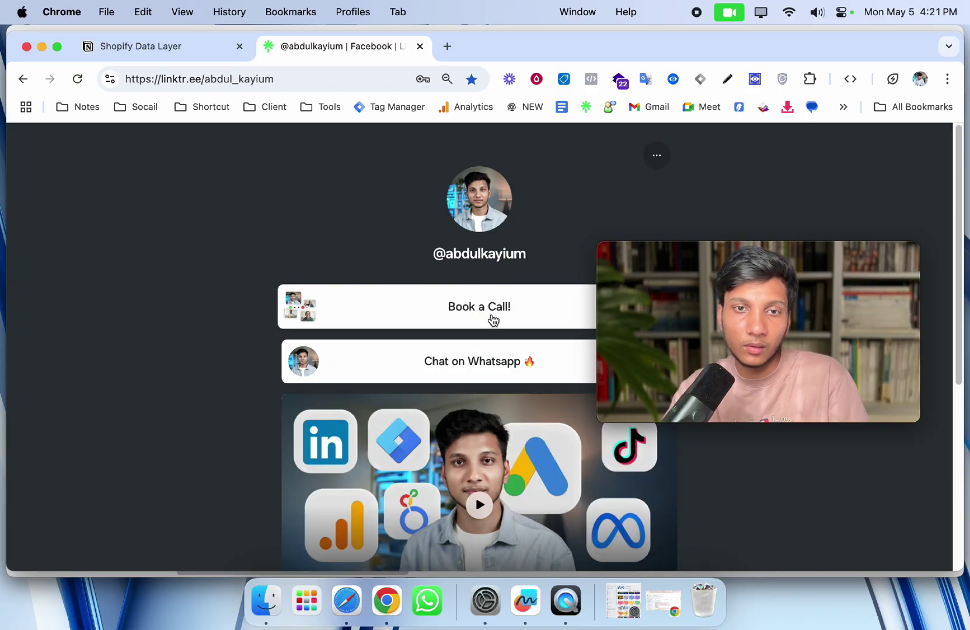
pyautogui.scroll(-1, 467, 319)
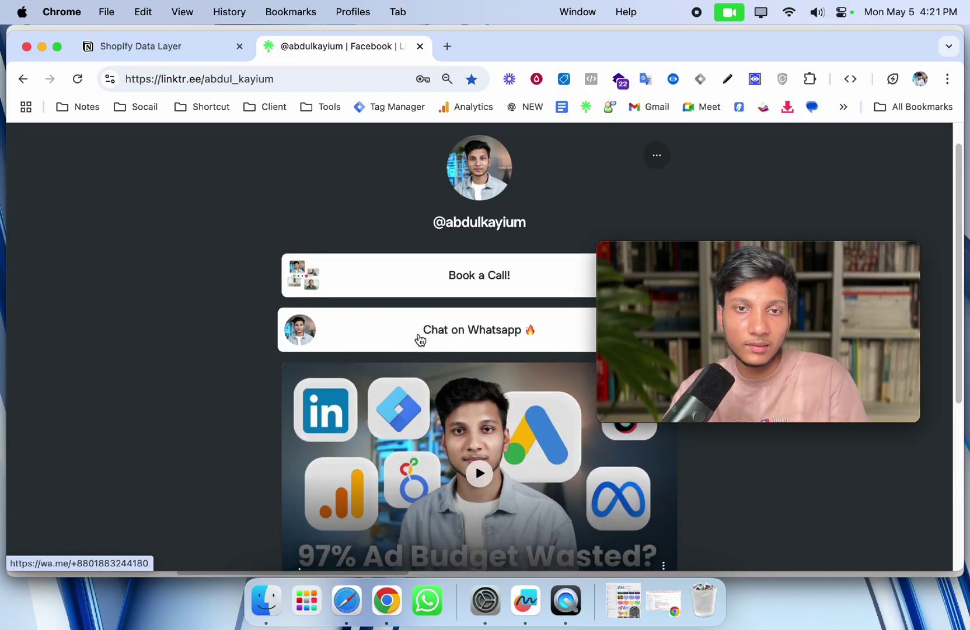